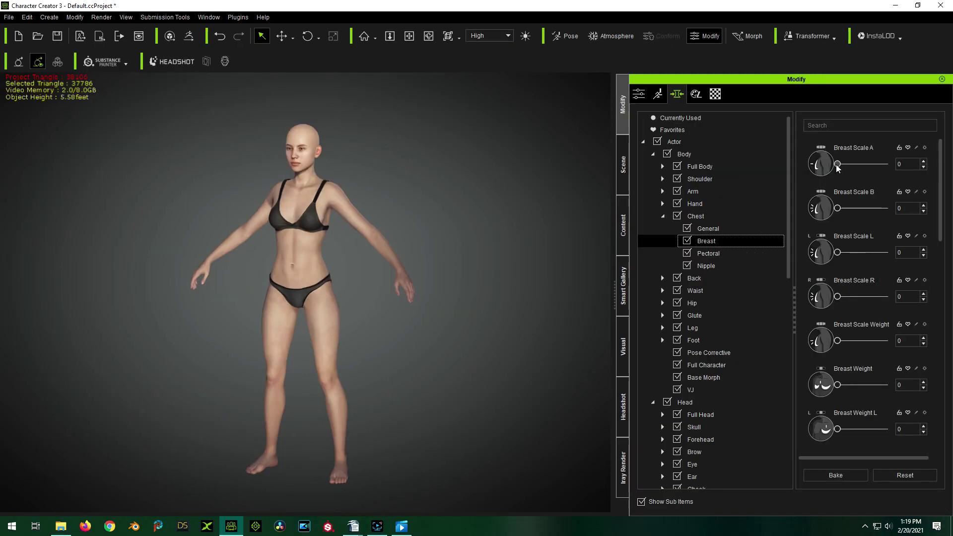
# - Increase the Breast Scale A morph on the base character
pyautogui.moveTo(837, 165); pyautogui.dragTo(908, 160)
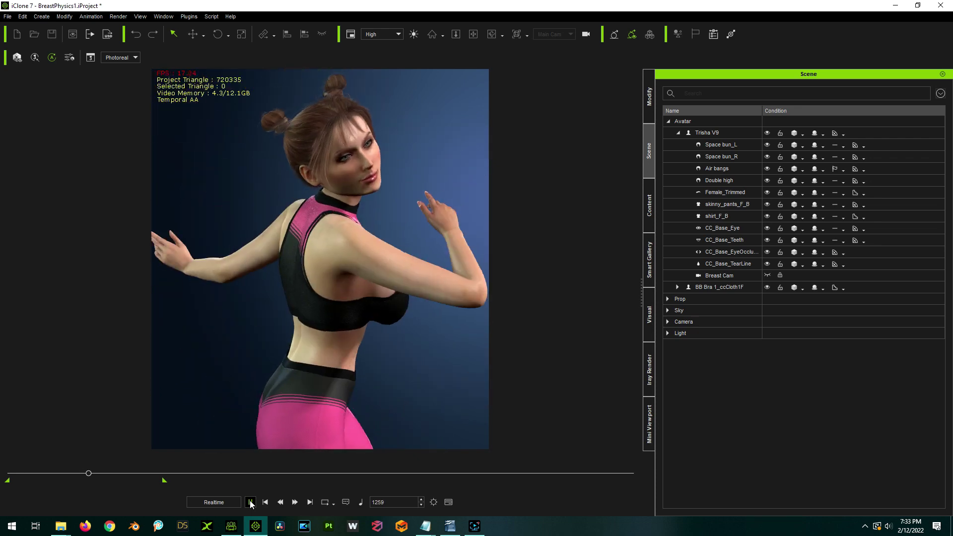
# - Switch to iClone, pause the dance animation and return the timeline to the first frame
pyautogui.click(251, 503)
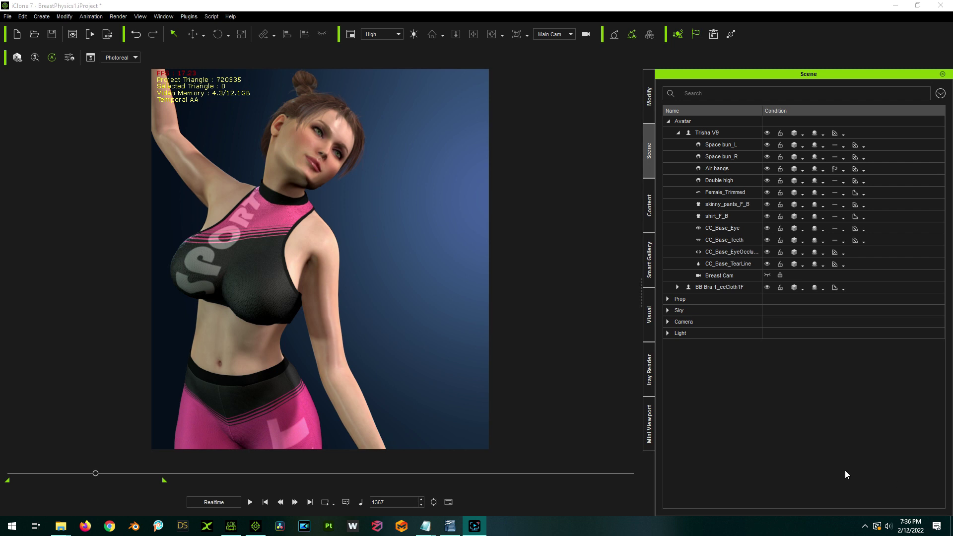
pyautogui.click(265, 503)
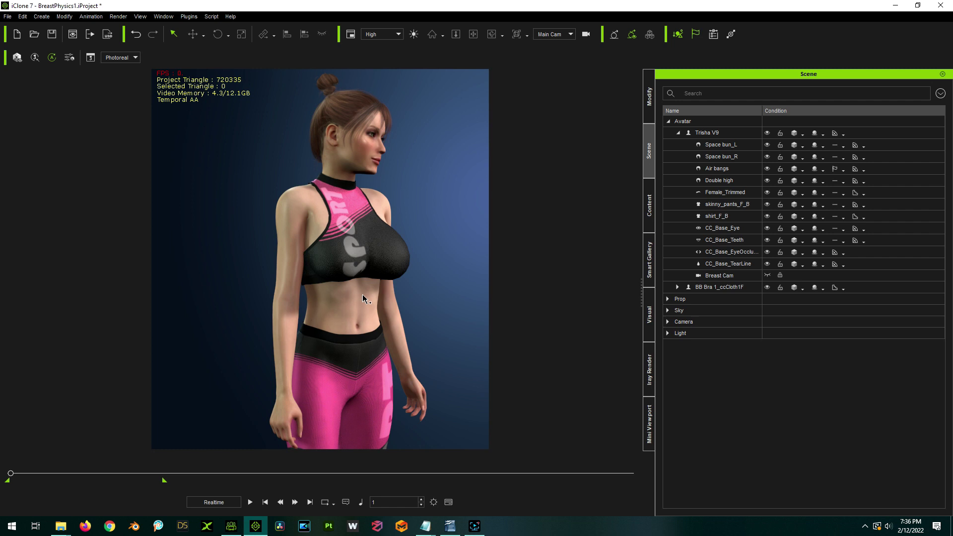
# - Select the sportswear avatar and examine the springs available in its Spring settings, choosing CC_Base_Spine02
pyautogui.click(352, 305)
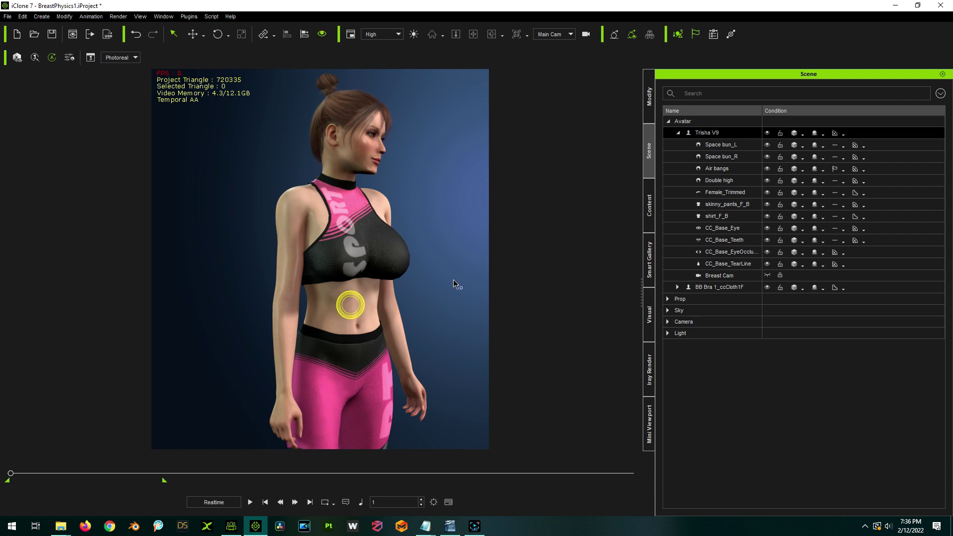
pyautogui.click(650, 97)
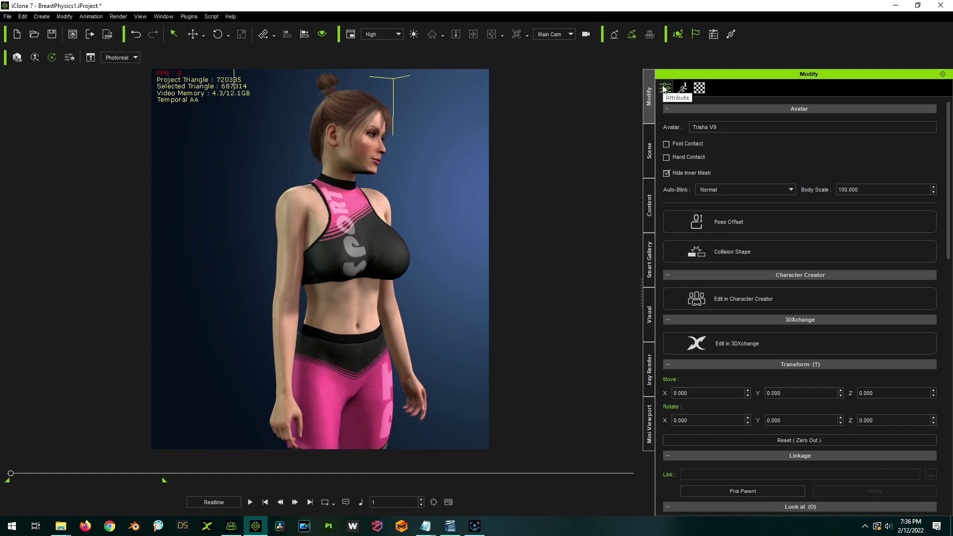
pyautogui.scroll(-8, 936, 144)
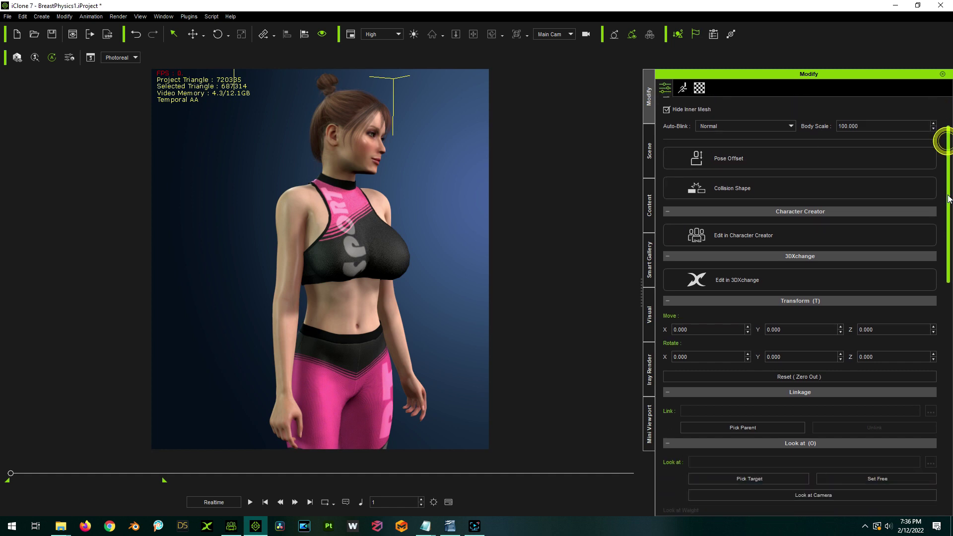
pyautogui.scroll(-5, 793, 359)
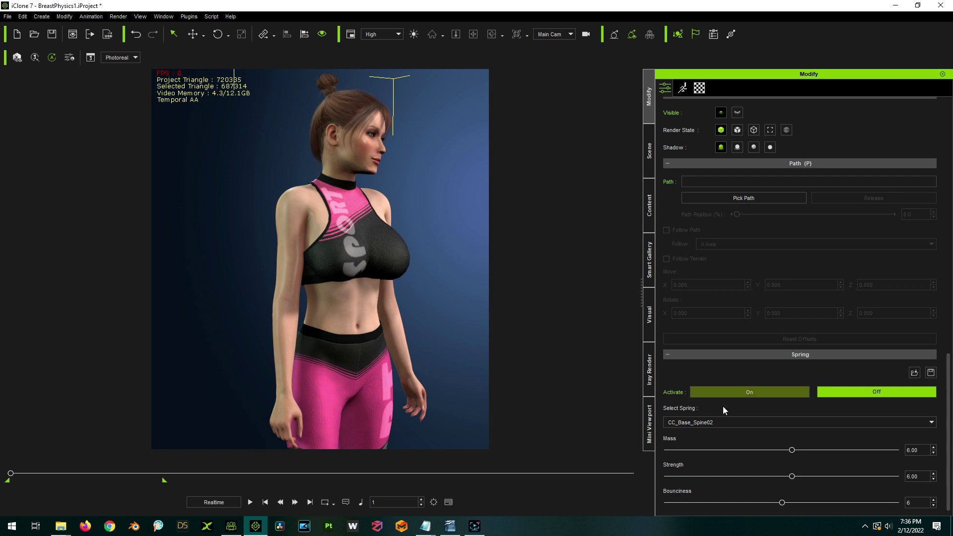
pyautogui.click(720, 423)
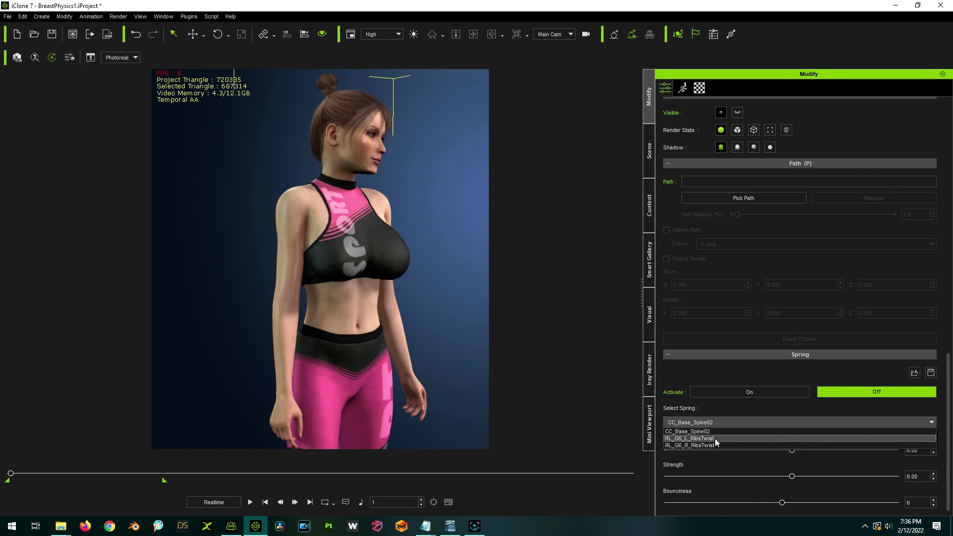
pyautogui.click(705, 373)
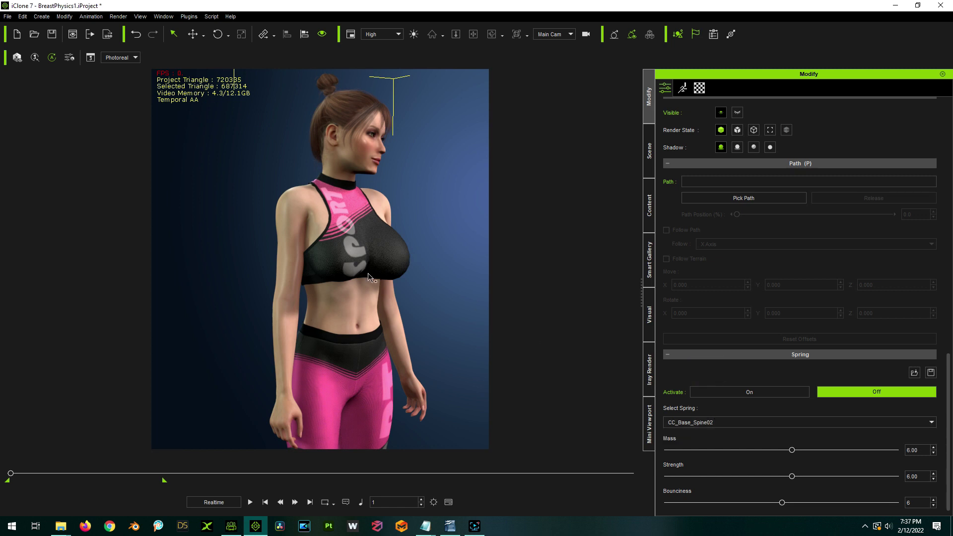
pyautogui.click(714, 422)
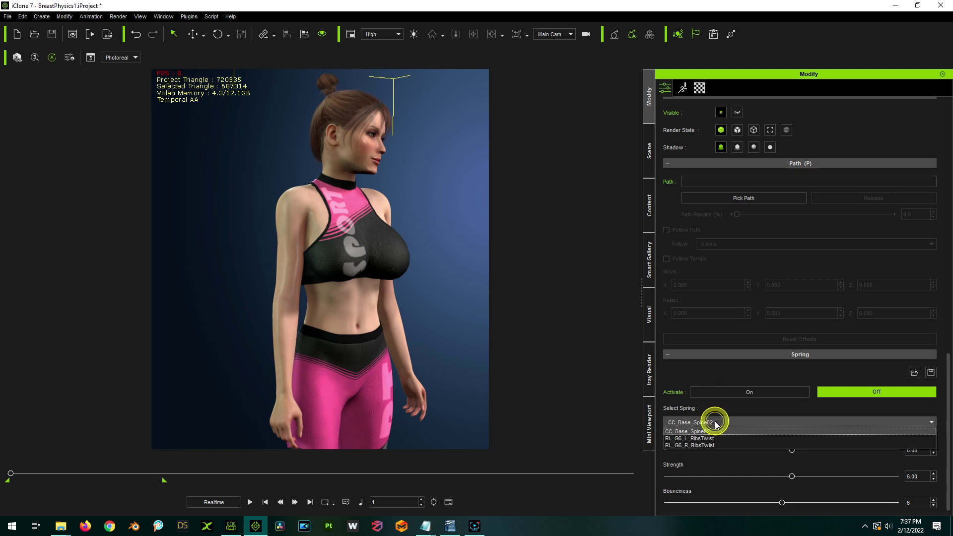
pyautogui.click(689, 433)
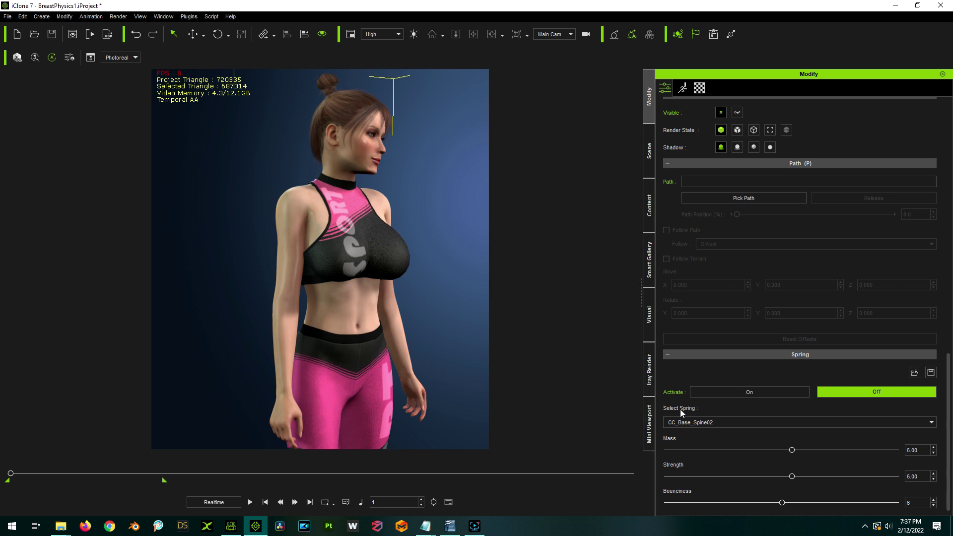
# - Change to the Preview camera, select the bald avatar in the blue bra and examine its available springs
pyautogui.click(650, 162)
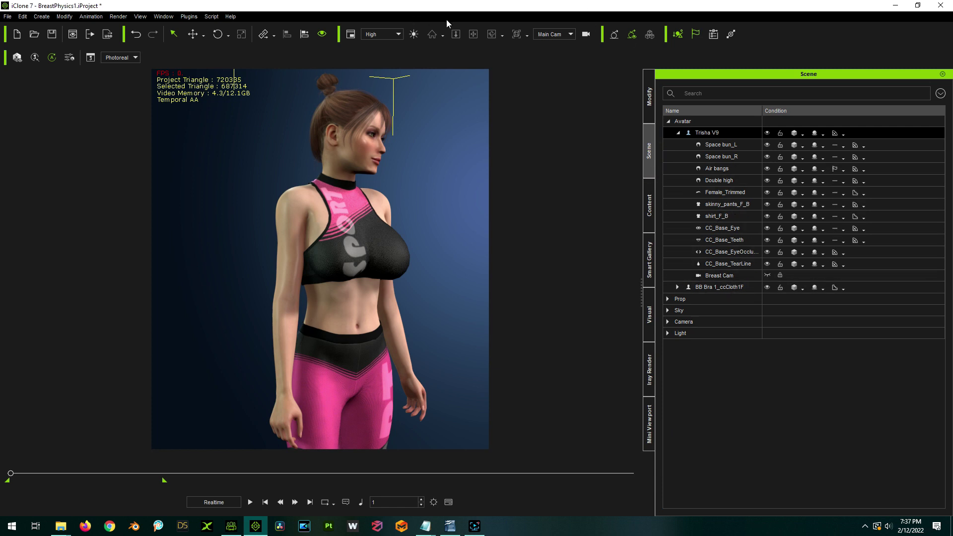
pyautogui.click(551, 35)
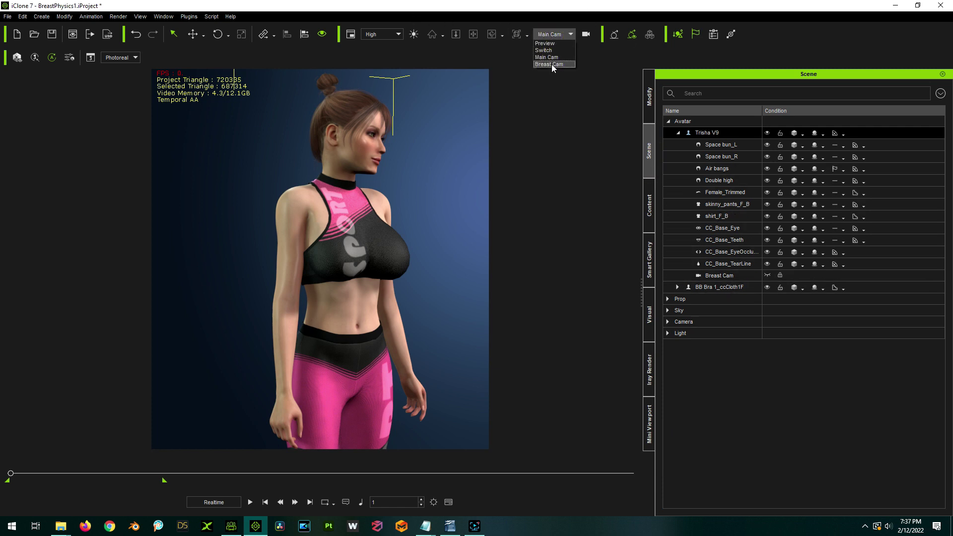
pyautogui.click(544, 43)
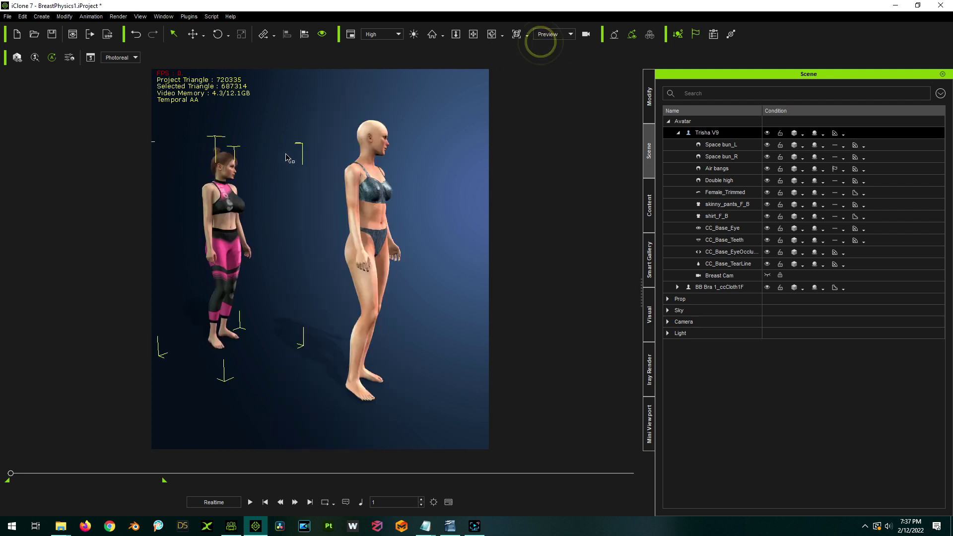
pyautogui.click(365, 216)
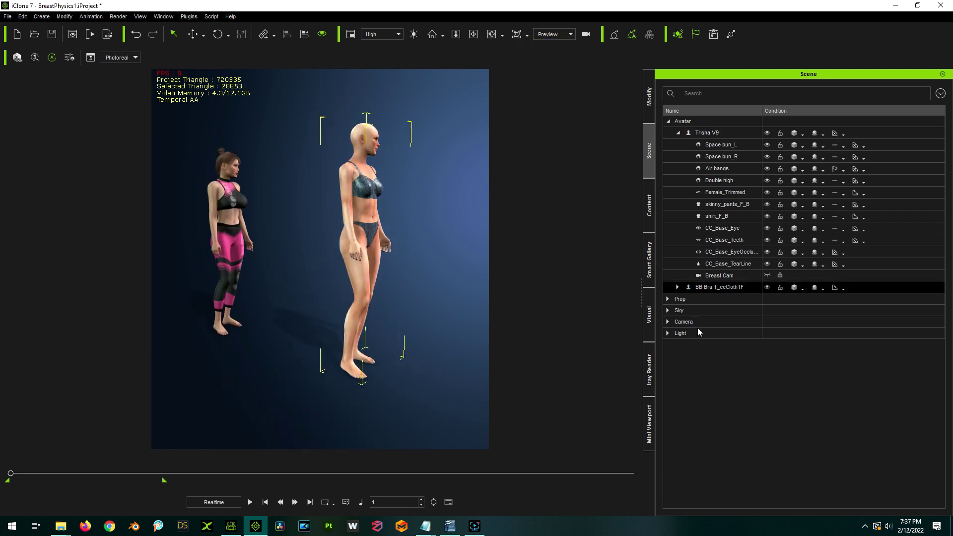
pyautogui.click(650, 110)
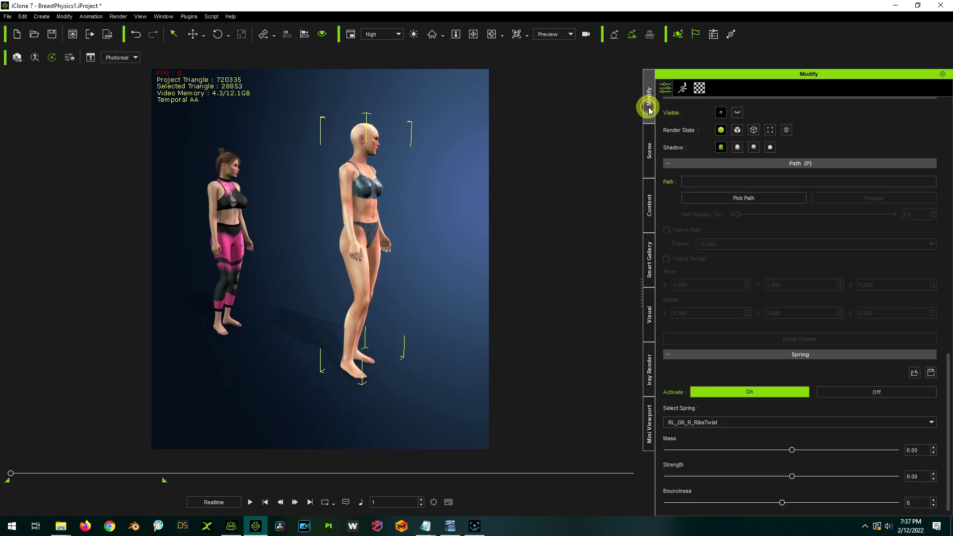
pyautogui.click(717, 422)
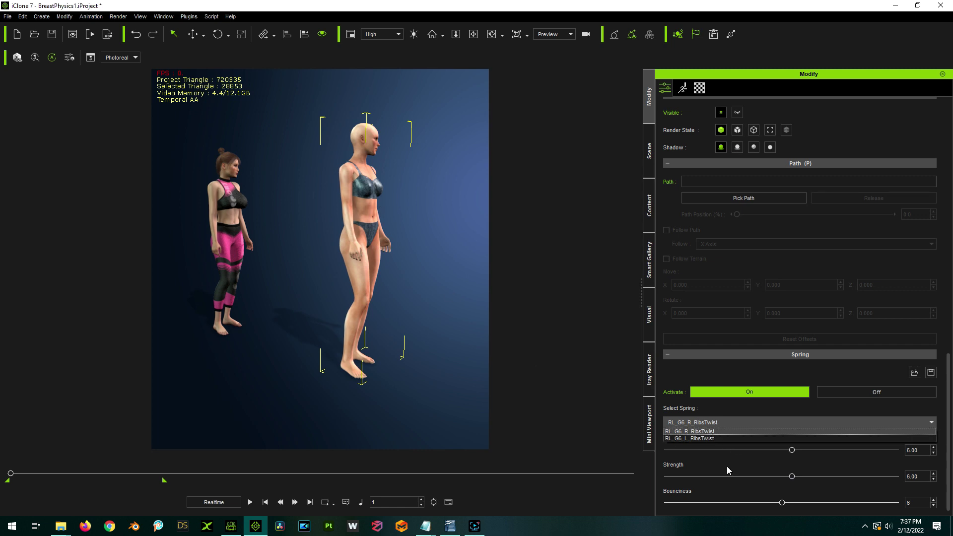
pyautogui.click(731, 416)
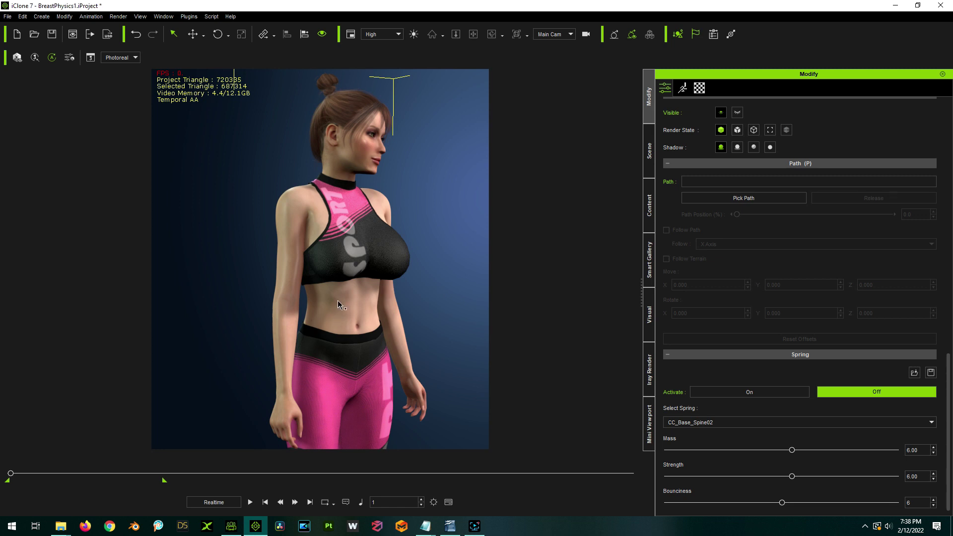
# - Select CC_Base_Spine02 as the sportswear avatar's spring and try turning its activation on and off
pyautogui.click(338, 304)
pyautogui.click(719, 422)
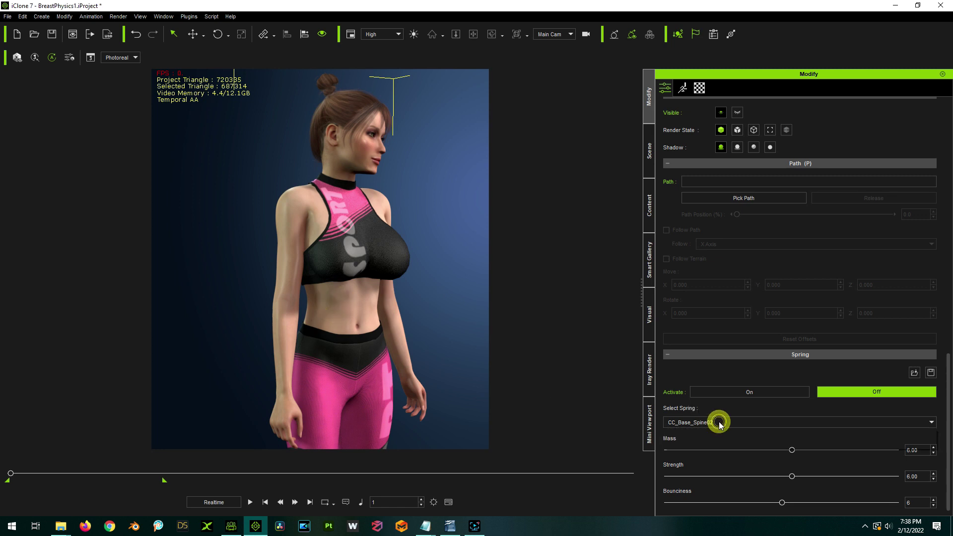
pyautogui.click(684, 432)
pyautogui.click(719, 391)
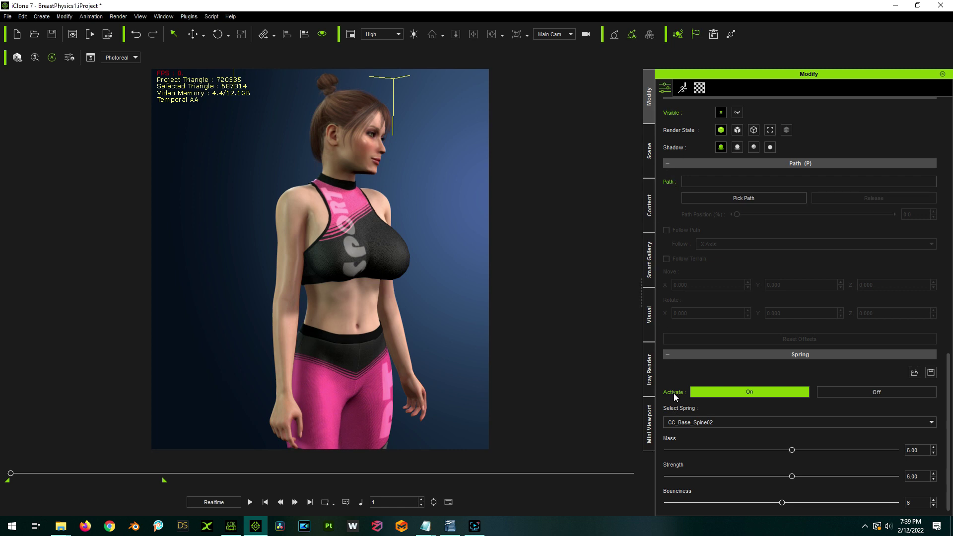
pyautogui.click(870, 393)
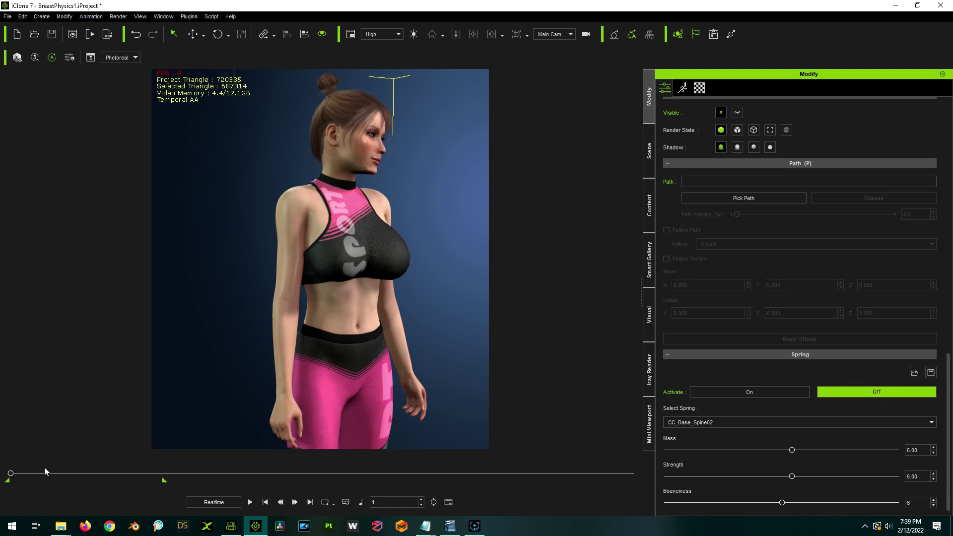
# - Compare the sportswear avatar's spring on and off while scrubbing the animation to frames 690, 626 and 602
pyautogui.moveTo(11, 474); pyautogui.dragTo(54, 474)
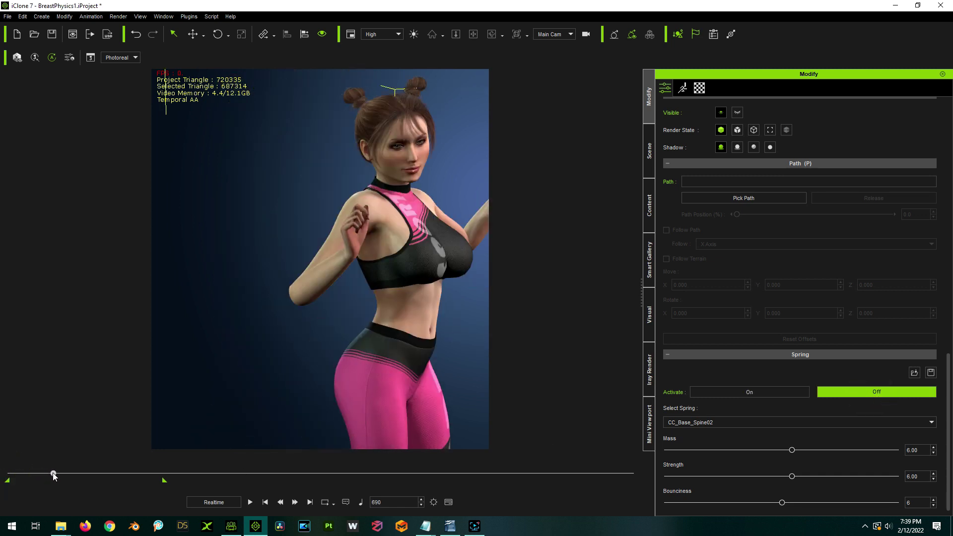
pyautogui.click(746, 392)
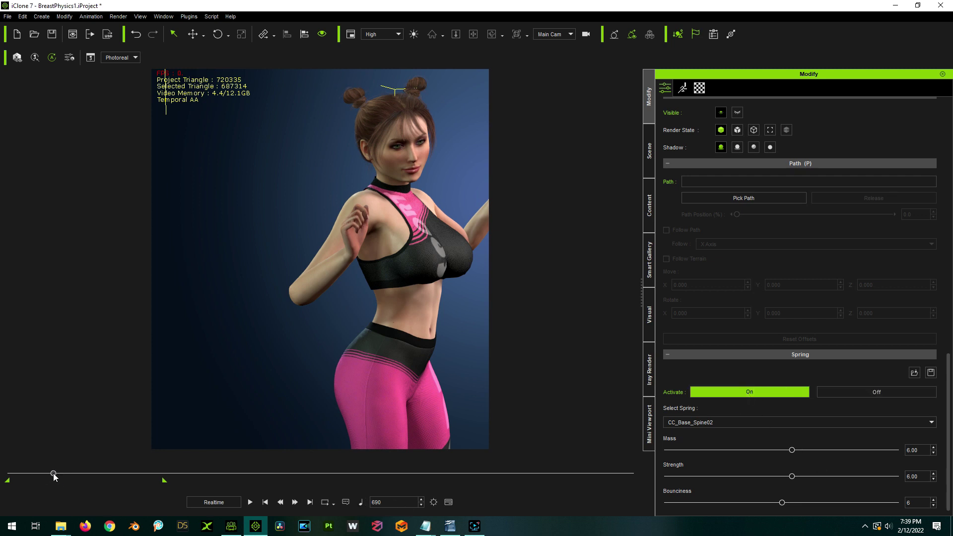
pyautogui.moveTo(54, 473); pyautogui.dragTo(49, 473)
pyautogui.click(877, 392)
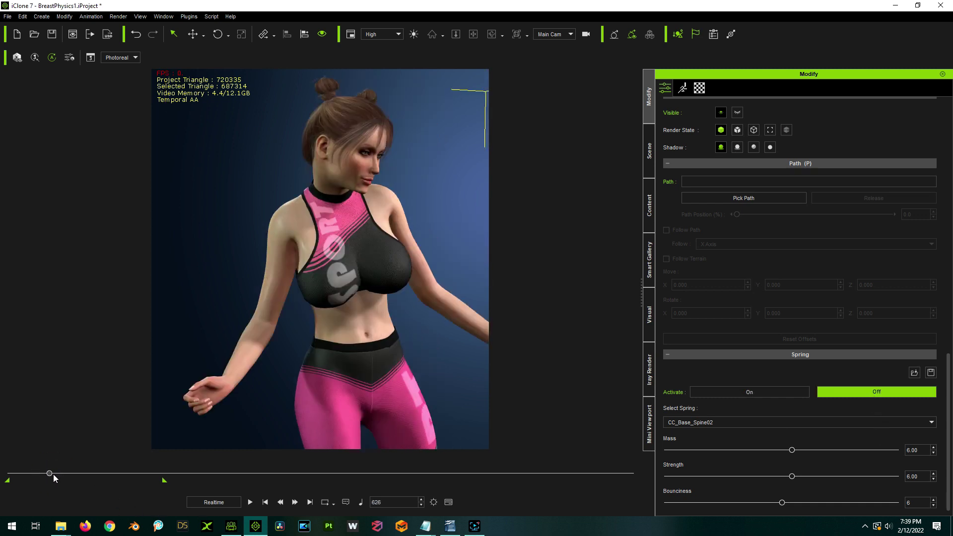
pyautogui.moveTo(52, 477)
pyautogui.mouseDown()
pyautogui.moveTo(73, 478)
pyautogui.moveTo(47, 478)
pyautogui.mouseUp()
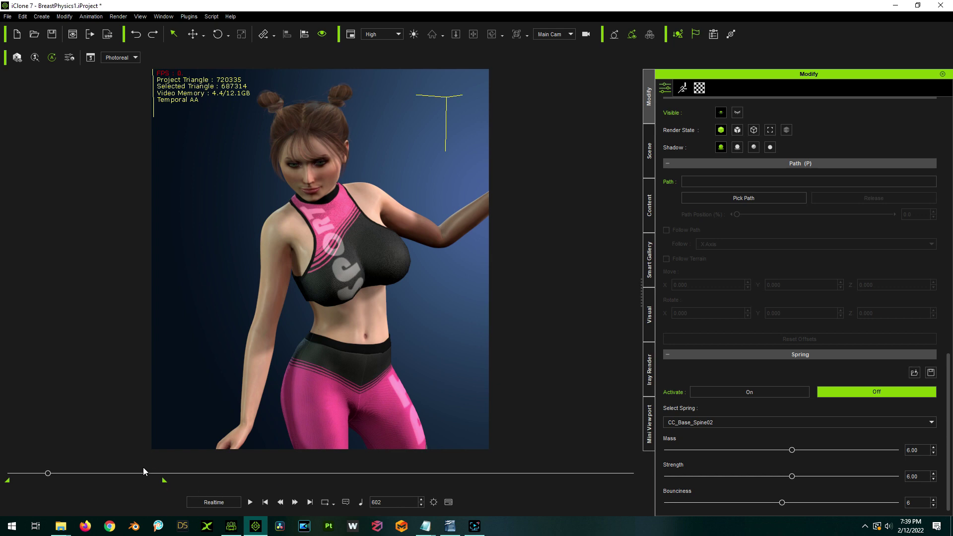
# - Return the timeline to the first frame and activate the sportswear avatar's spring
pyautogui.moveTo(48, 473); pyautogui.dragTo(3, 479)
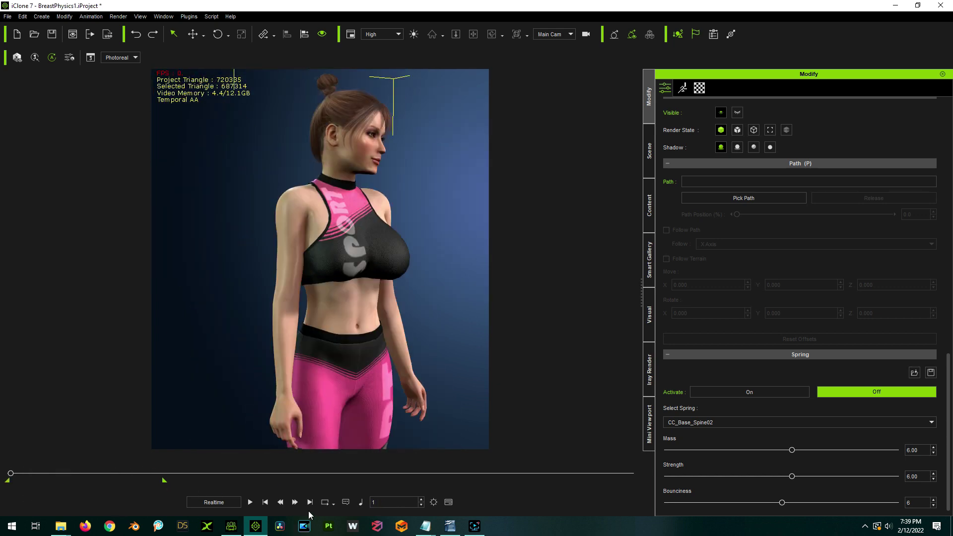
pyautogui.click(265, 503)
pyautogui.click(753, 395)
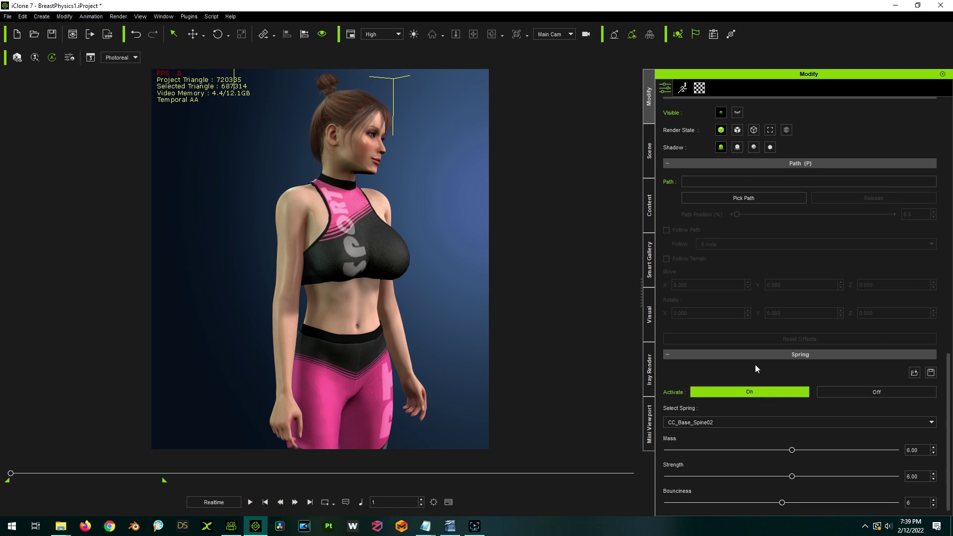
pyautogui.moveTo(10, 474)
pyautogui.mouseDown()
pyautogui.moveTo(79, 479)
pyautogui.moveTo(5, 479)
pyautogui.mouseUp()
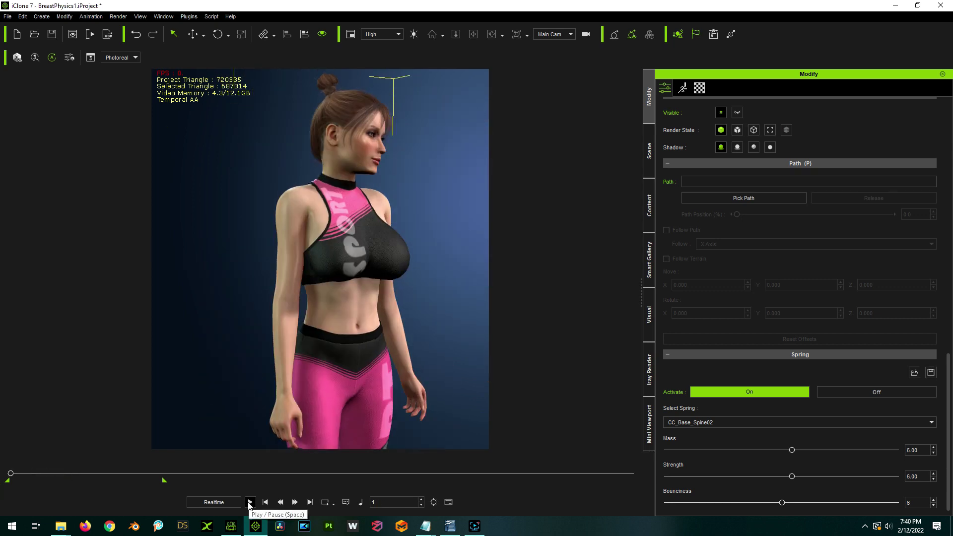
# - Play the animation from the Main Cam with the spring active, pause it and return to the first frame
pyautogui.click(250, 502)
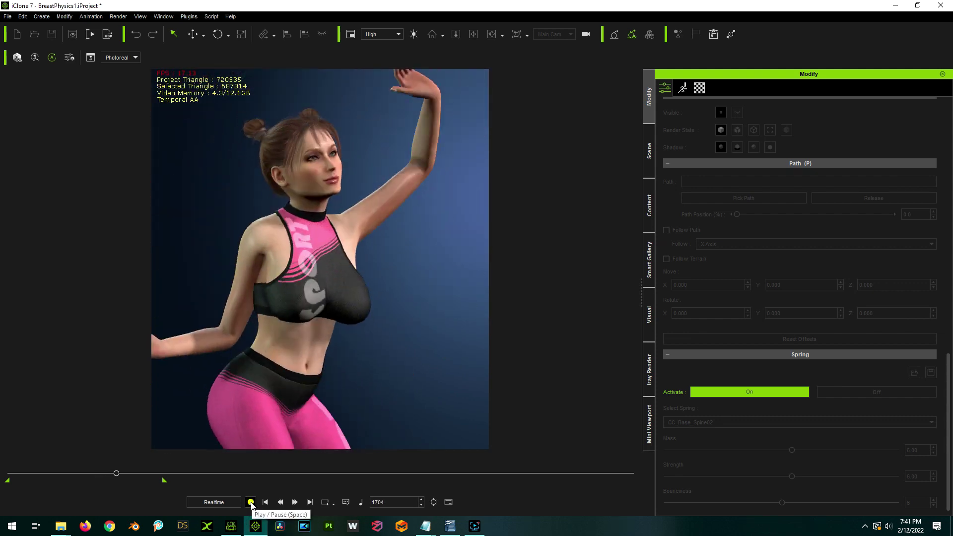
pyautogui.click(250, 502)
pyautogui.click(266, 502)
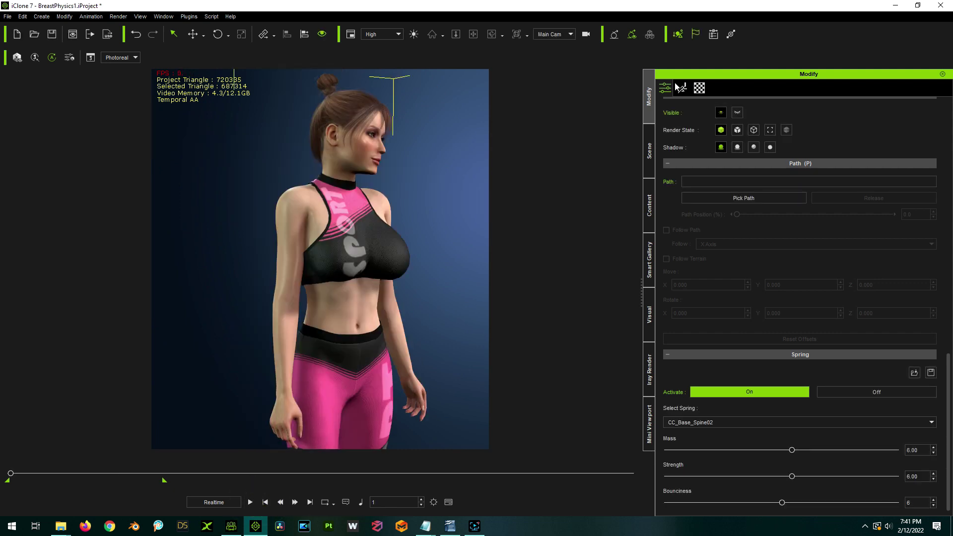
# - Change the view to Breast Cam, play the animation to check the spring motion up close, and return to the first frame
pyautogui.click(547, 35)
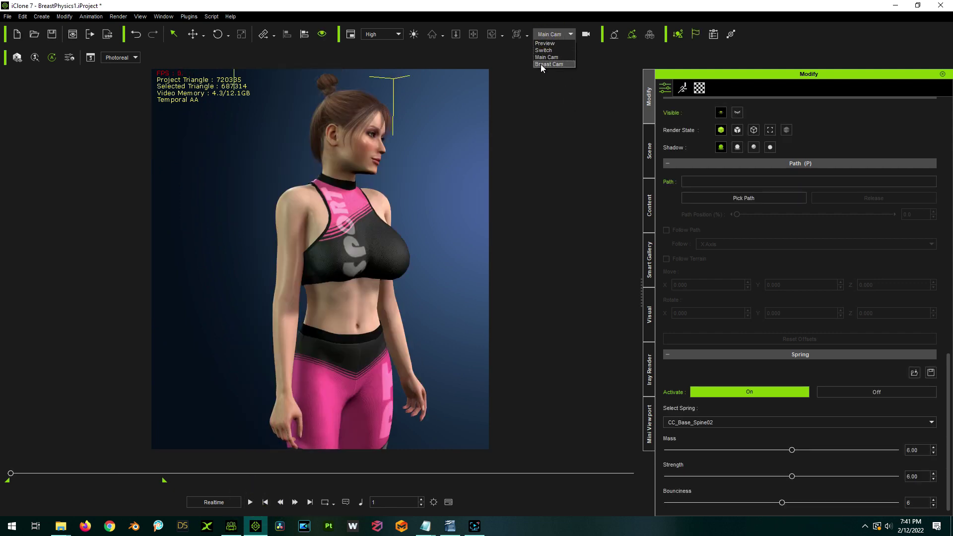
pyautogui.click(541, 65)
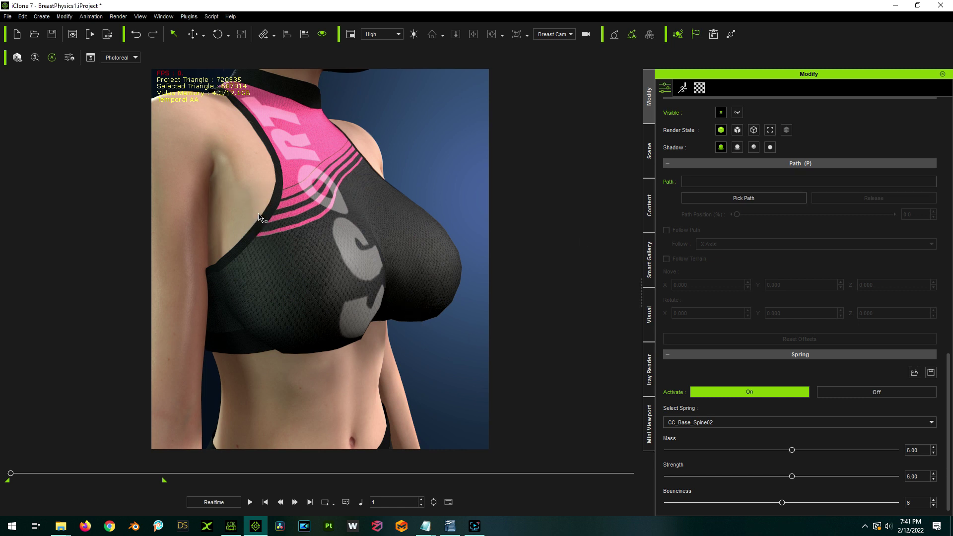
pyautogui.click(252, 504)
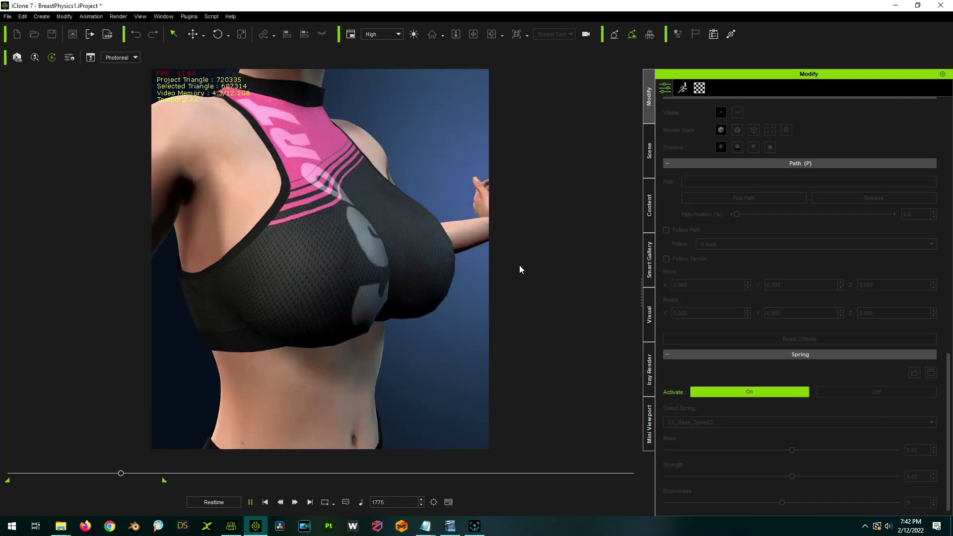
pyautogui.click(250, 502)
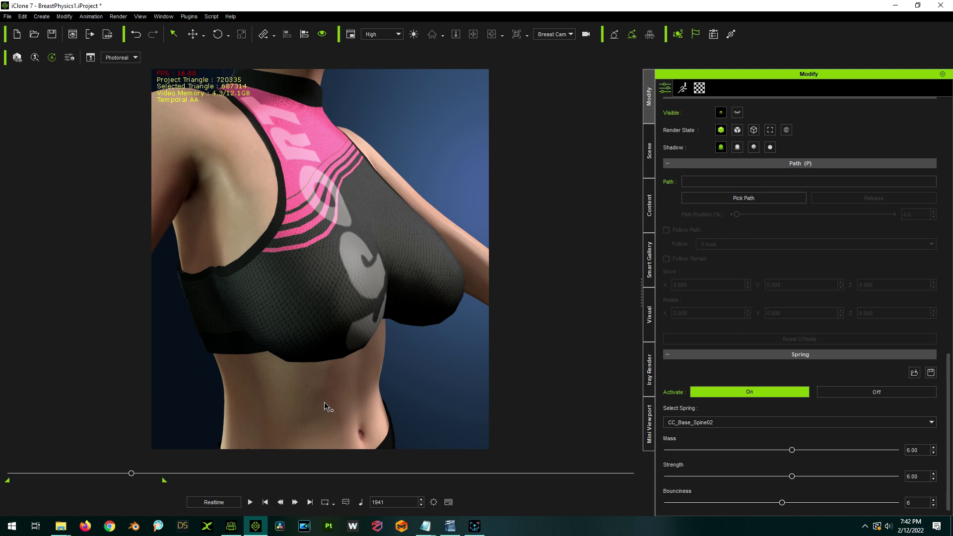
pyautogui.click(266, 503)
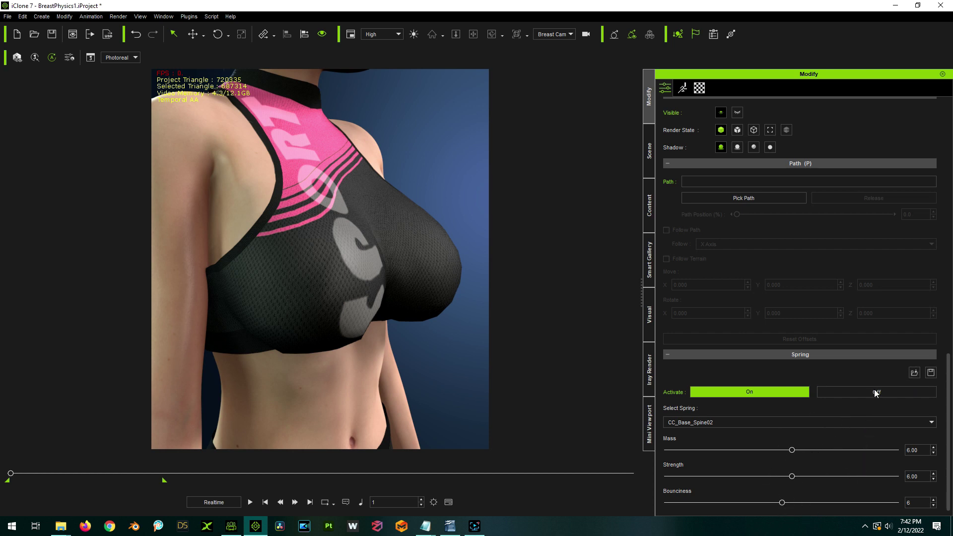
# - Load the CC3+_Breast_Spring_Heavier.spx spring profile onto the sportswear avatar
pyautogui.click(914, 374)
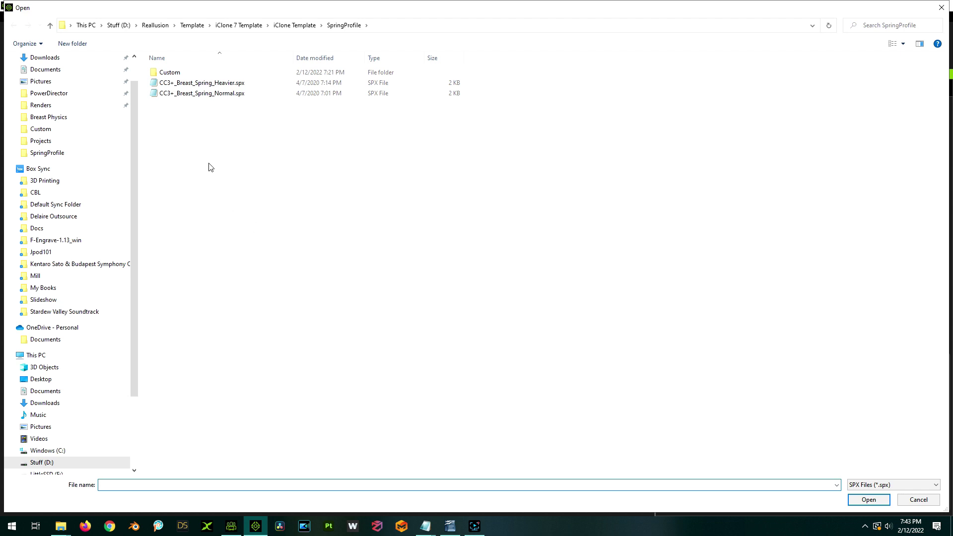
pyautogui.click(194, 97)
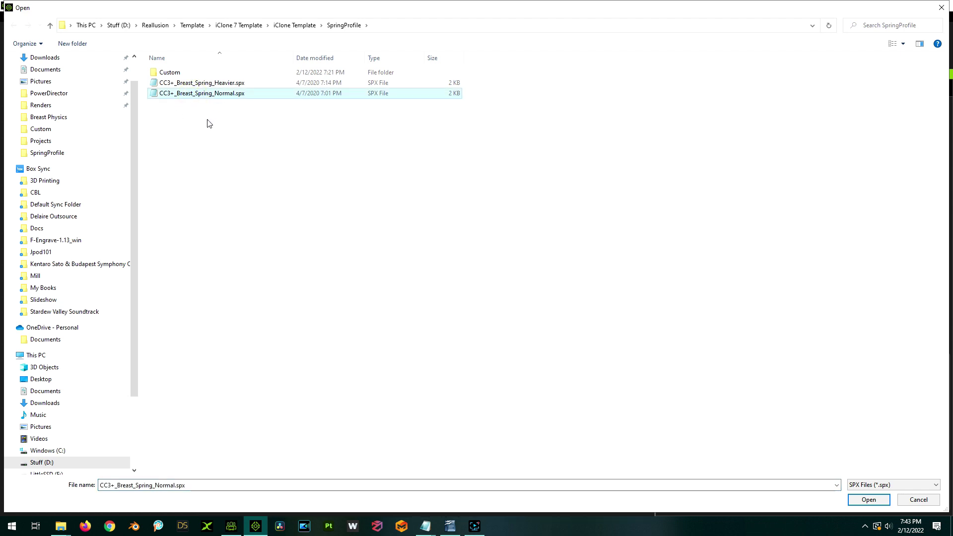
pyautogui.click(195, 84)
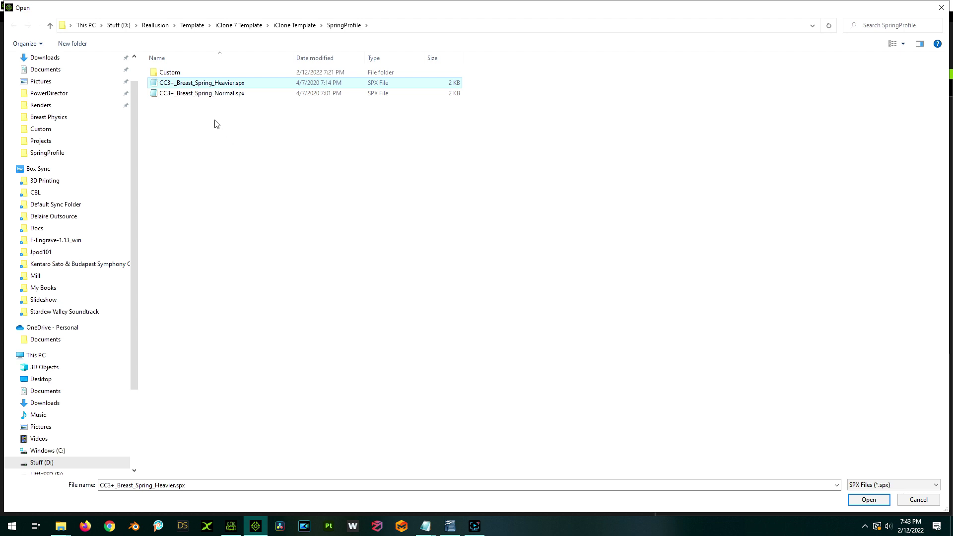
pyautogui.doubleClick(197, 85)
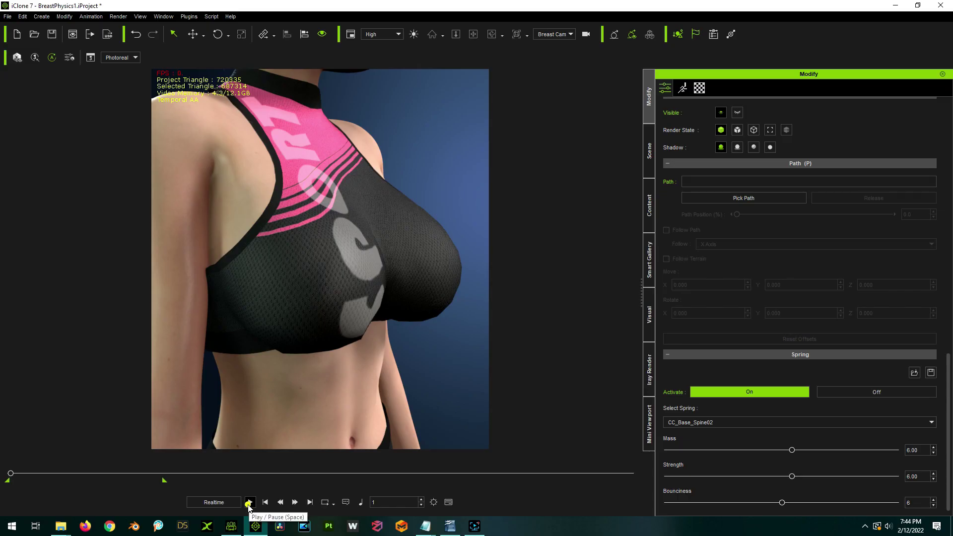
# - Play the animation from the Breast Cam to check the heavier spring profile's motion, and return to the first frame
pyautogui.click(249, 502)
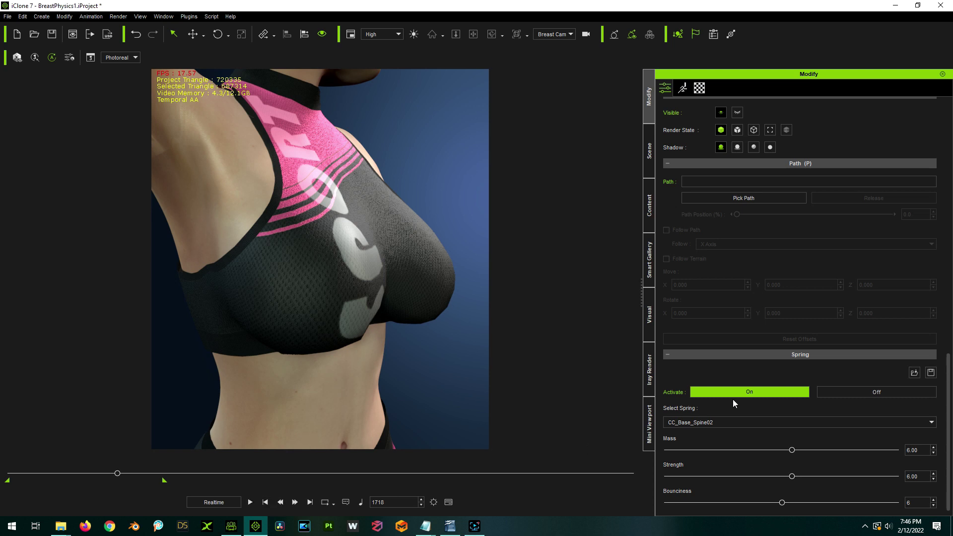
pyautogui.click(265, 502)
pyautogui.click(748, 422)
pyautogui.click(740, 431)
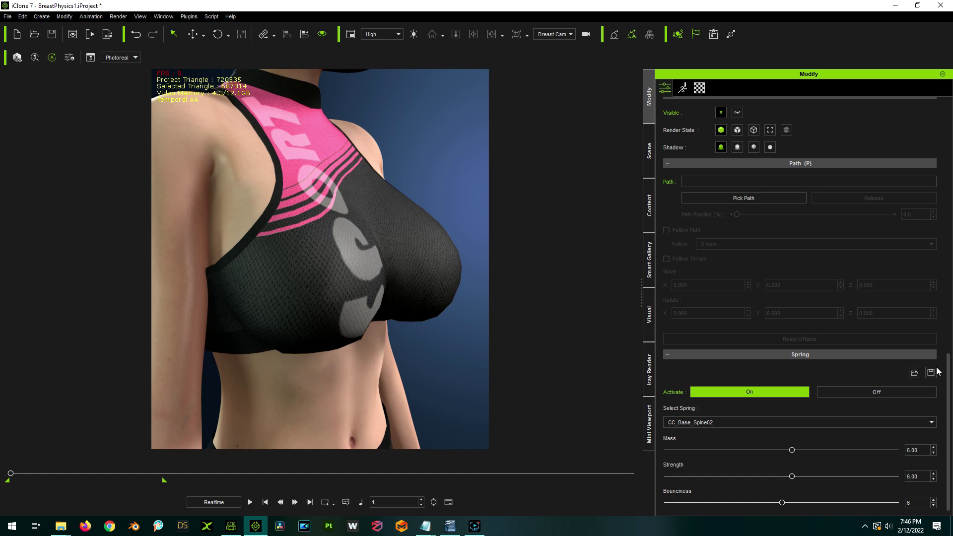
# - Load the CC3+_Breast_Spring_Normal.spx spring profile onto the sportswear avatar
pyautogui.click(915, 373)
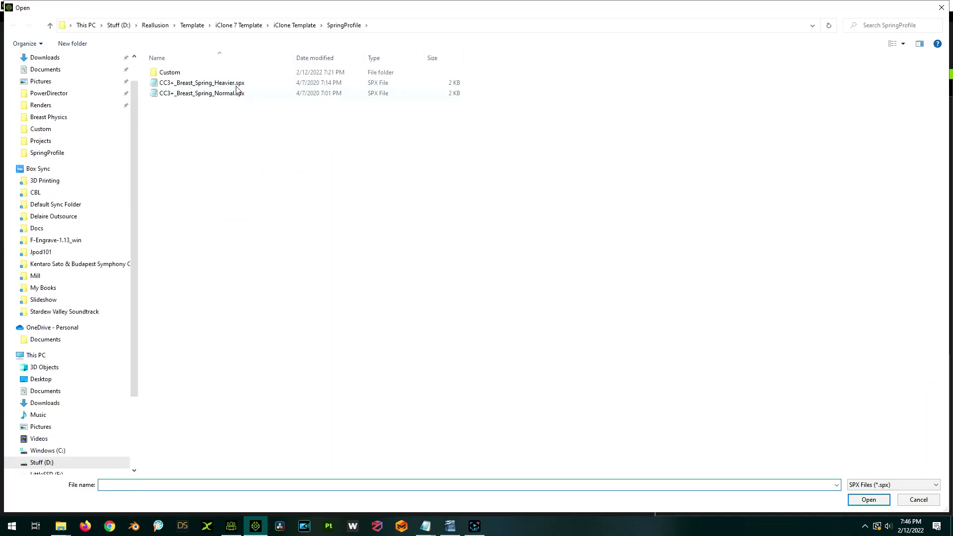
pyautogui.doubleClick(234, 93)
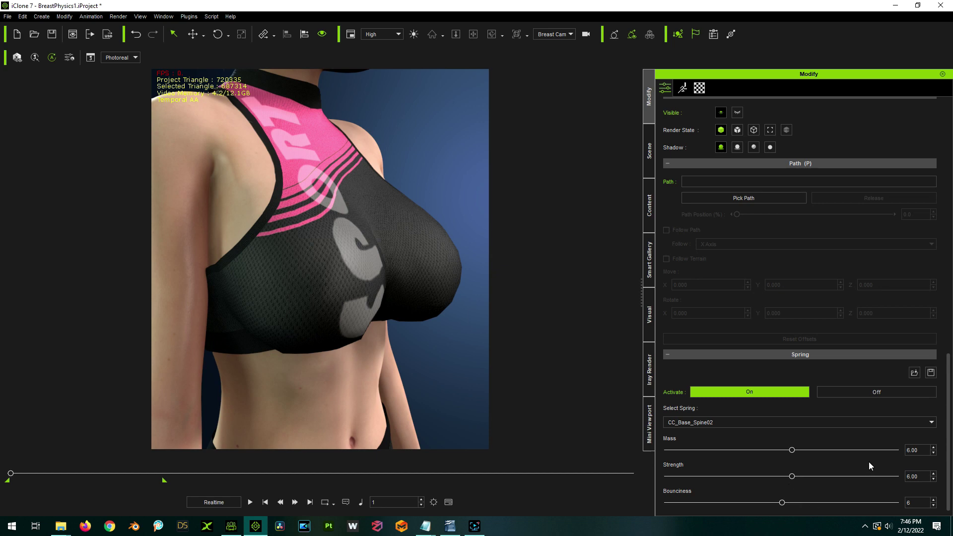
pyautogui.click(914, 373)
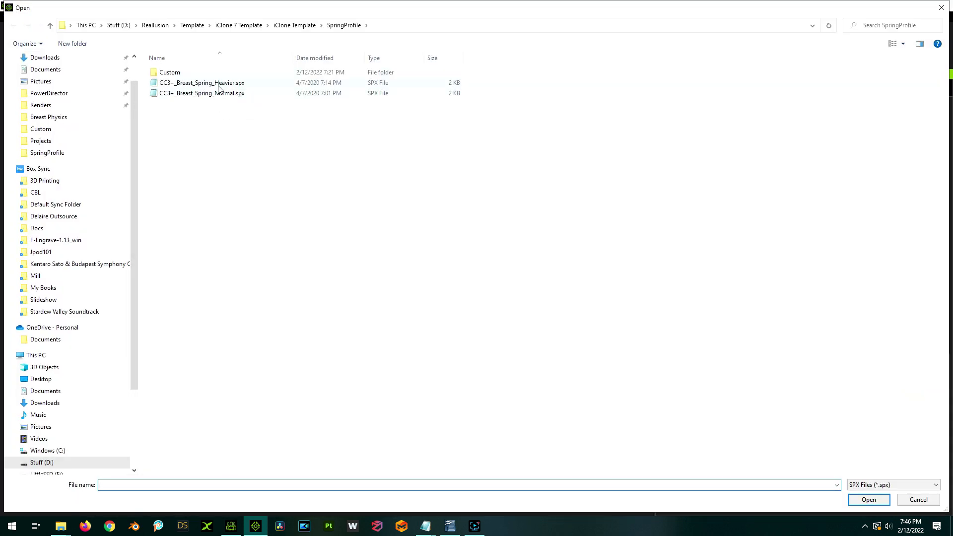
pyautogui.click(916, 500)
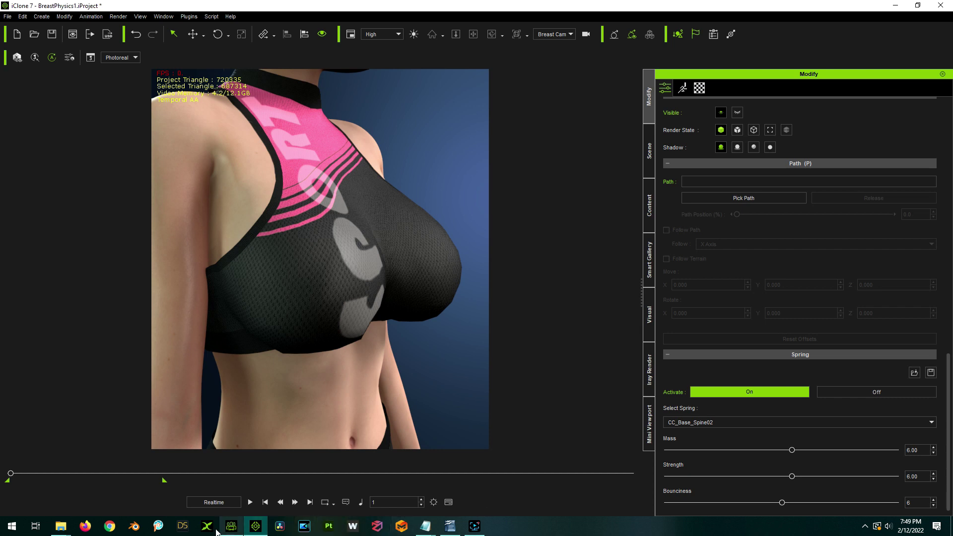
# - Switch to Character Creator 3 and examine the wireframe density of the Trisha V9 avatar's torso up close
pyautogui.moveTo(228, 530)
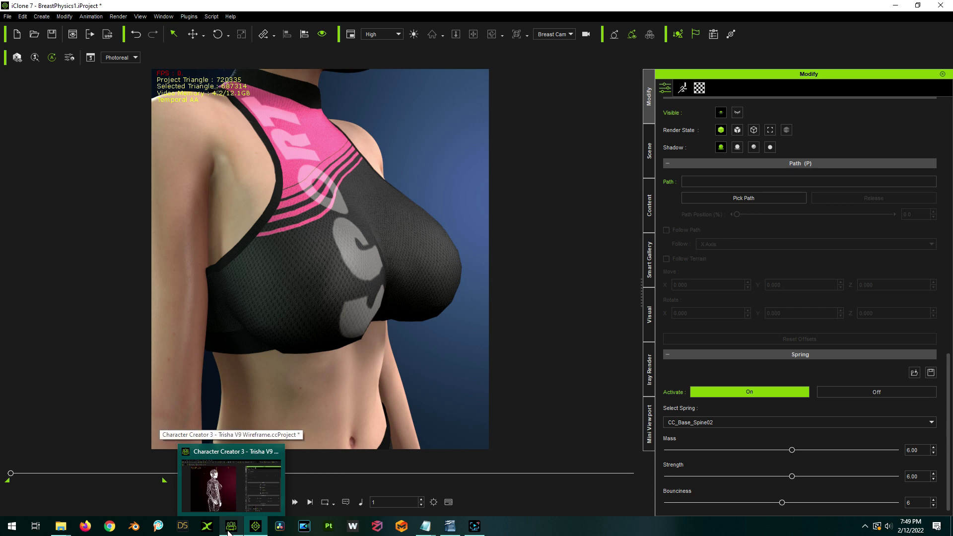
pyautogui.click(228, 530)
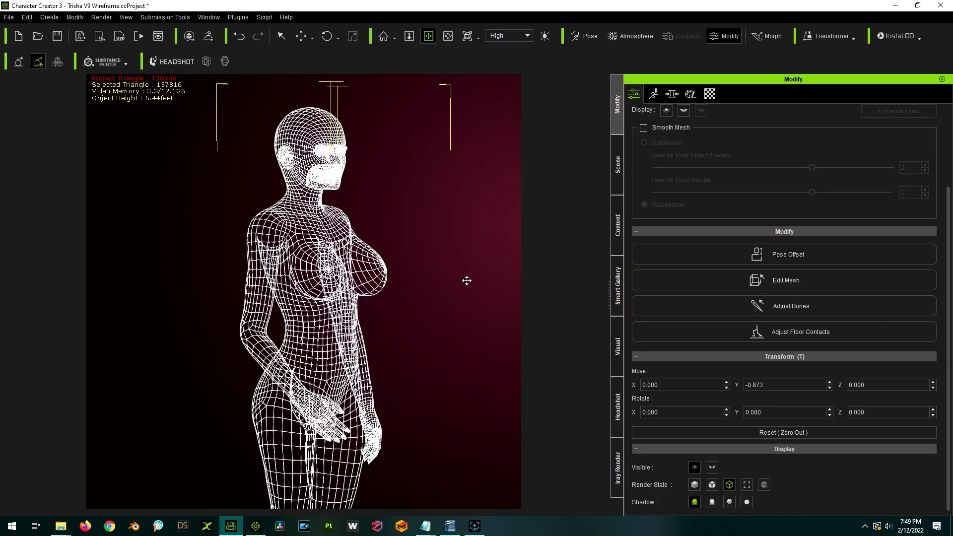
pyautogui.moveTo(460, 301); pyautogui.dragTo(326, 335, button='right')
pyautogui.scroll(8, 326, 335)
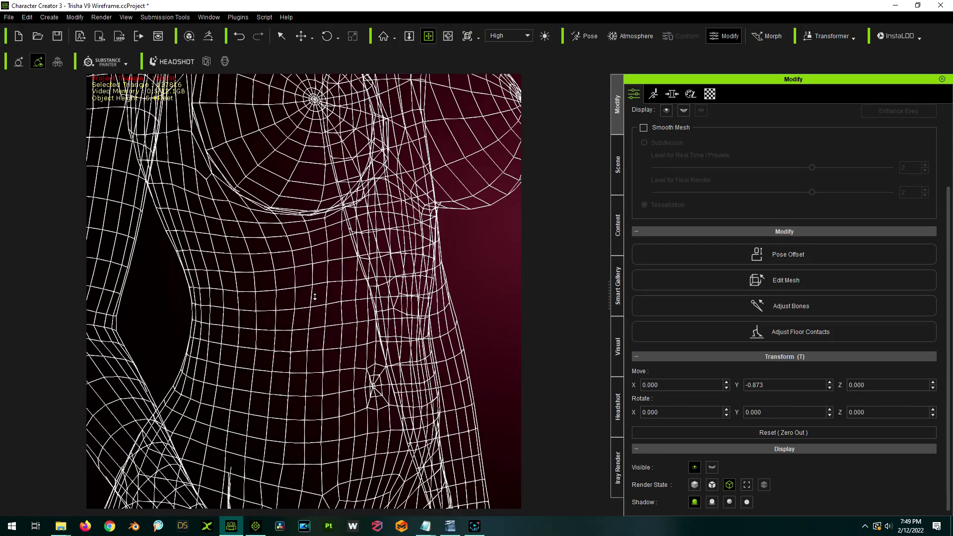
pyautogui.scroll(-6, 315, 297)
pyautogui.moveTo(314, 296); pyautogui.dragTo(330, 329, button='right')
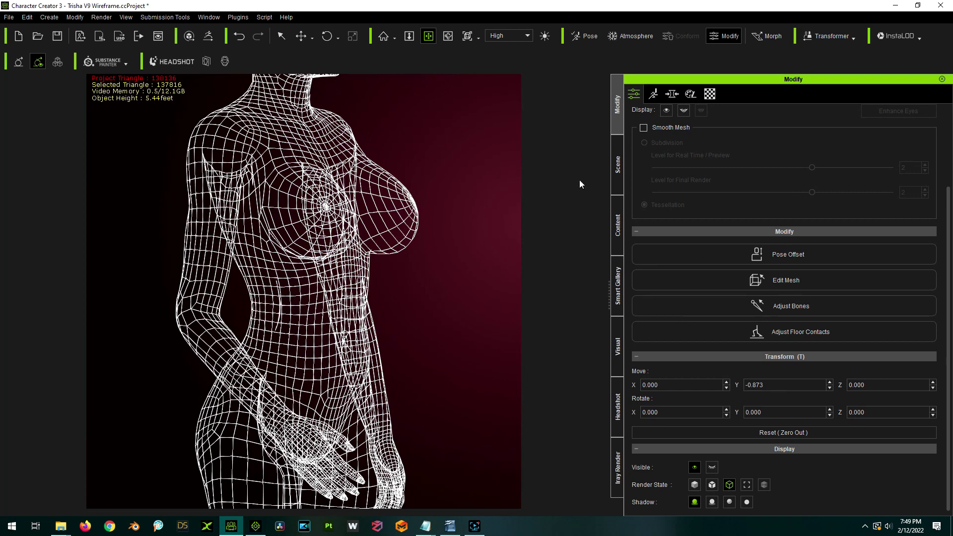
# - Set the Trisha V9 avatar's mesh smoothing to Subdivision
pyautogui.click(616, 158)
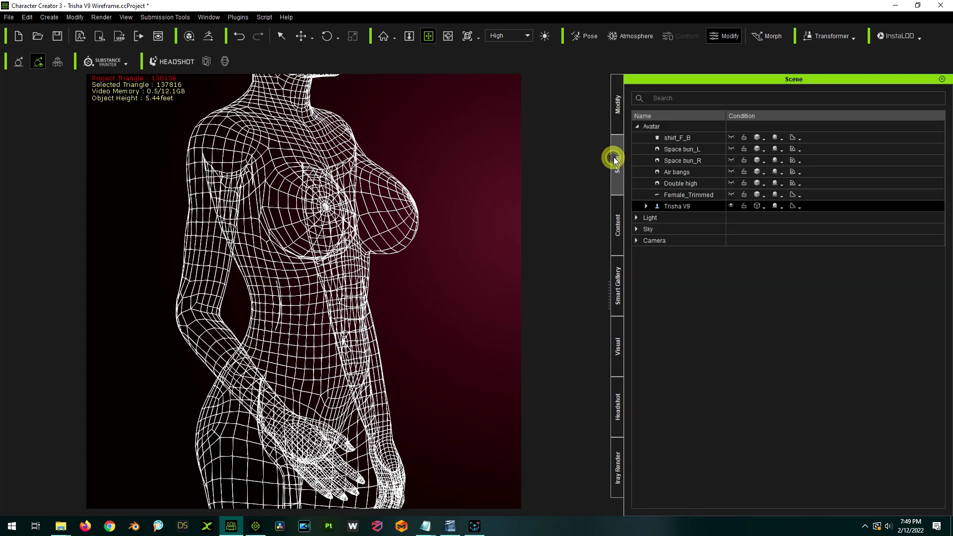
pyautogui.click(799, 208)
pyautogui.click(816, 247)
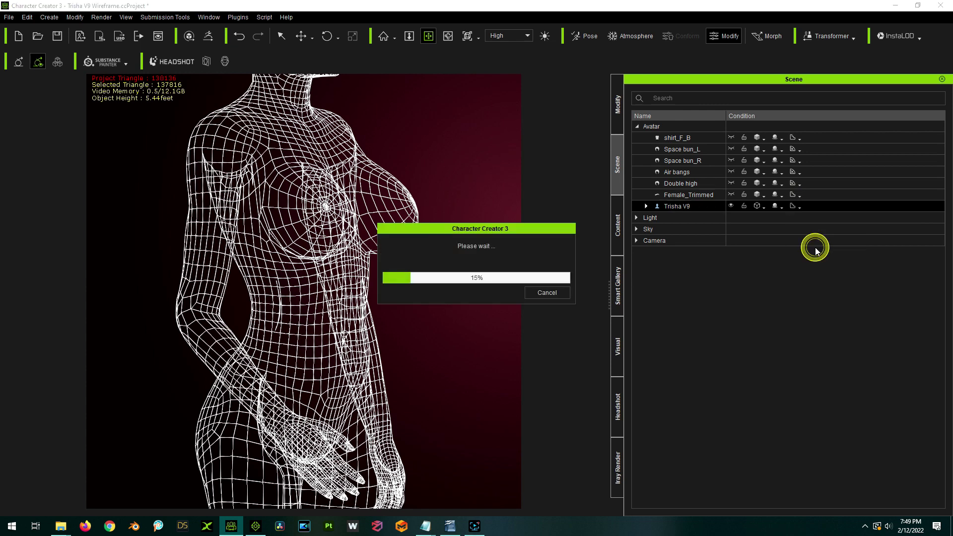
pyautogui.scroll(2, 302, 301)
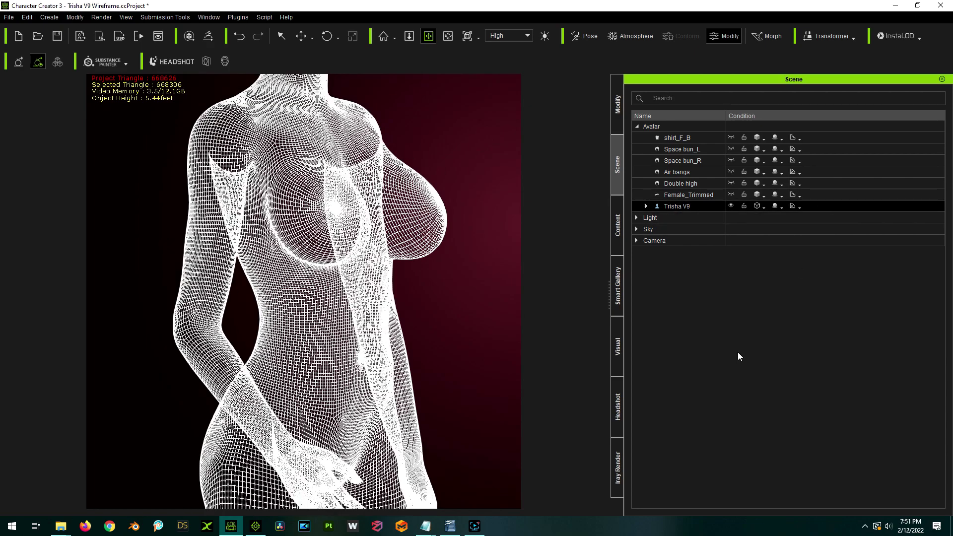
# - Frame the subdivided avatar's head and display it as an untextured smooth-shaded surface
pyautogui.click(617, 105)
pyautogui.moveTo(447, 124); pyautogui.dragTo(447, 379)
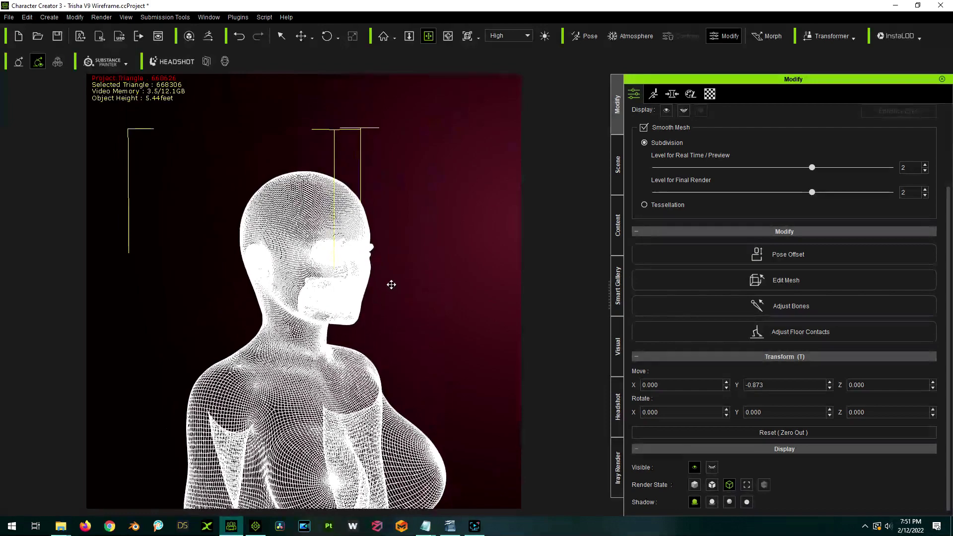
pyautogui.scroll(5, 391, 284)
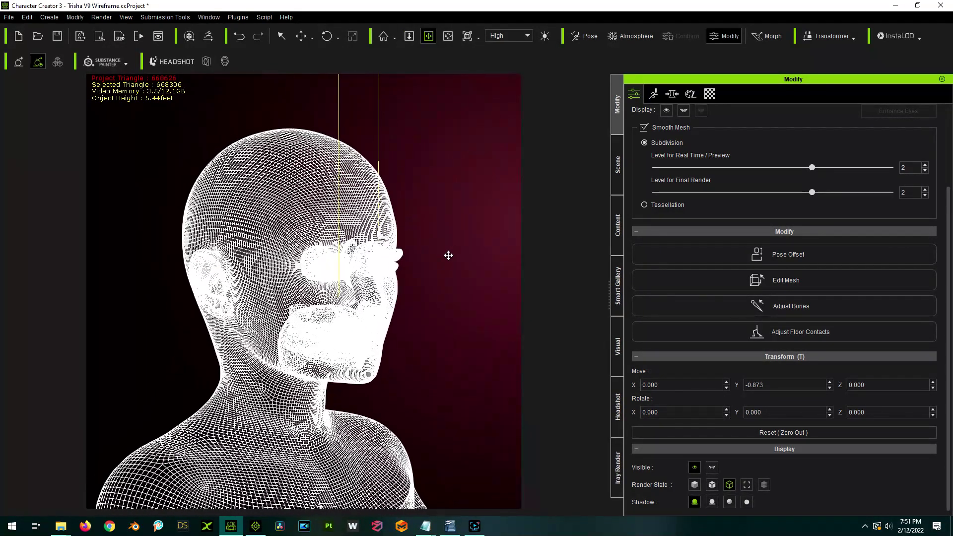
pyautogui.click(712, 485)
# - Examine the surface smoothness of the untextured head around the jaw, ear, lips and nose
pyautogui.moveTo(347, 388); pyautogui.dragTo(315, 389)
pyautogui.scroll(5, 294, 449)
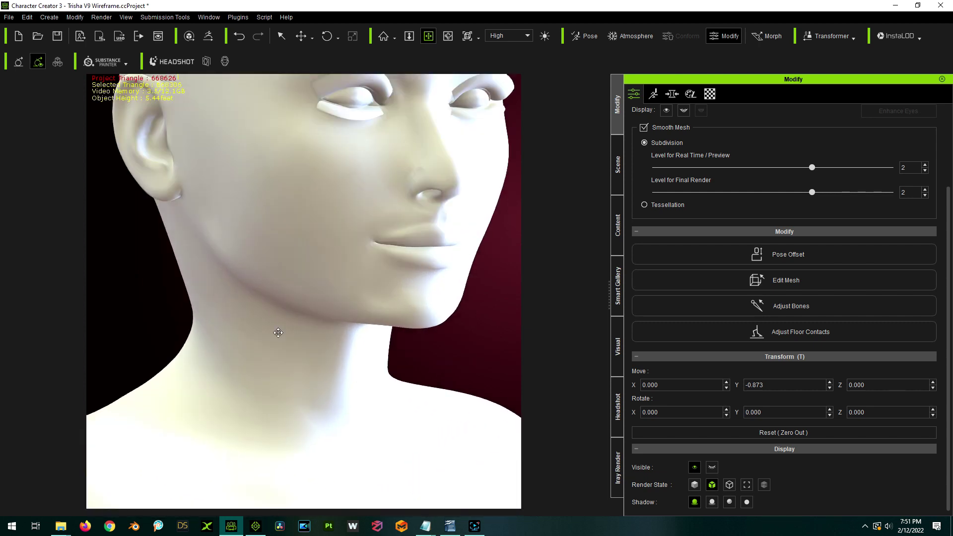
pyautogui.scroll(-5, 298, 277)
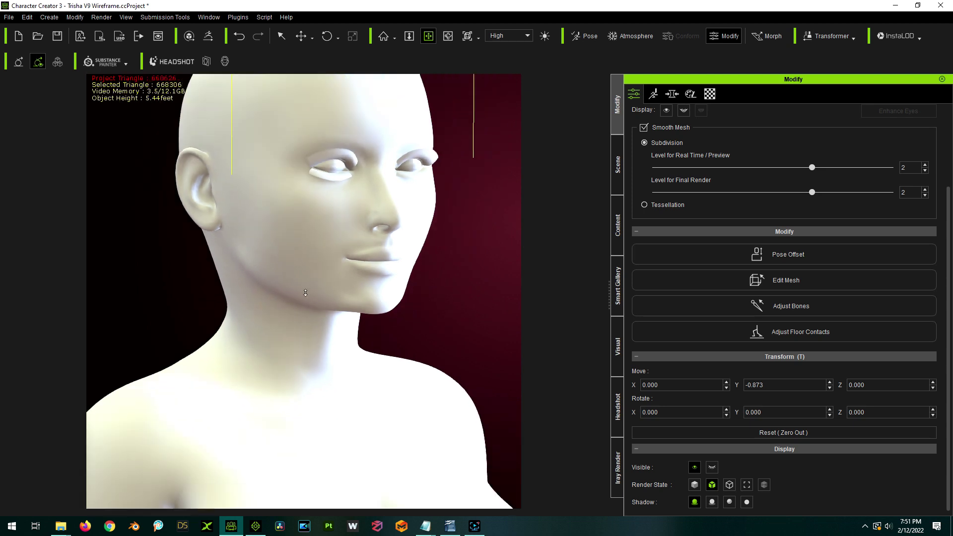
pyautogui.scroll(5, 321, 263)
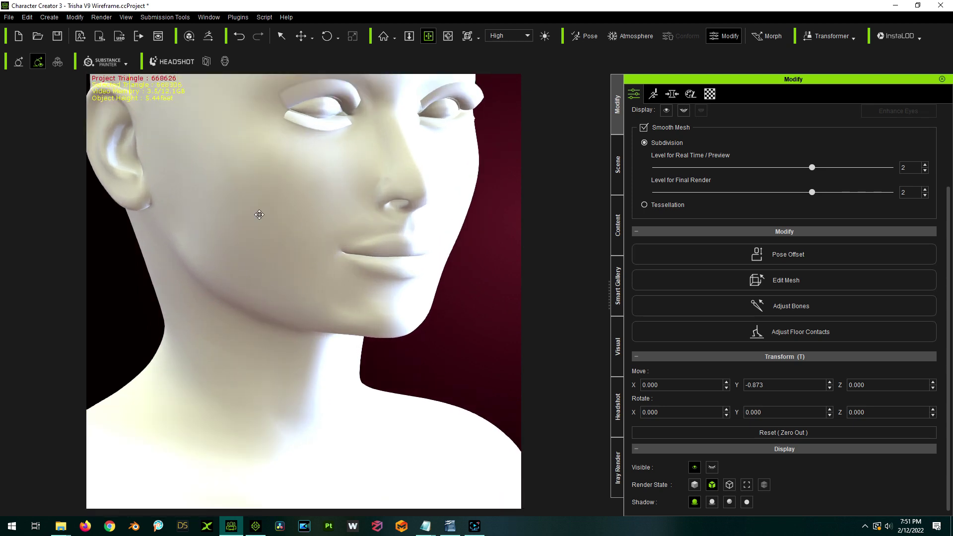
pyautogui.scroll(-2, 333, 252)
pyautogui.scroll(4, 347, 278)
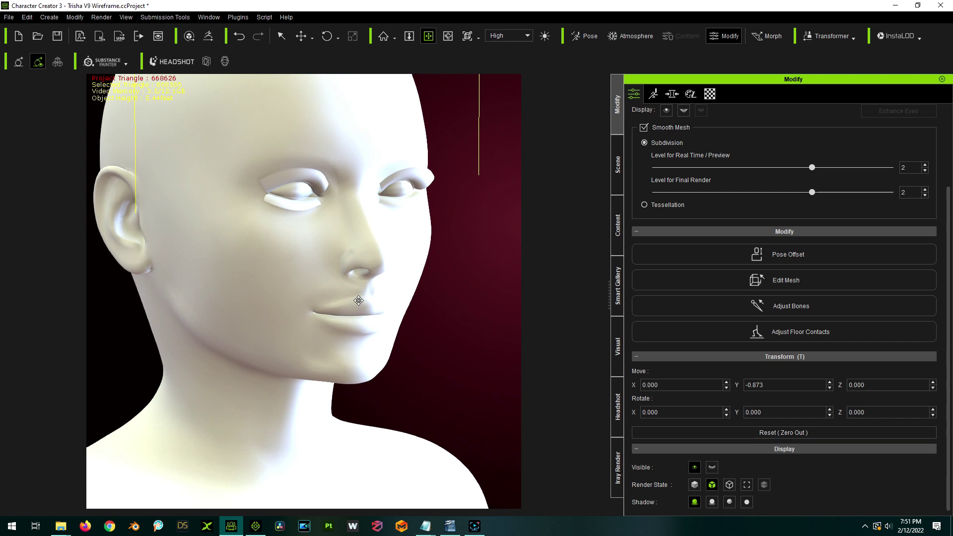
pyautogui.scroll(-2, 370, 340)
pyautogui.scroll(2, 350, 336)
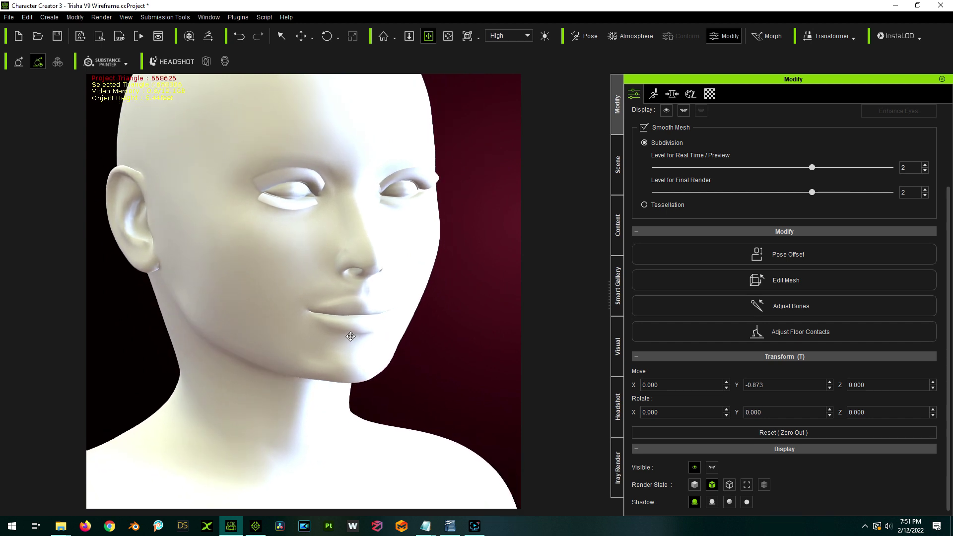
pyautogui.moveTo(350, 336); pyautogui.dragTo(379, 311, button='right')
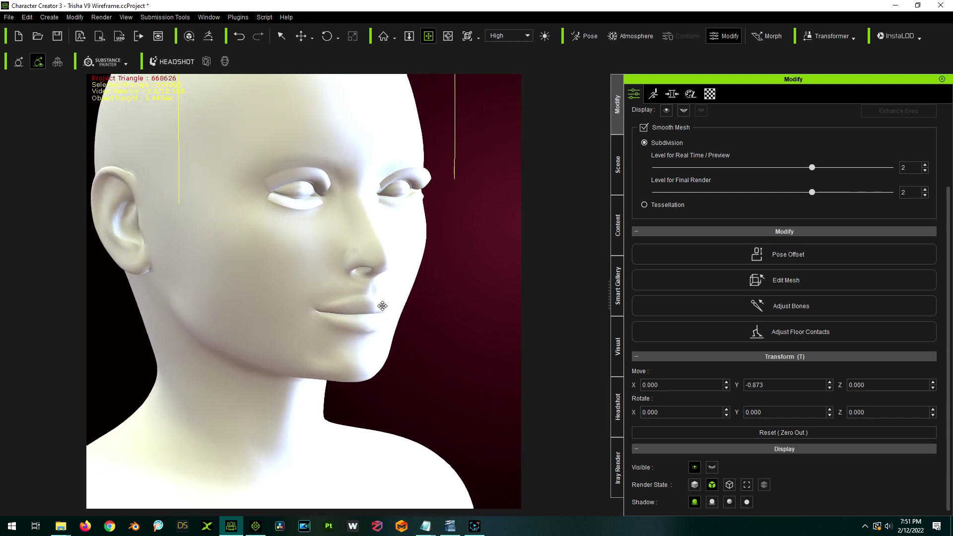
pyautogui.scroll(2, 381, 306)
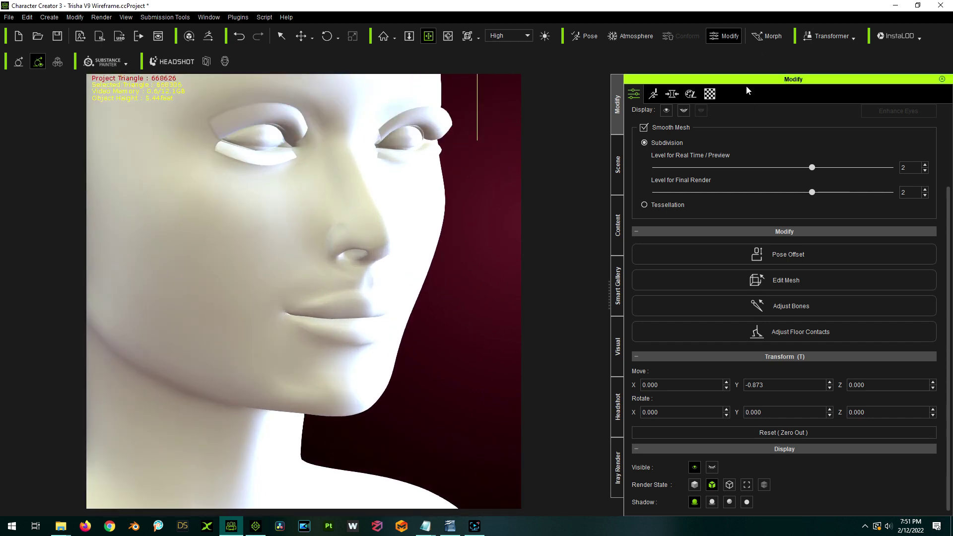
# - Select the Std_Skin_Head material and inspect its texture channels, in particular the Bump map
pyautogui.click(709, 95)
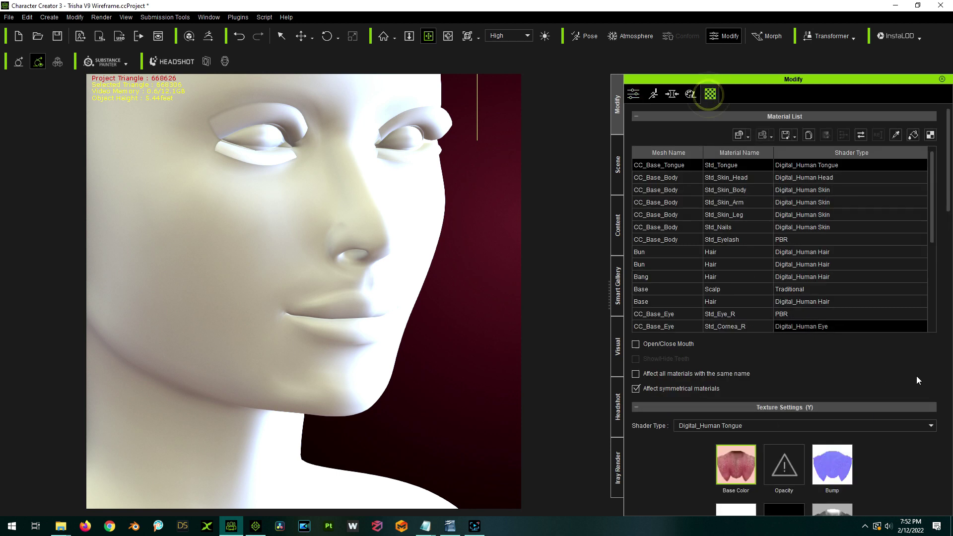
pyautogui.click(723, 177)
pyautogui.scroll(-4, 666, 482)
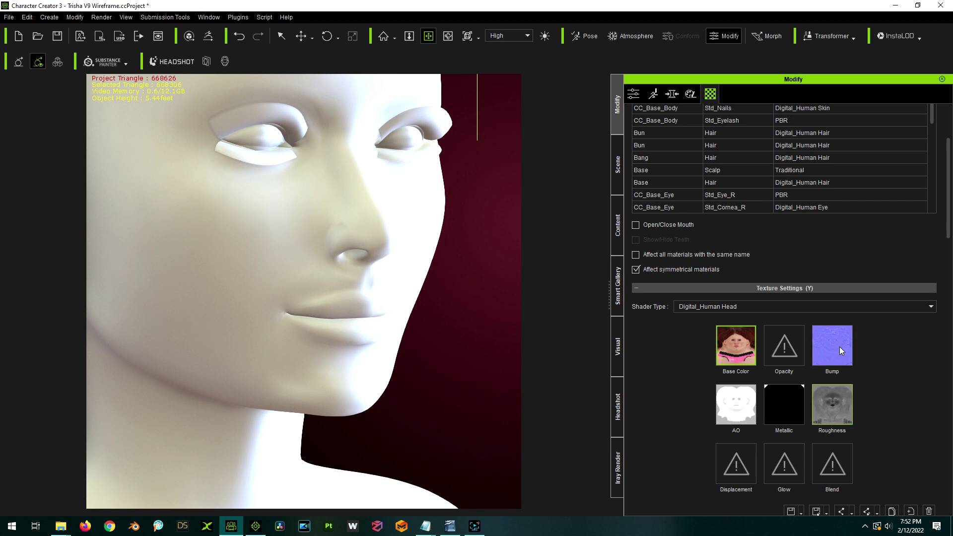
pyautogui.moveTo(839, 346)
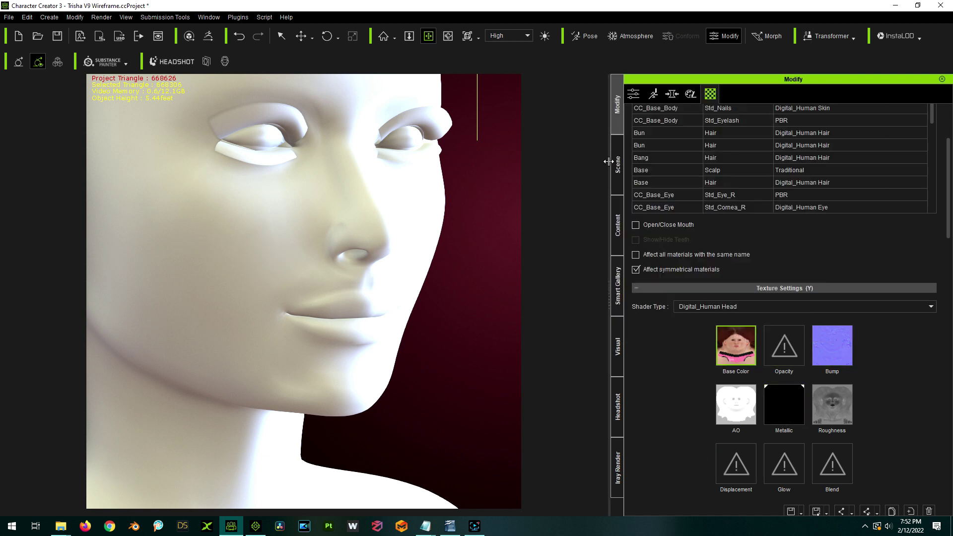
# - Compare the avatar's head with full textures and in wireframe display
pyautogui.click(631, 95)
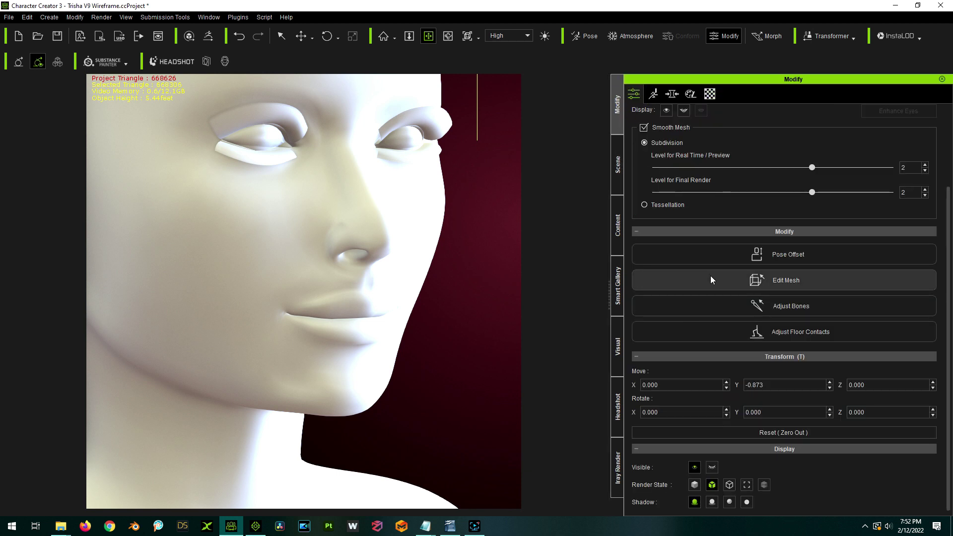
pyautogui.click(694, 485)
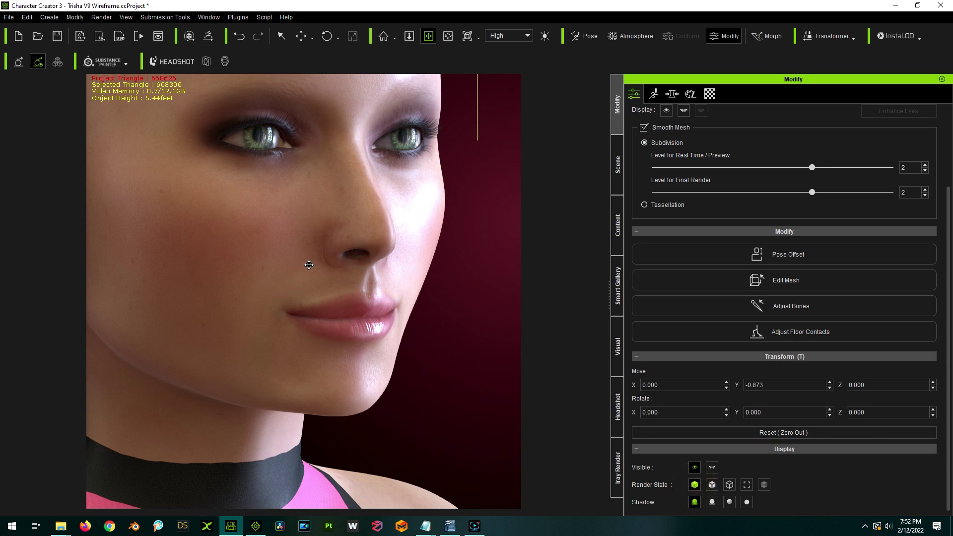
pyautogui.scroll(-5, 309, 264)
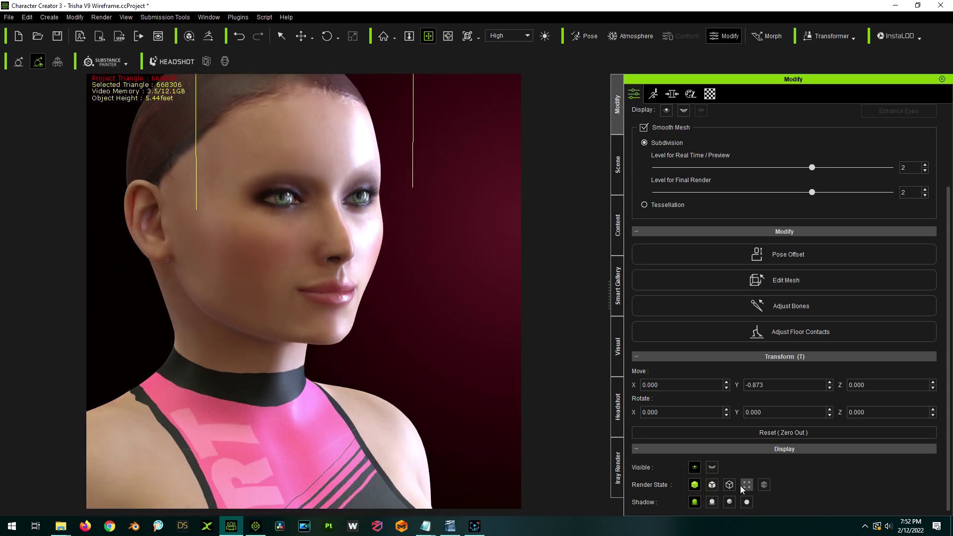
pyautogui.click(731, 485)
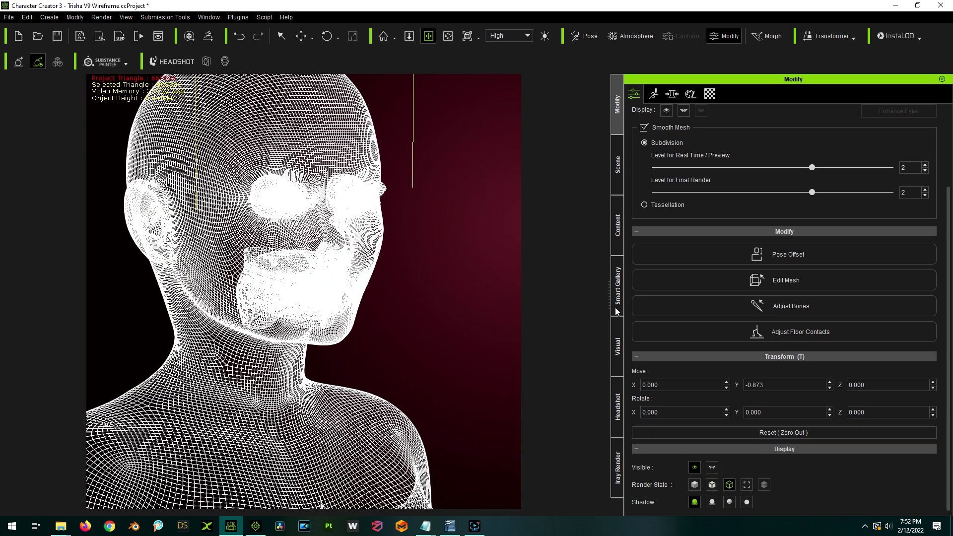
# - Switch the avatar's mesh from Subdivision to Original and frame its upper body in wireframe
pyautogui.click(797, 206)
pyautogui.click(818, 248)
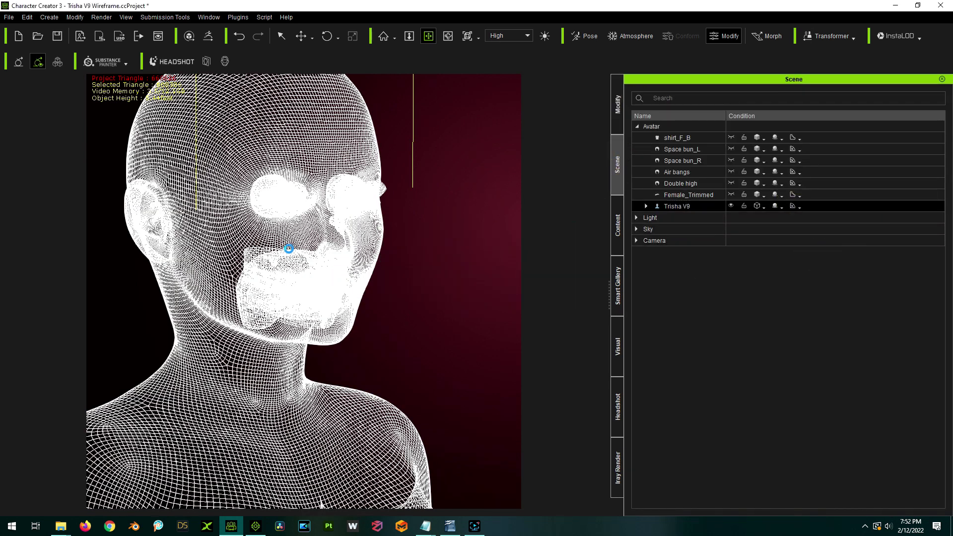
pyautogui.click(796, 206)
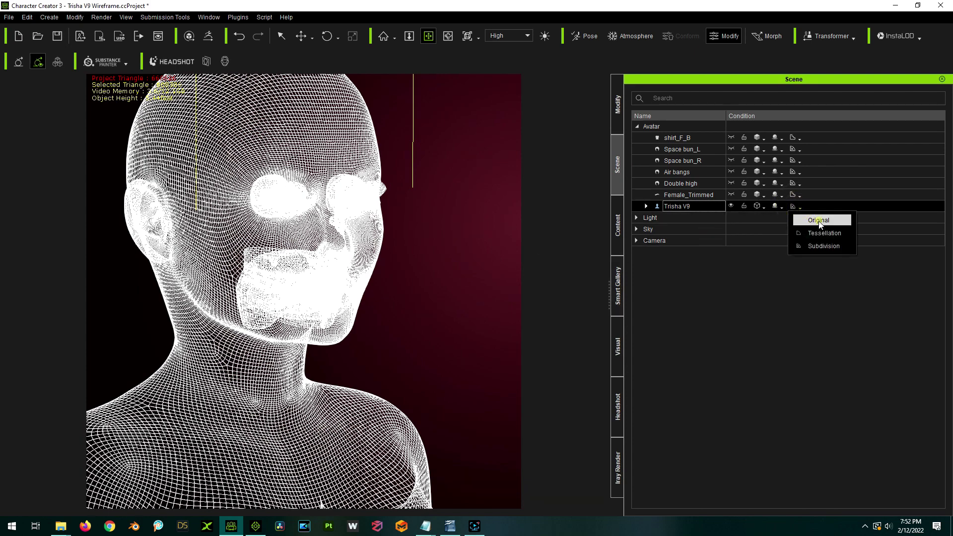
pyautogui.click(818, 219)
pyautogui.moveTo(206, 339); pyautogui.dragTo(303, 298, button='right')
pyautogui.scroll(-5, 303, 298)
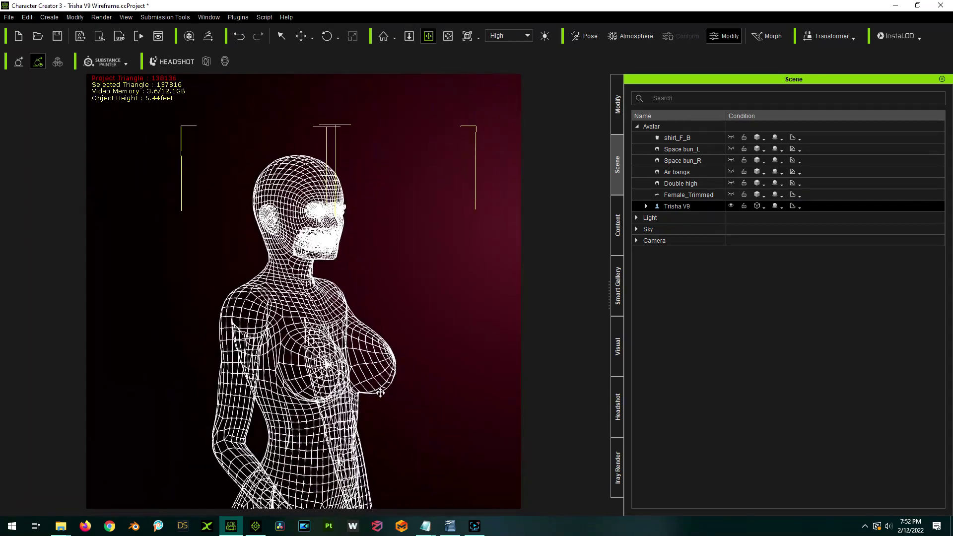
pyautogui.moveTo(327, 367)
pyautogui.mouseDown(button='right')
pyautogui.moveTo(332, 348)
pyautogui.moveTo(457, 355)
pyautogui.moveTo(287, 388)
pyautogui.moveTo(324, 382)
pyautogui.mouseUp(button='right')
pyautogui.scroll(4, 286, 387)
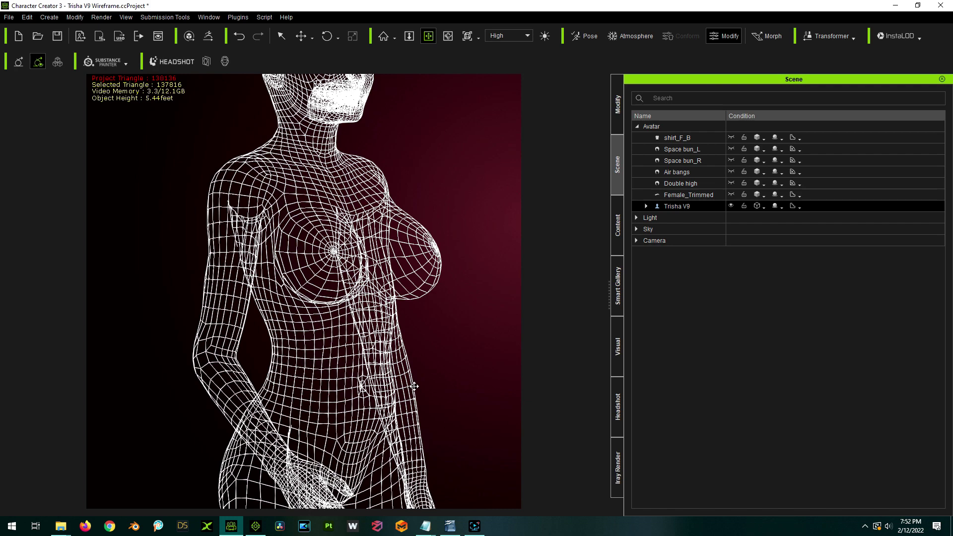
# - Open Edit Pose for the avatar and enable Bone Edit Mode to display the skeleton inside the wireframe
pyautogui.moveTo(391, 389); pyautogui.dragTo(507, 379, button='right')
pyautogui.press('q')
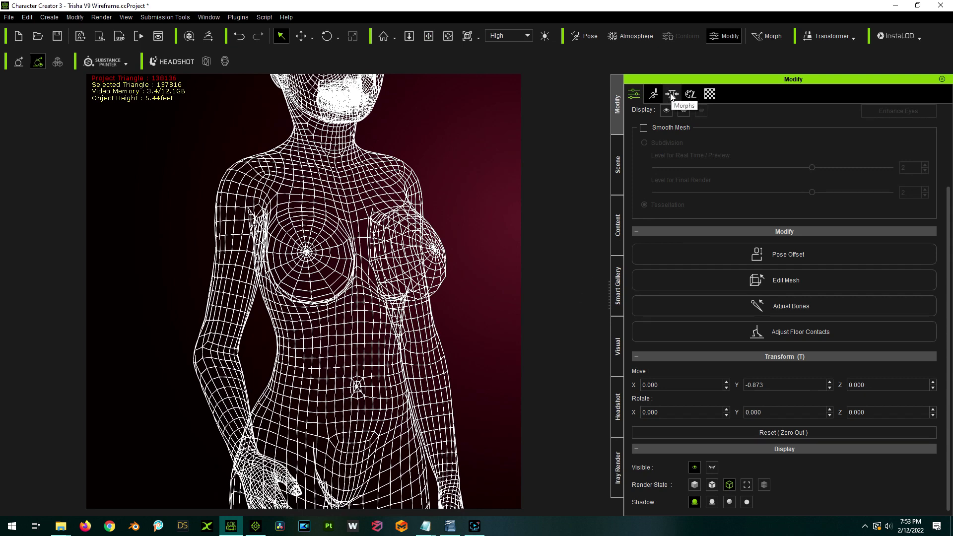
pyautogui.click(654, 93)
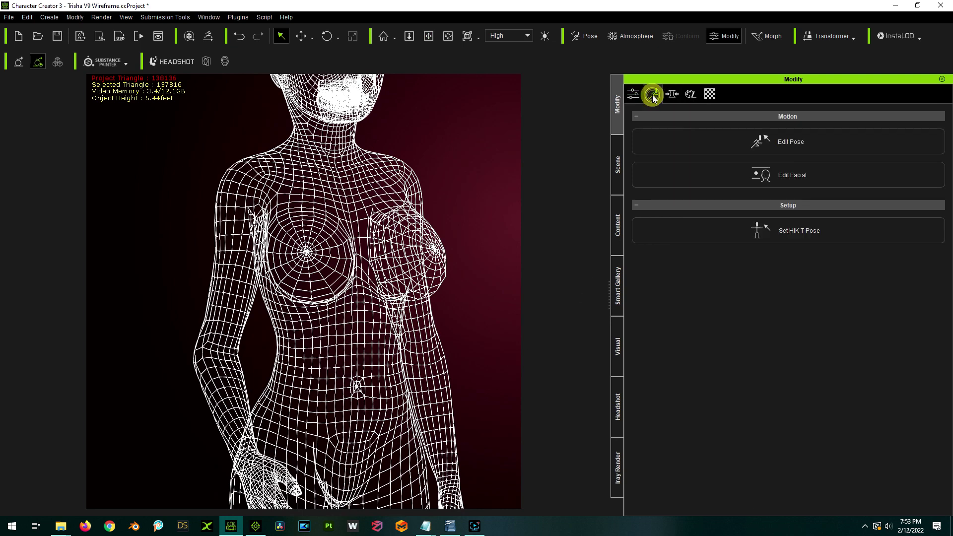
pyautogui.click(723, 144)
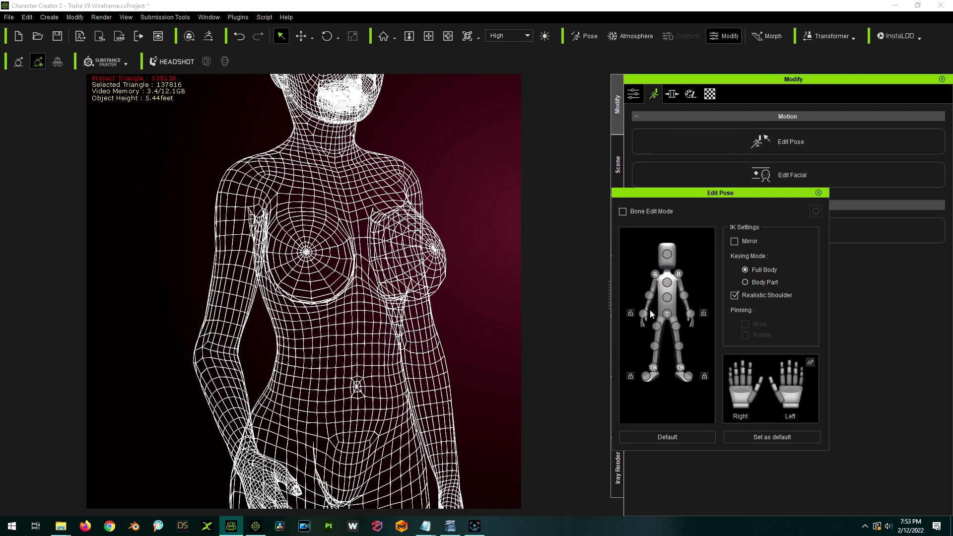
pyautogui.click(623, 212)
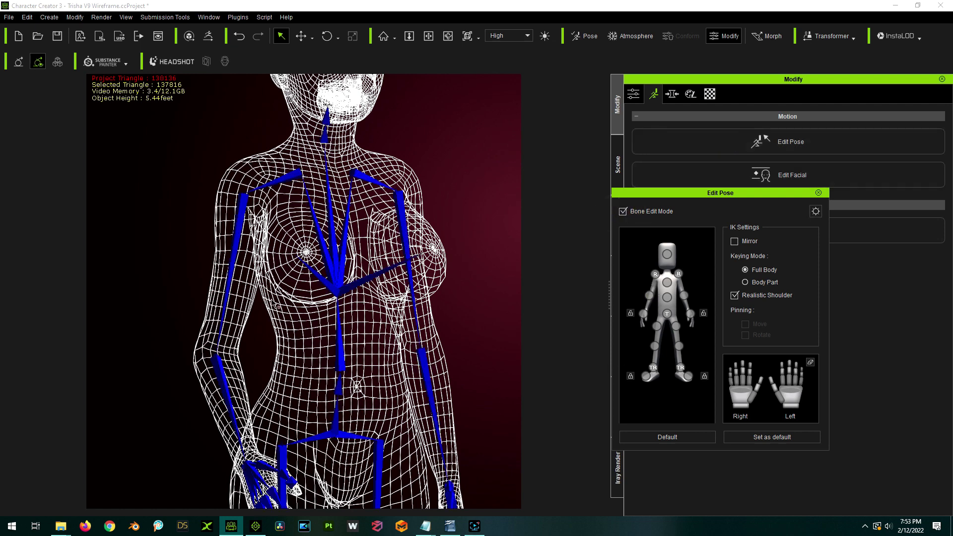
# - Select the avatar's right forearm bone and rotate it at the elbow to straighten the arm
pyautogui.moveTo(249, 347); pyautogui.dragTo(327, 353, button='right')
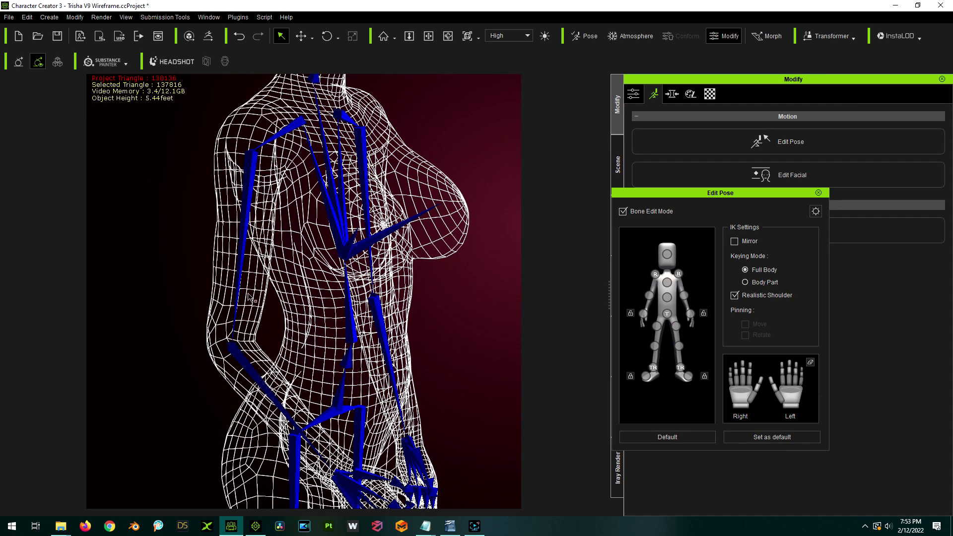
pyautogui.moveTo(282, 231)
pyautogui.mouseDown(button='right')
pyautogui.moveTo(288, 216)
pyautogui.moveTo(294, 241)
pyautogui.mouseUp(button='right')
pyautogui.moveTo(314, 298); pyautogui.dragTo(287, 320, button='right')
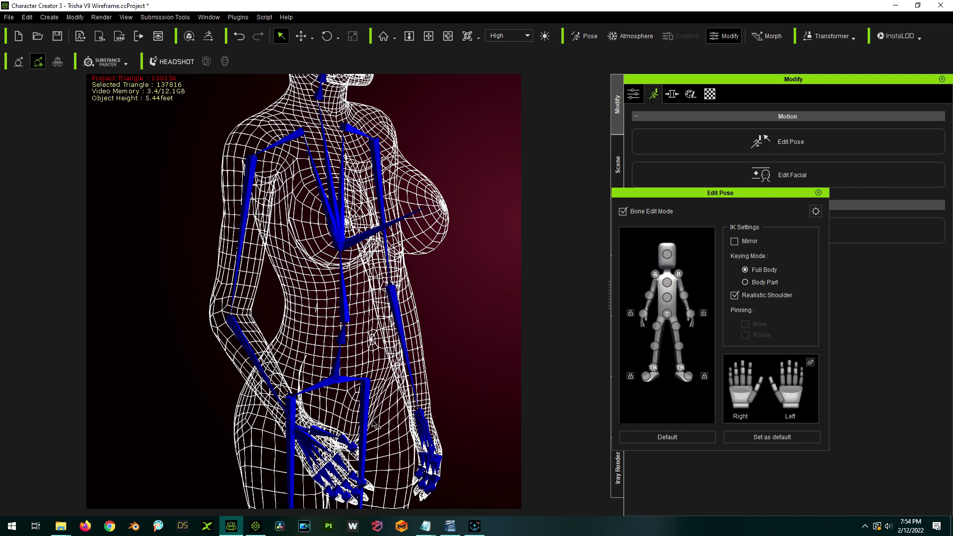
pyautogui.click(243, 340)
pyautogui.press('w')
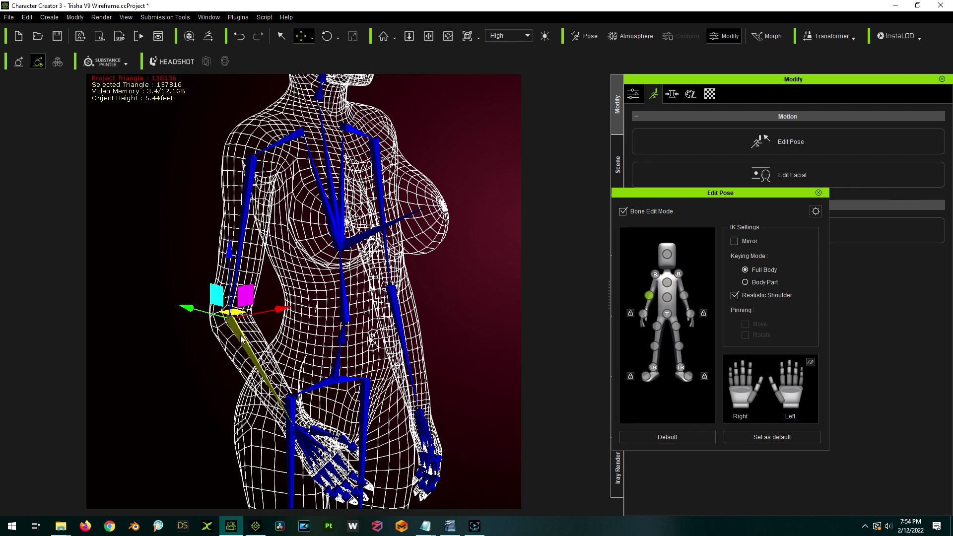
pyautogui.press('e')
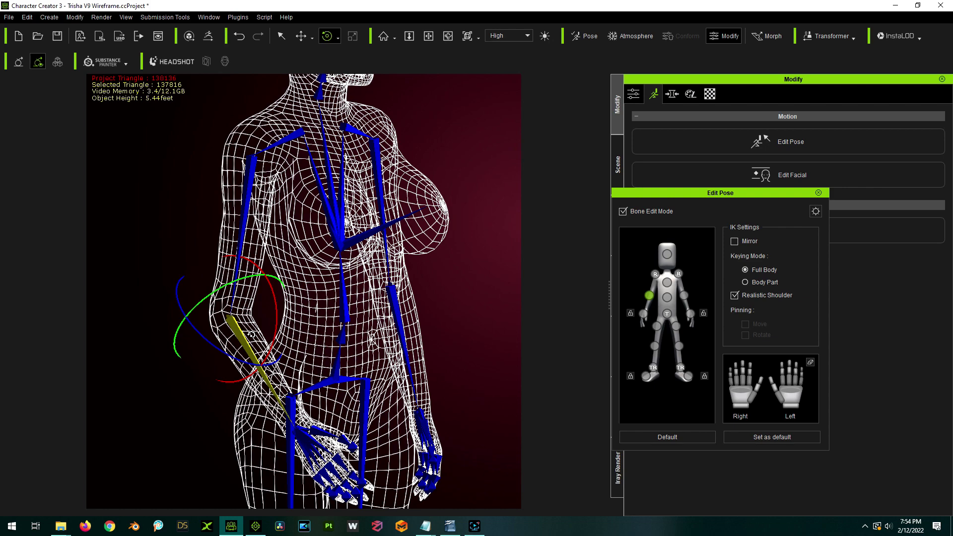
pyautogui.scroll(10, 236, 338)
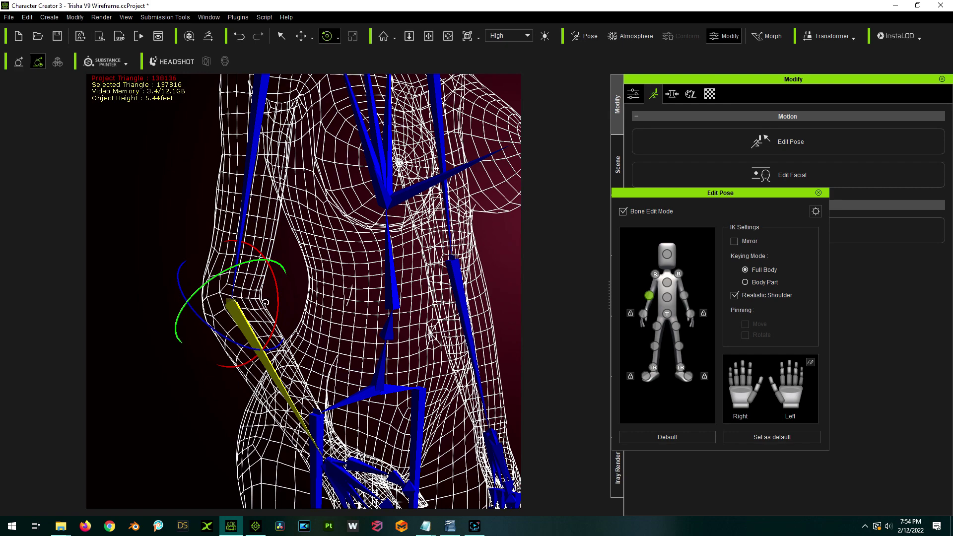
pyautogui.moveTo(279, 306)
pyautogui.mouseDown()
pyautogui.moveTo(283, 326)
pyautogui.moveTo(281, 298)
pyautogui.moveTo(272, 313)
pyautogui.moveTo(272, 296)
pyautogui.moveTo(272, 317)
pyautogui.mouseUp()
pyautogui.scroll(-3, 218, 433)
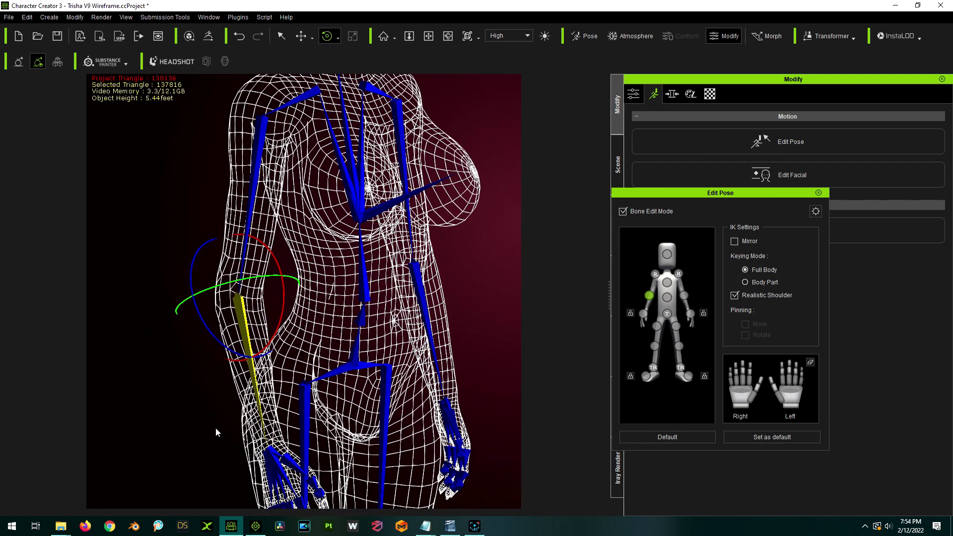
# - Rotate the right forearm back and forth to demonstrate how the elbow mesh deforms, leaving the arm slightly bent
pyautogui.scroll(3, 231, 421)
pyautogui.moveTo(280, 304)
pyautogui.mouseDown()
pyautogui.moveTo(277, 291)
pyautogui.moveTo(285, 321)
pyautogui.mouseUp()
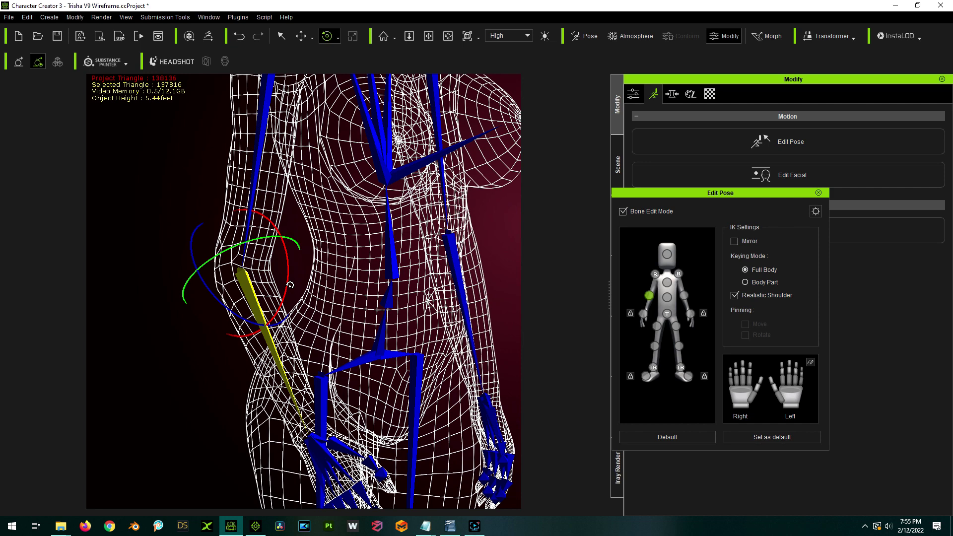
pyautogui.moveTo(286, 285)
pyautogui.mouseDown()
pyautogui.moveTo(254, 295)
pyautogui.moveTo(275, 279)
pyautogui.moveTo(282, 294)
pyautogui.moveTo(273, 271)
pyautogui.mouseUp()
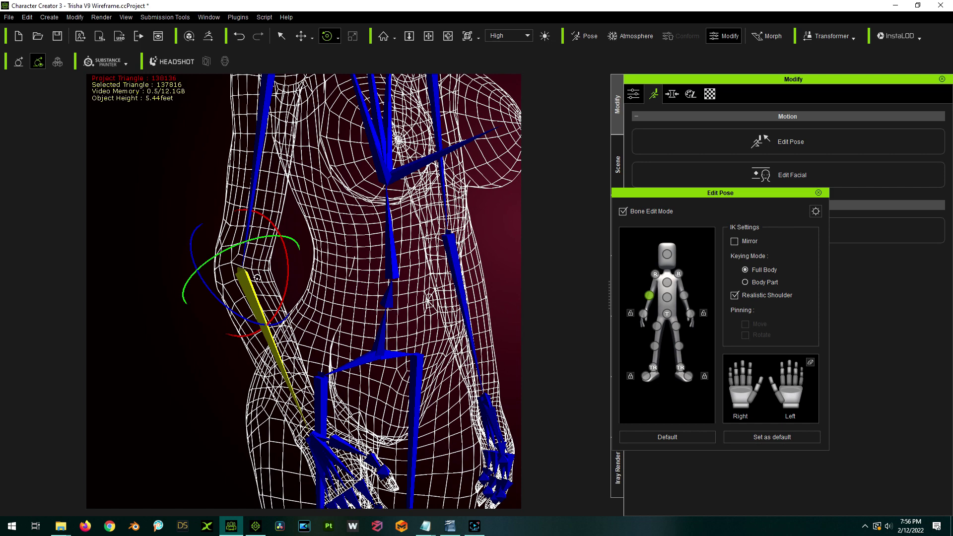
pyautogui.scroll(1, 255, 282)
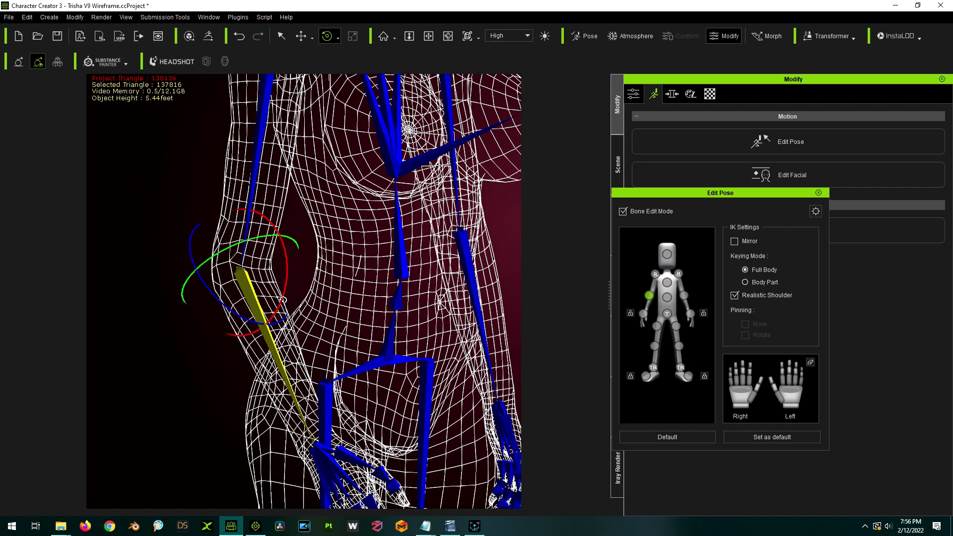
pyautogui.moveTo(283, 298); pyautogui.dragTo(306, 319)
pyautogui.moveTo(287, 260); pyautogui.dragTo(299, 353)
pyautogui.moveTo(282, 289)
pyautogui.mouseDown()
pyautogui.moveTo(292, 322)
pyautogui.moveTo(246, 268)
pyautogui.moveTo(283, 272)
pyautogui.moveTo(278, 255)
pyautogui.moveTo(283, 272)
pyautogui.mouseUp()
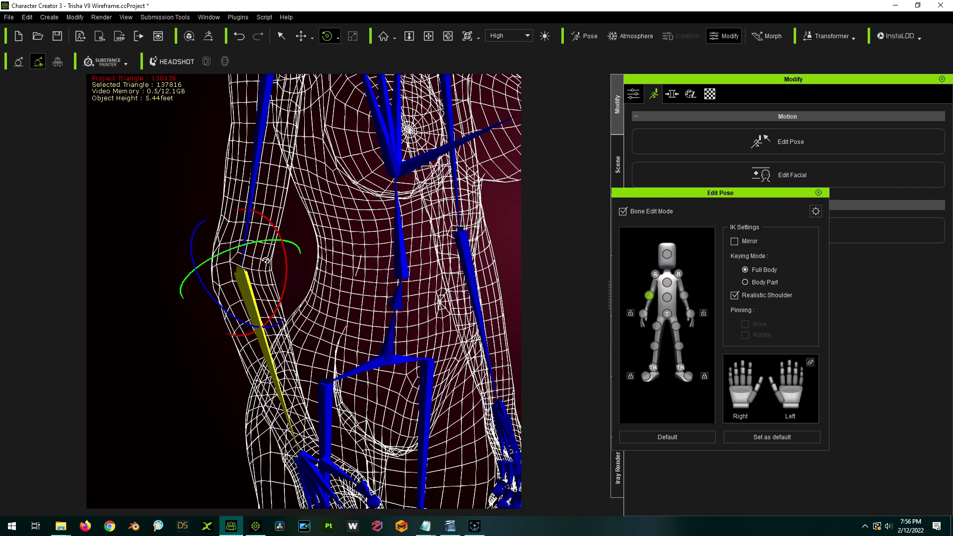
pyautogui.moveTo(283, 293); pyautogui.dragTo(283, 286)
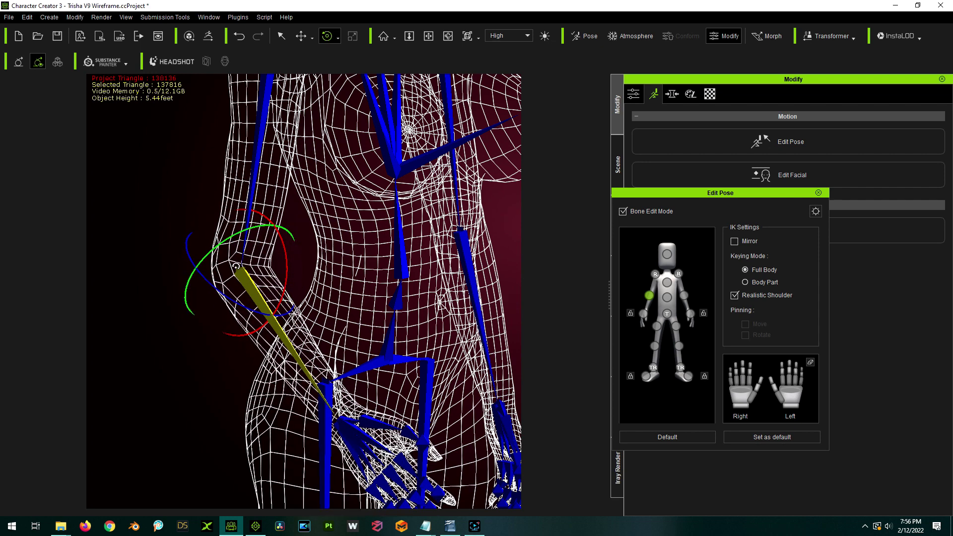
pyautogui.moveTo(286, 264); pyautogui.dragTo(151, 354)
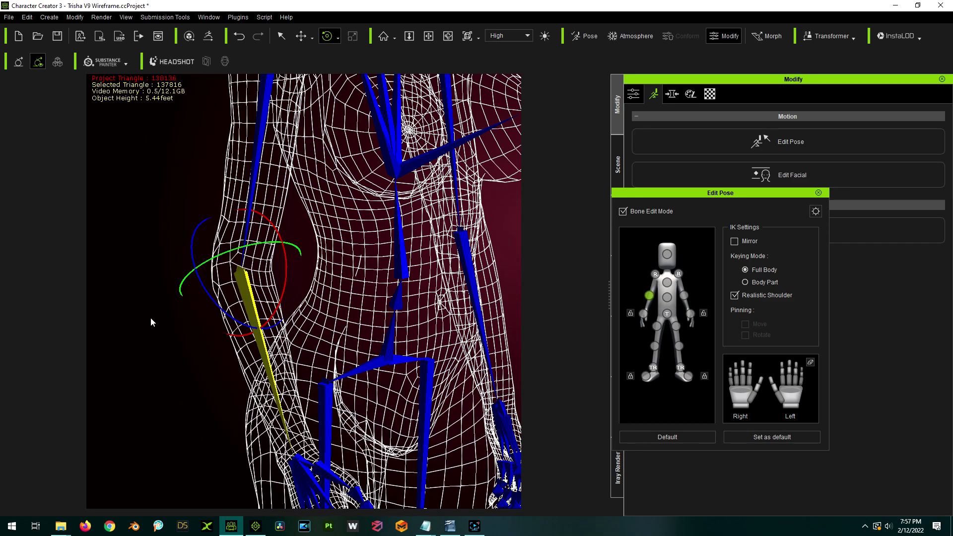
# - Select the left thigh bone, release the left foot's lock and swing the leg forward at the hip
pyautogui.scroll(-5, 154, 278)
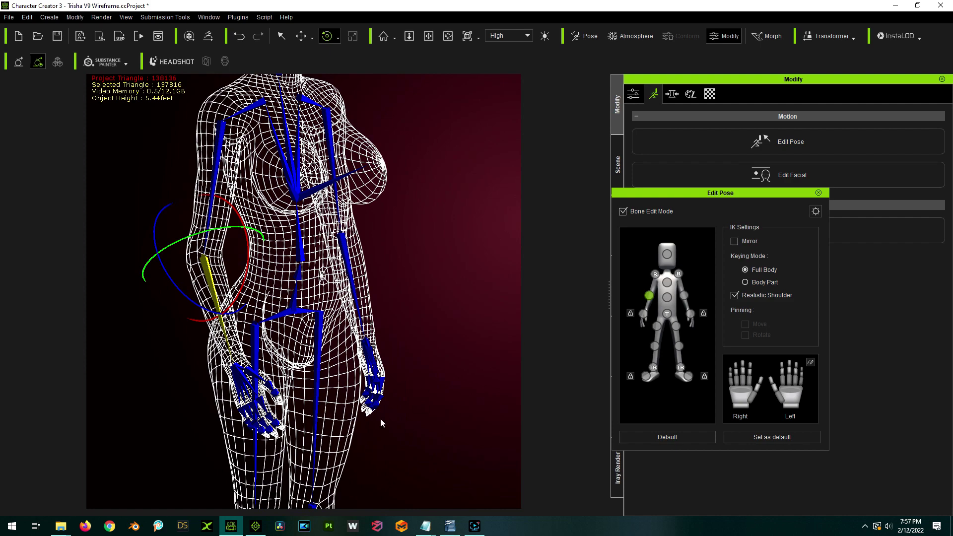
pyautogui.scroll(-6, 415, 388)
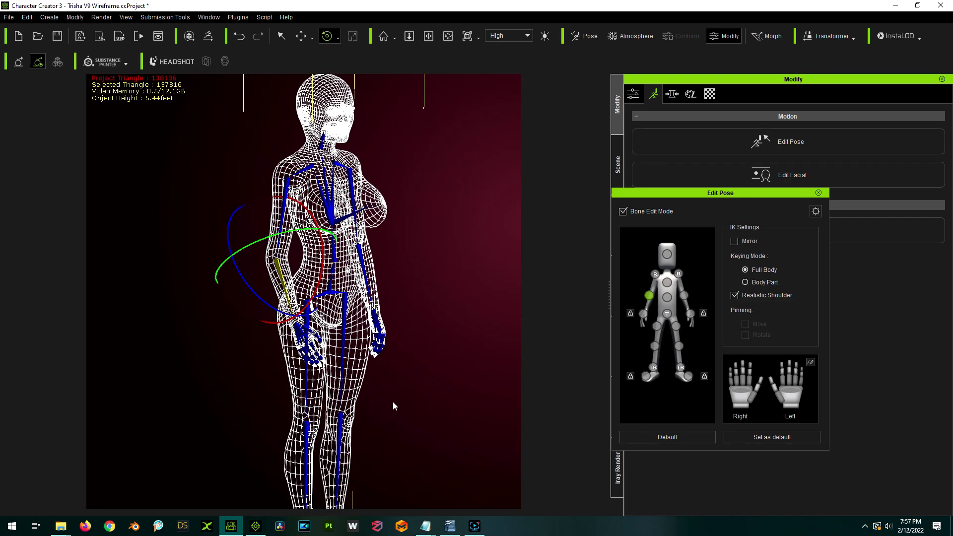
pyautogui.scroll(3, 392, 401)
pyautogui.click(330, 341)
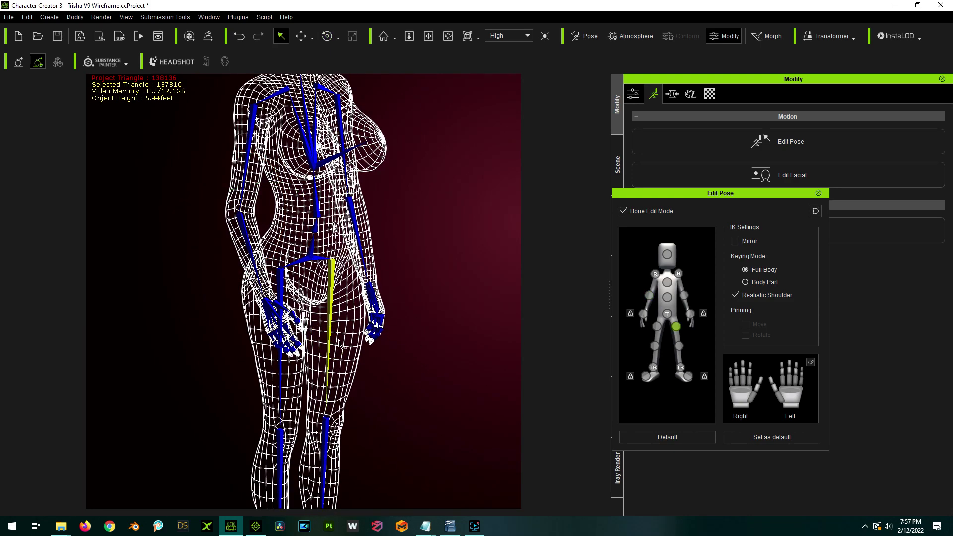
pyautogui.press('e')
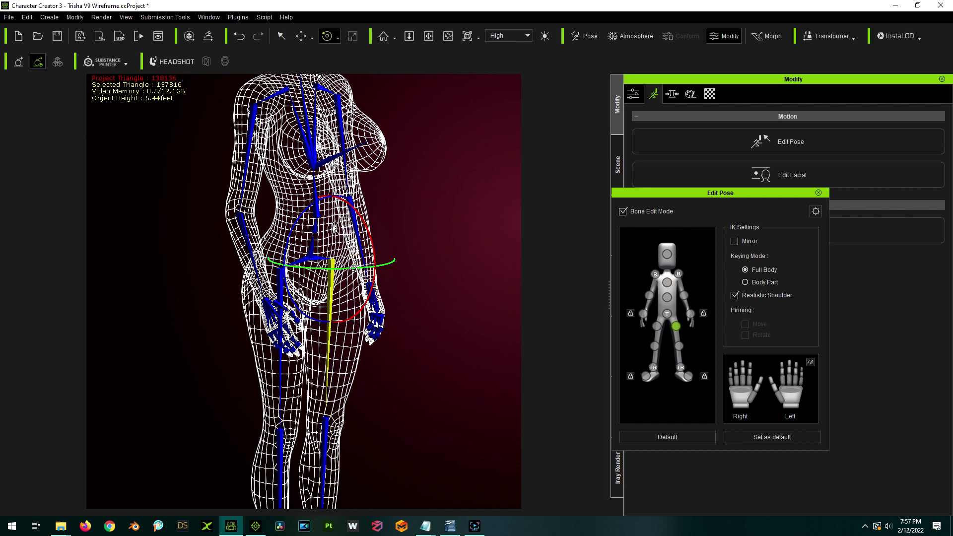
pyautogui.click(376, 246)
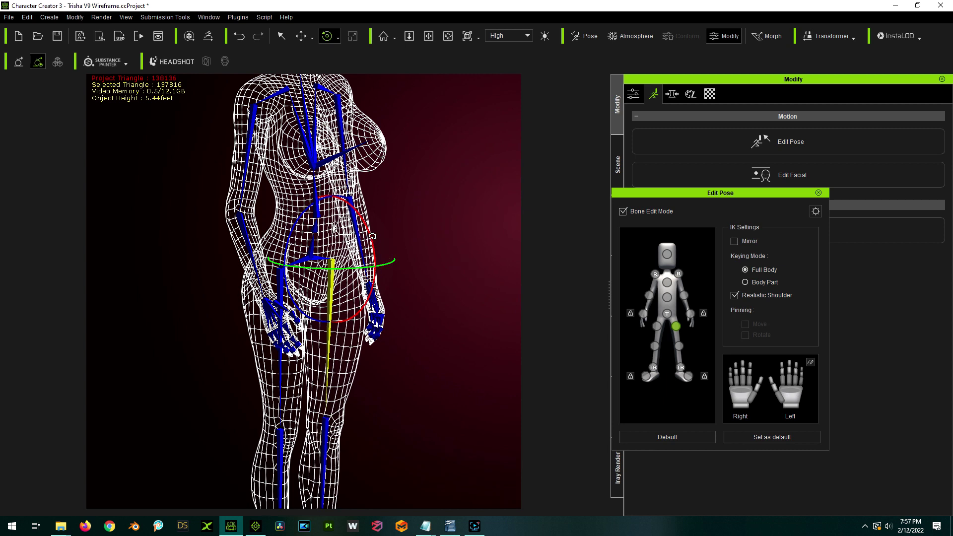
pyautogui.click(705, 376)
pyautogui.moveTo(378, 260)
pyautogui.mouseDown()
pyautogui.moveTo(378, 251)
pyautogui.moveTo(368, 267)
pyautogui.moveTo(379, 238)
pyautogui.moveTo(371, 263)
pyautogui.moveTo(379, 265)
pyautogui.mouseUp()
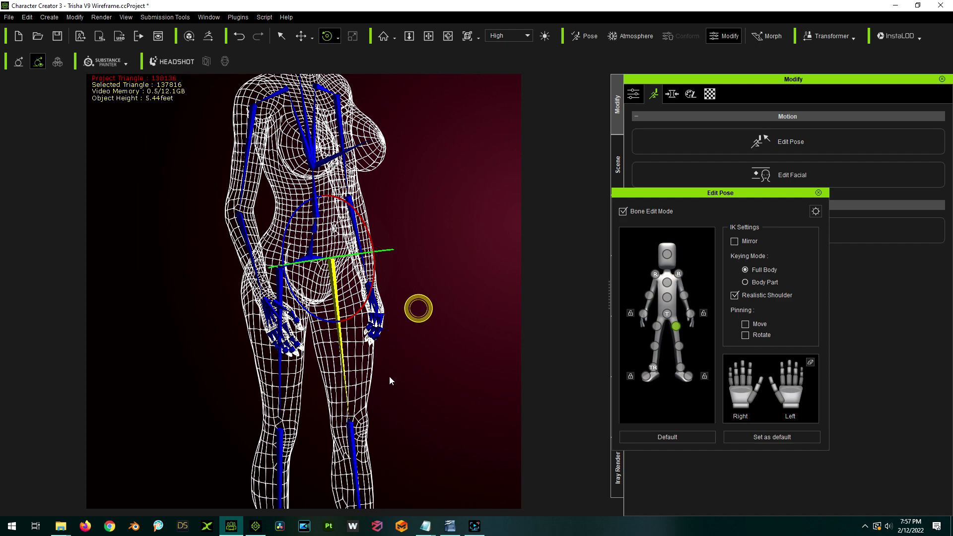
# - Examine the chest bones and their position inside the breast mesh from the front and side
pyautogui.scroll(-3, 429, 400)
pyautogui.moveTo(429, 400); pyautogui.dragTo(404, 204, button='middle')
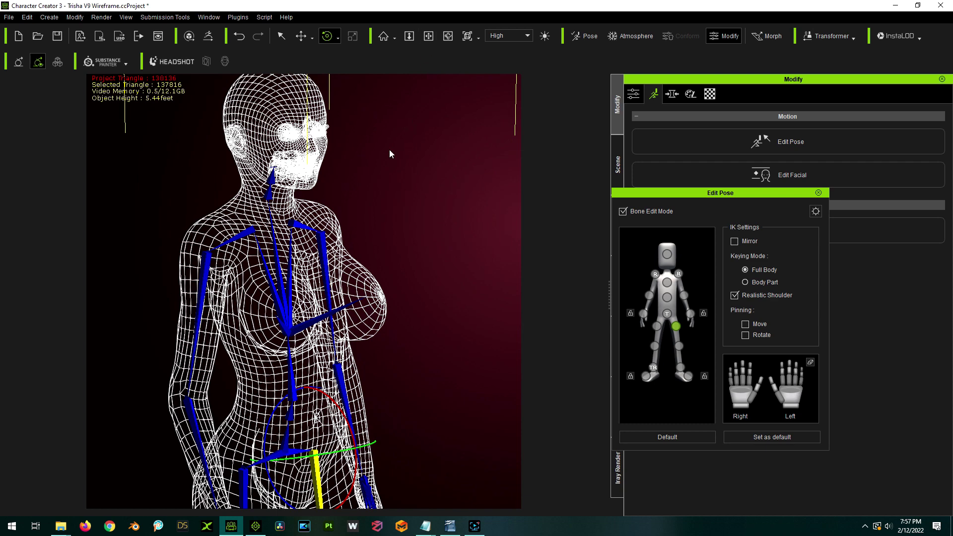
pyautogui.click(428, 36)
pyautogui.moveTo(364, 222); pyautogui.dragTo(541, 125)
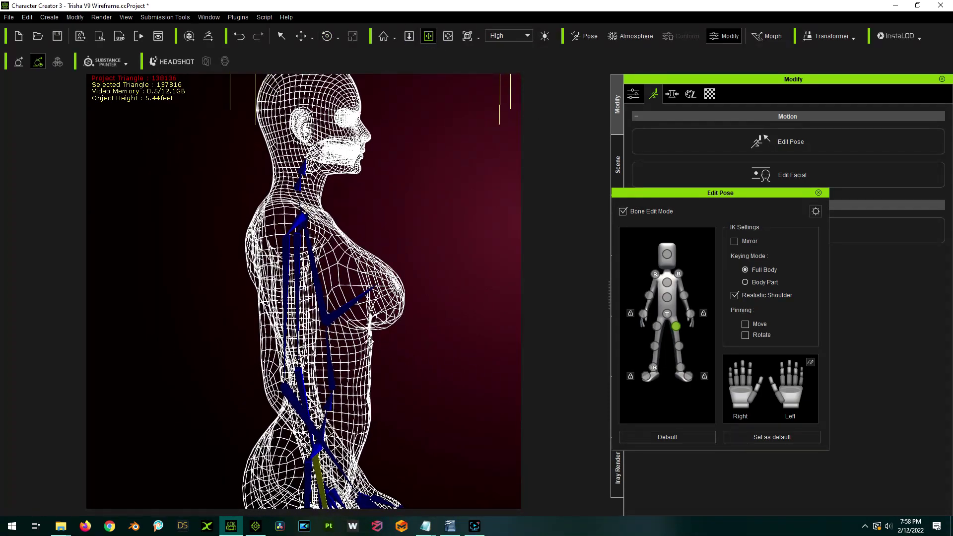
pyautogui.moveTo(459, 294); pyautogui.dragTo(299, 365)
pyautogui.moveTo(299, 365); pyautogui.dragTo(397, 347, button='right')
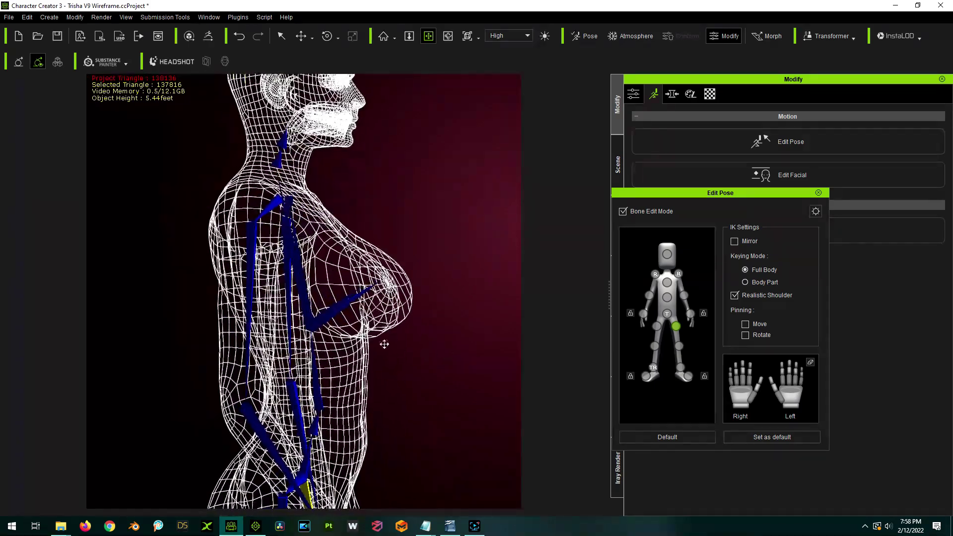
pyautogui.moveTo(340, 340); pyautogui.dragTo(186, 438, button='right')
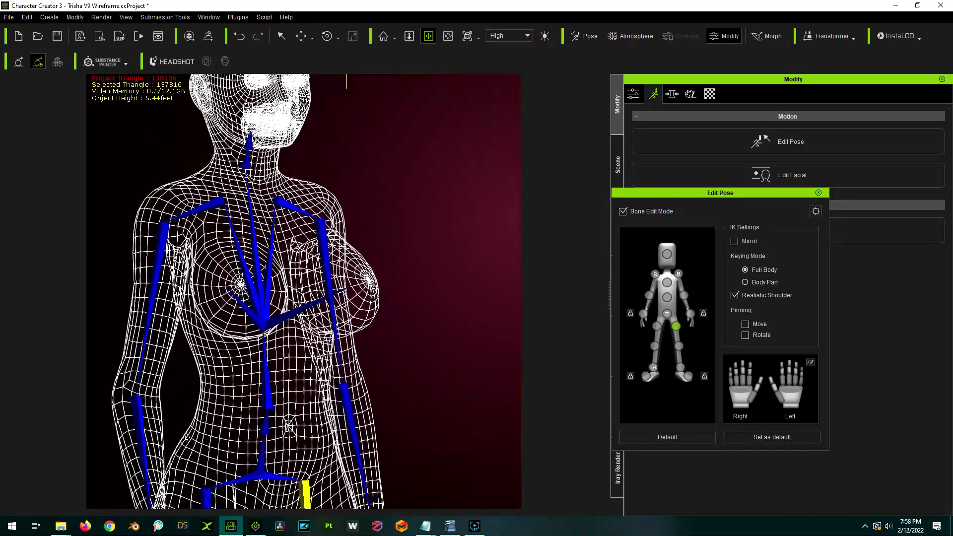
pyautogui.moveTo(190, 377); pyautogui.dragTo(422, 401, button='right')
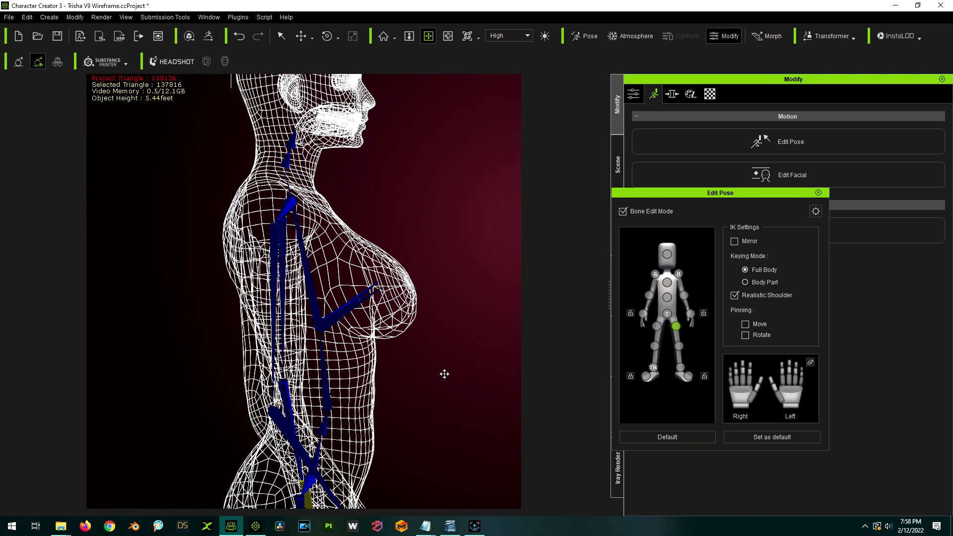
pyautogui.moveTo(430, 384); pyautogui.dragTo(431, 382, button='right')
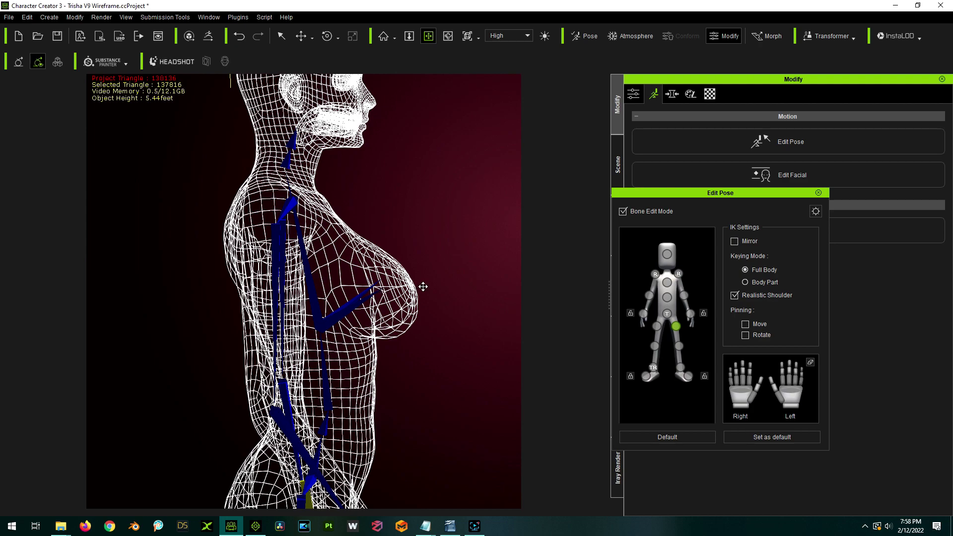
pyautogui.moveTo(413, 287); pyautogui.dragTo(417, 332, button='right')
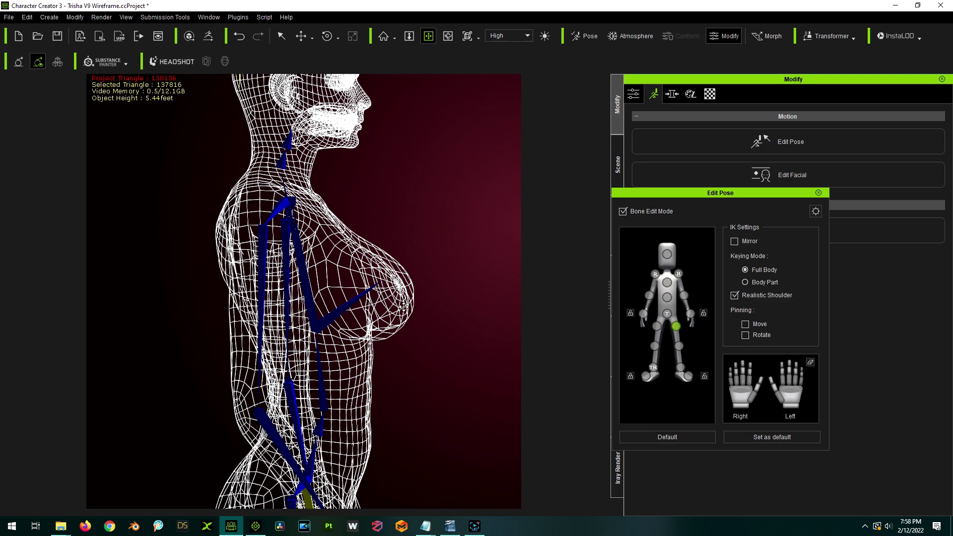
pyautogui.moveTo(420, 315); pyautogui.dragTo(386, 332, button='right')
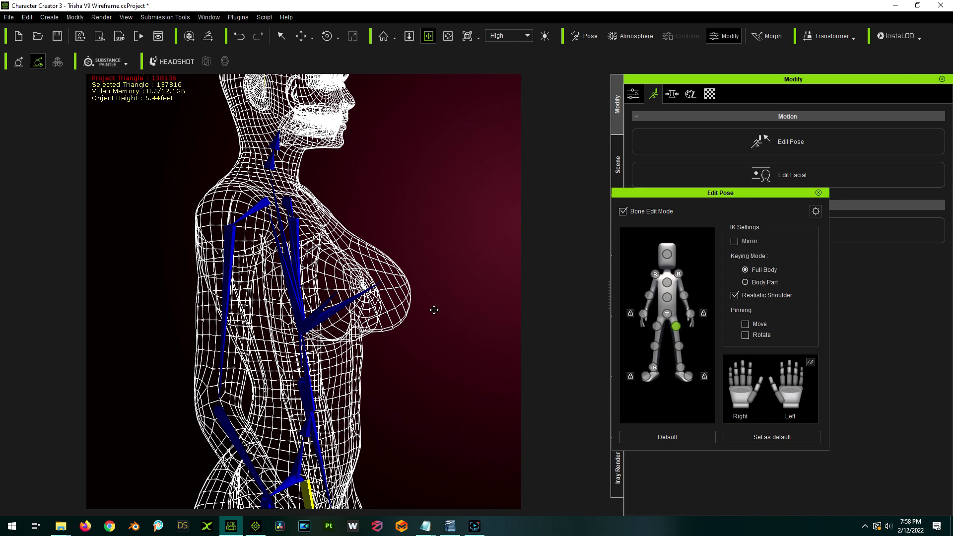
pyautogui.moveTo(395, 327); pyautogui.dragTo(449, 336, button='right')
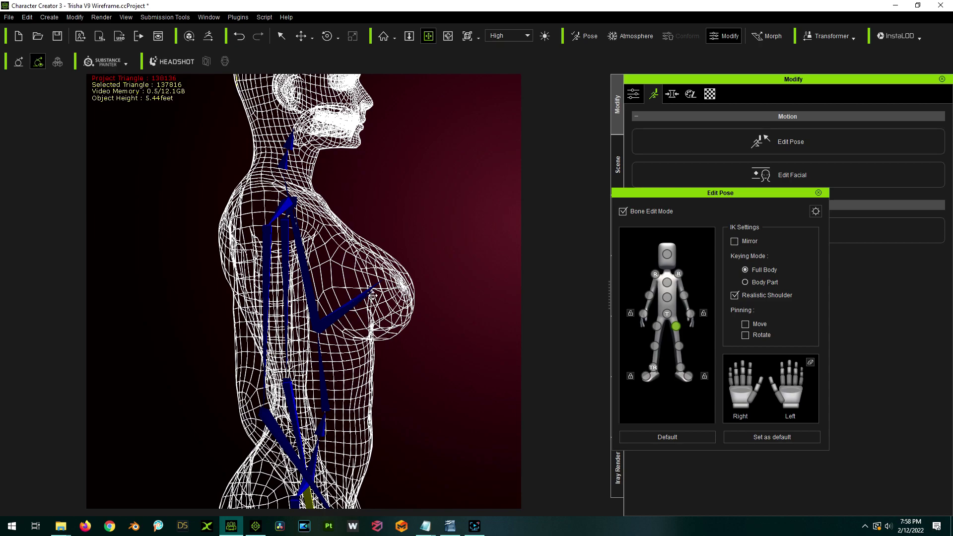
# - Select the right upper arm bone and the left forearm bone in turn, and compare the arm and chest bones from the side
pyautogui.moveTo(468, 304); pyautogui.dragTo(307, 355, button='right')
pyautogui.moveTo(422, 315); pyautogui.dragTo(354, 384, button='right')
pyautogui.press('q')
pyautogui.click(235, 252)
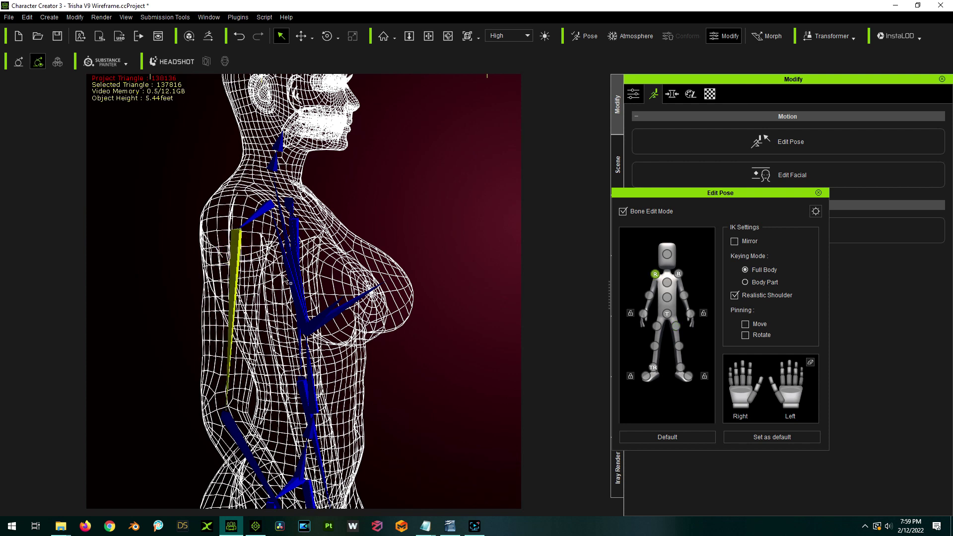
pyautogui.click(308, 405)
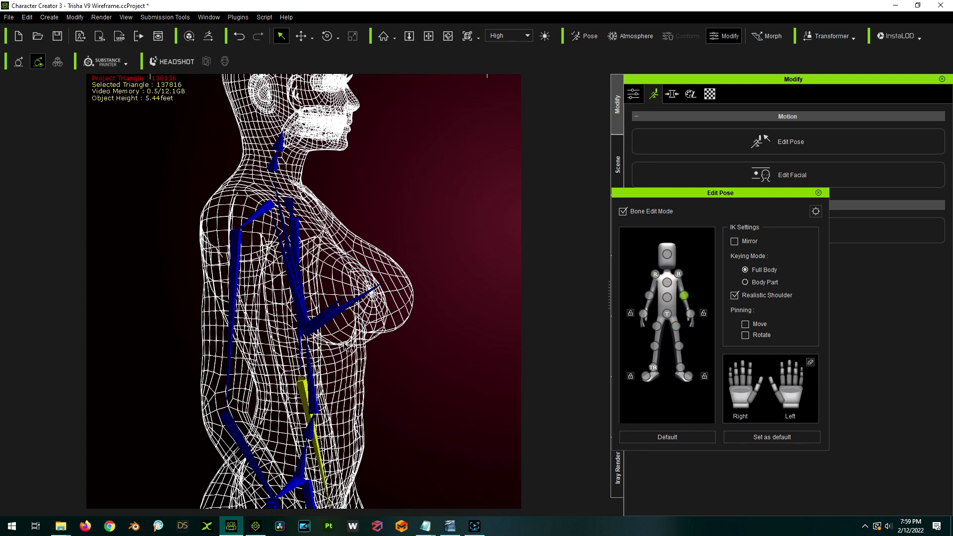
pyautogui.moveTo(448, 365); pyautogui.dragTo(390, 323, button='right')
pyautogui.click(323, 311)
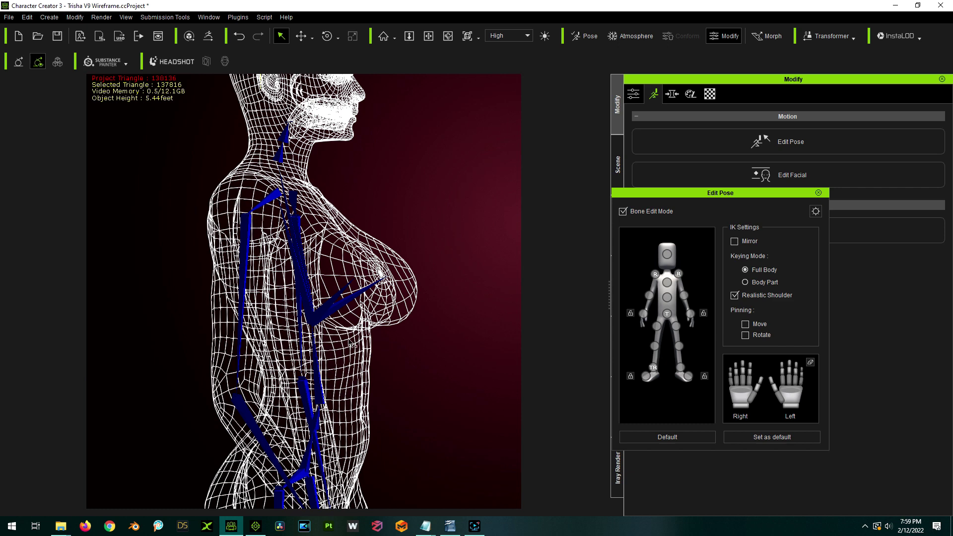
pyautogui.moveTo(436, 225); pyautogui.dragTo(531, 378, button='right')
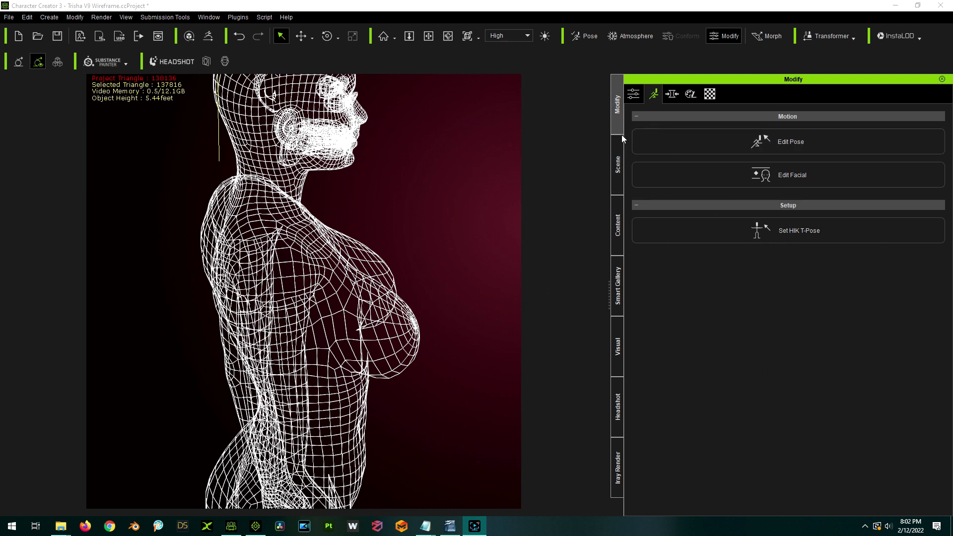
# - Start Adjust Bones for the Trisha V9 avatar to display its body skeleton
pyautogui.click(617, 166)
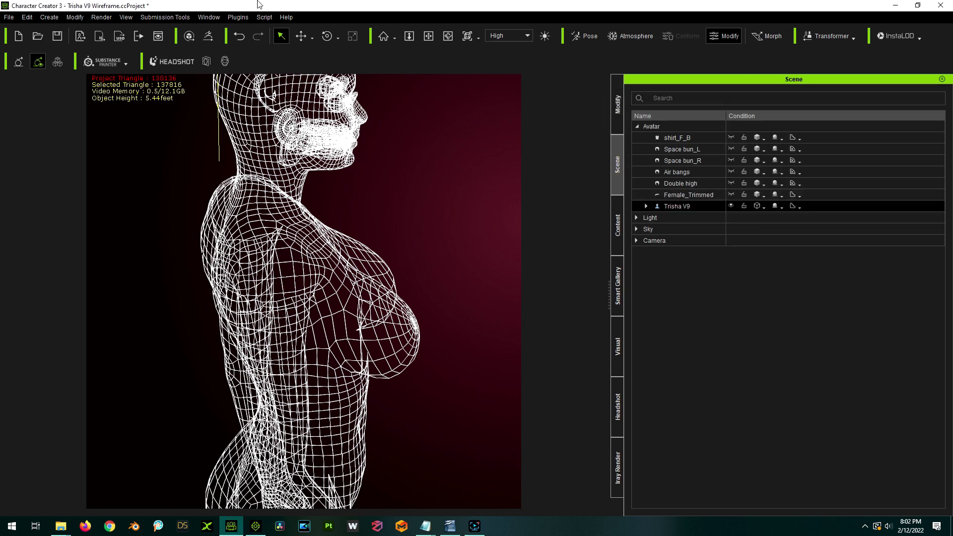
pyautogui.click(614, 113)
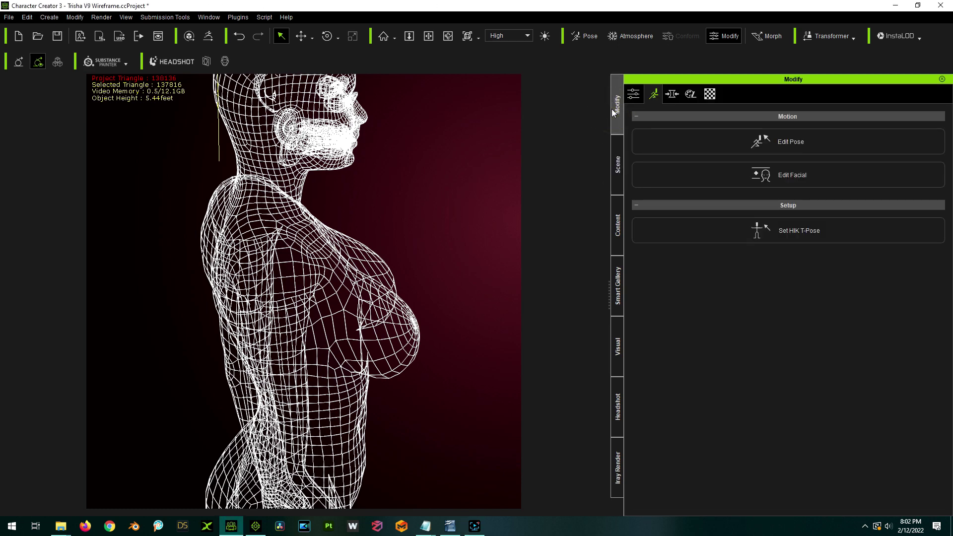
pyautogui.click(632, 92)
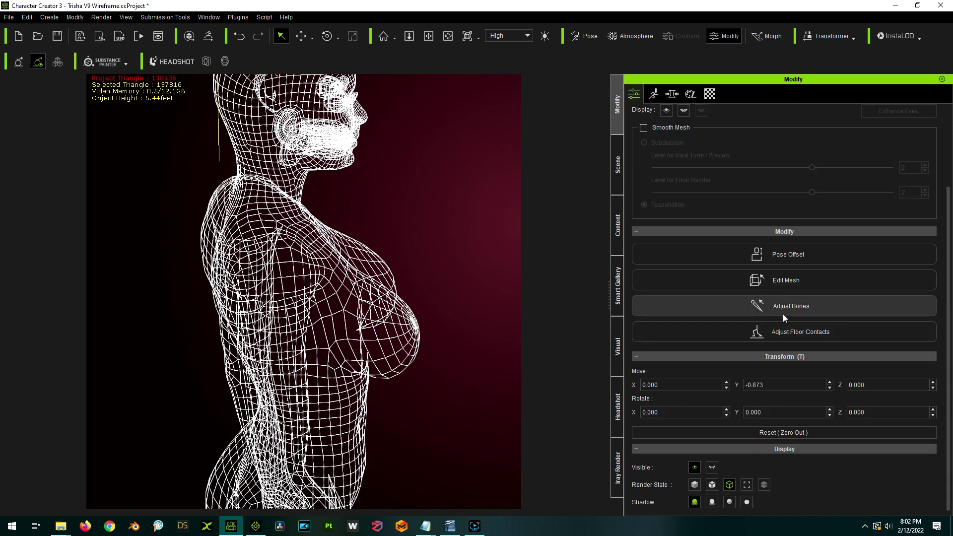
pyautogui.click(811, 307)
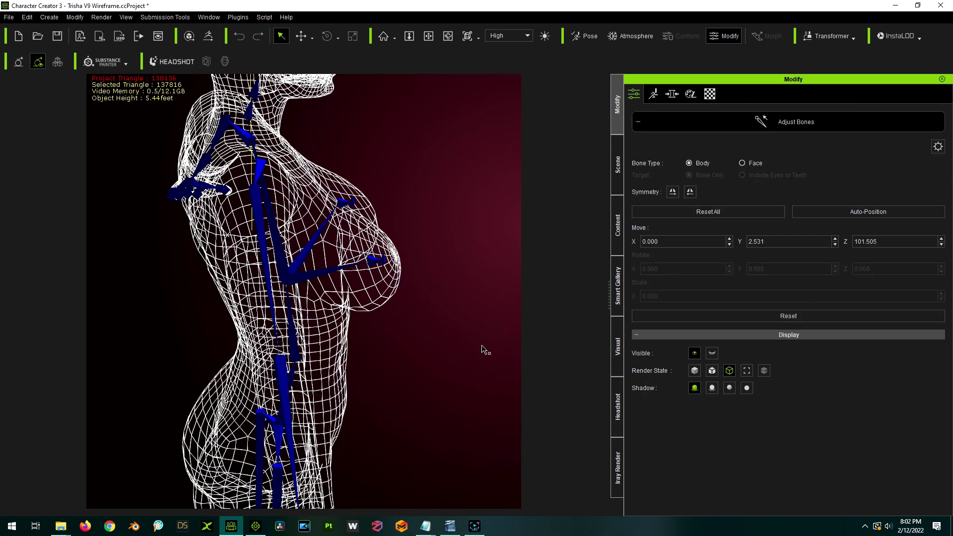
# - Try to move a chest bone forward inside the breast mesh
pyautogui.click(396, 332)
pyautogui.press('w')
pyautogui.moveTo(349, 248); pyautogui.dragTo(383, 264)
pyautogui.press('q')
pyautogui.click(368, 275)
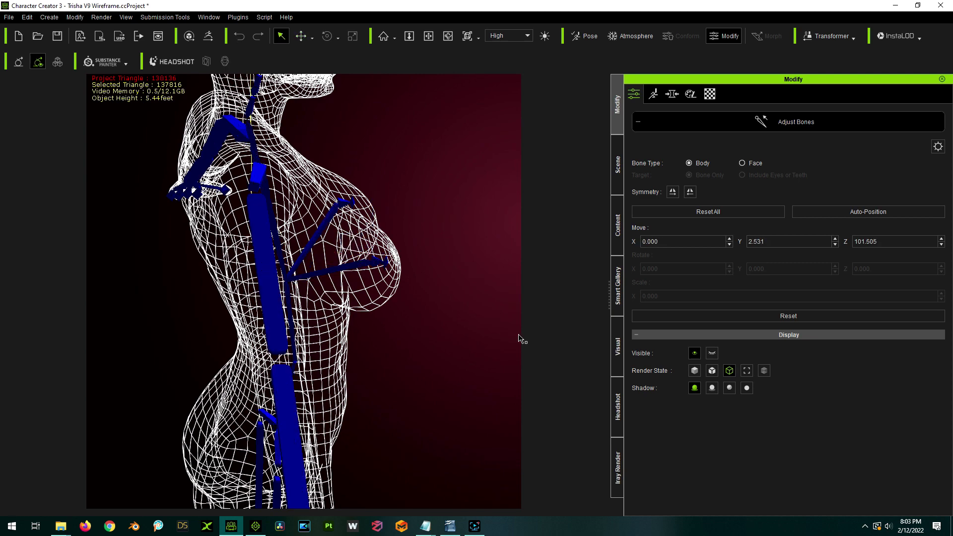
# - Auto-position the avatar's body bones and inspect the chest bones from the side and at an angle
pyautogui.moveTo(462, 360); pyautogui.dragTo(409, 366, button='right')
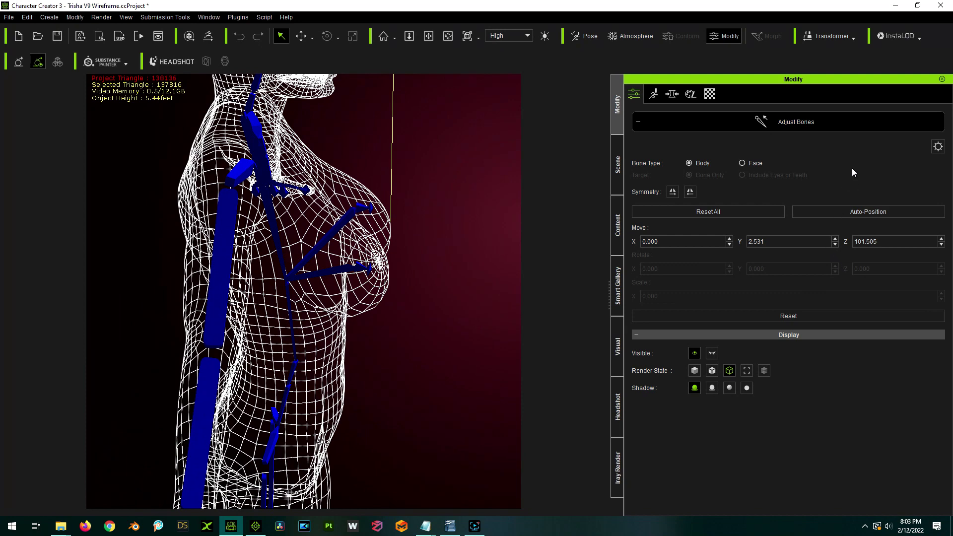
pyautogui.click(852, 213)
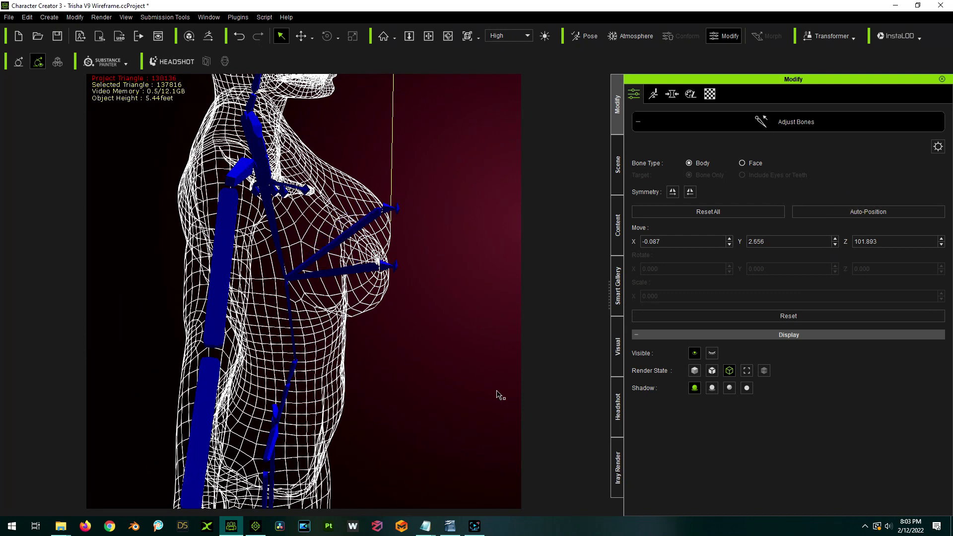
pyautogui.scroll(-5, 428, 225)
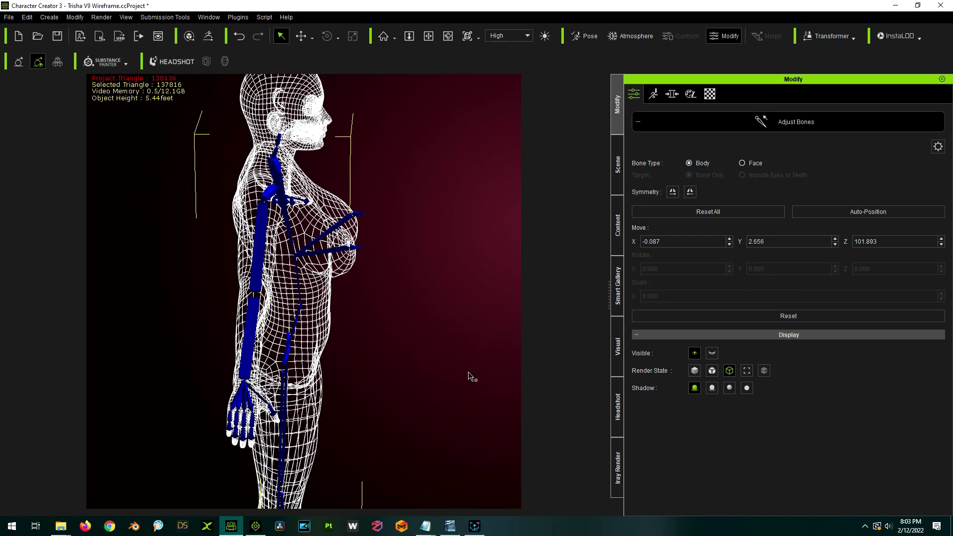
pyautogui.moveTo(397, 412); pyautogui.dragTo(435, 325, button='right')
pyautogui.scroll(4, 345, 173)
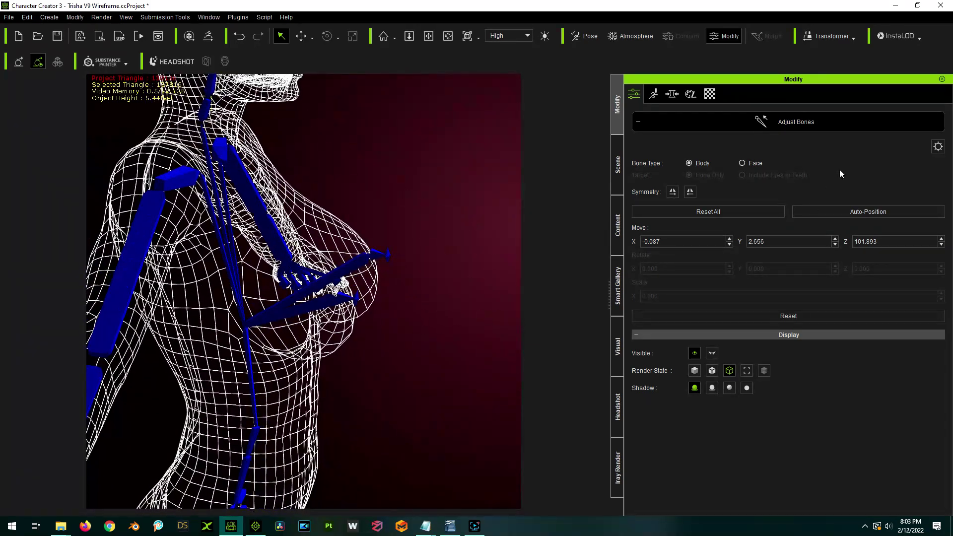
# - Leave Adjust Bones and view the wireframe head and torso from the side
pyautogui.click(803, 124)
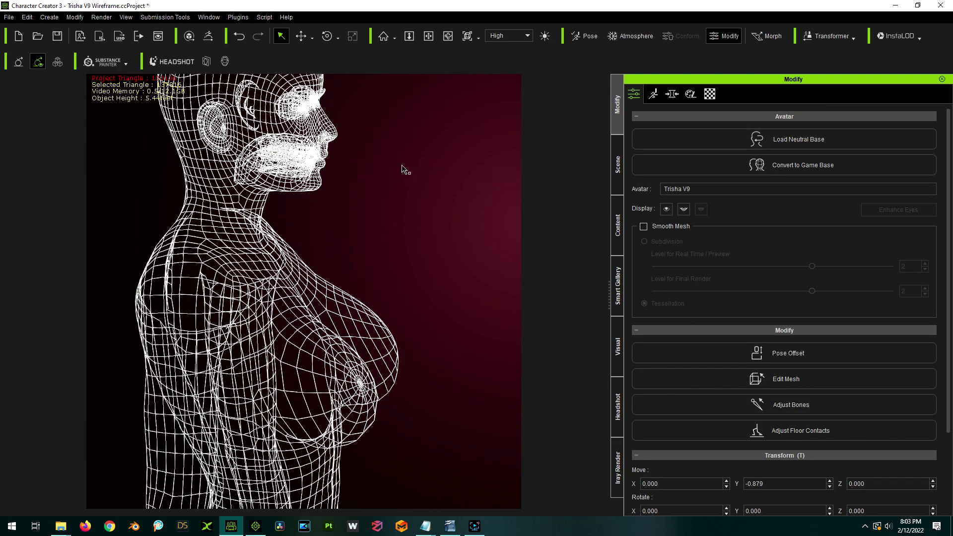
pyautogui.moveTo(496, 344); pyautogui.dragTo(450, 345, button='right')
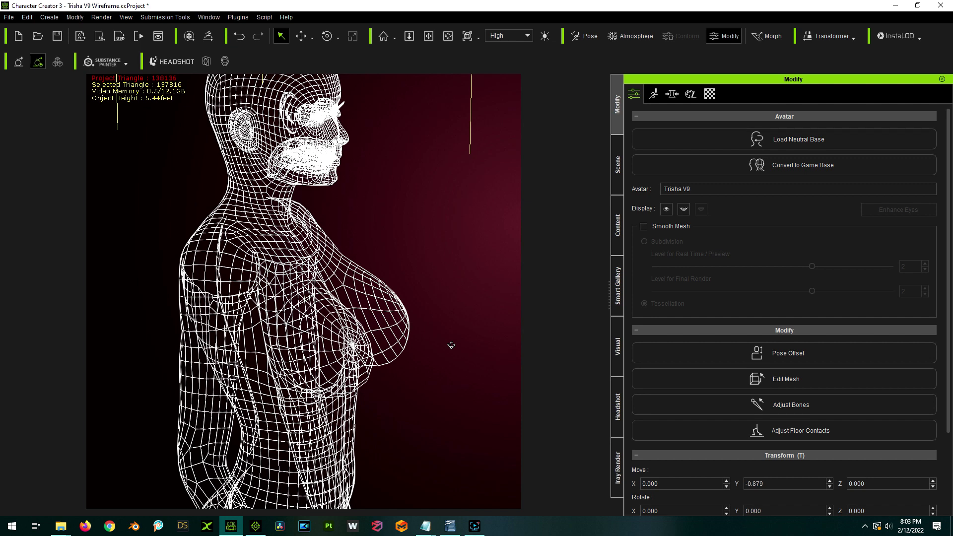
pyautogui.moveTo(459, 369); pyautogui.dragTo(449, 373, button='right')
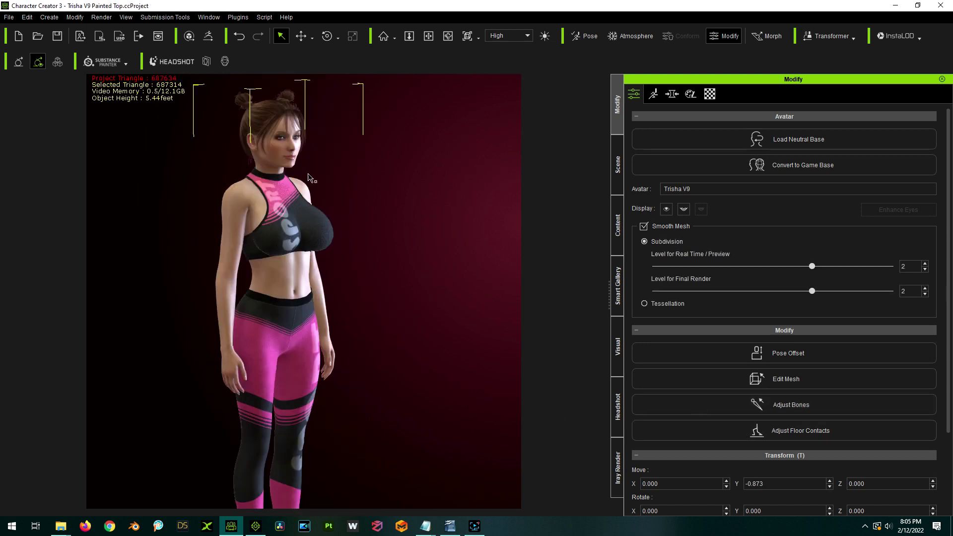
# - Select the avatar's sports top, shirt_F_B, and open its Skin Weights editor
pyautogui.moveTo(247, 145); pyautogui.dragTo(244, 151, button='right')
pyautogui.scroll(4, 241, 151)
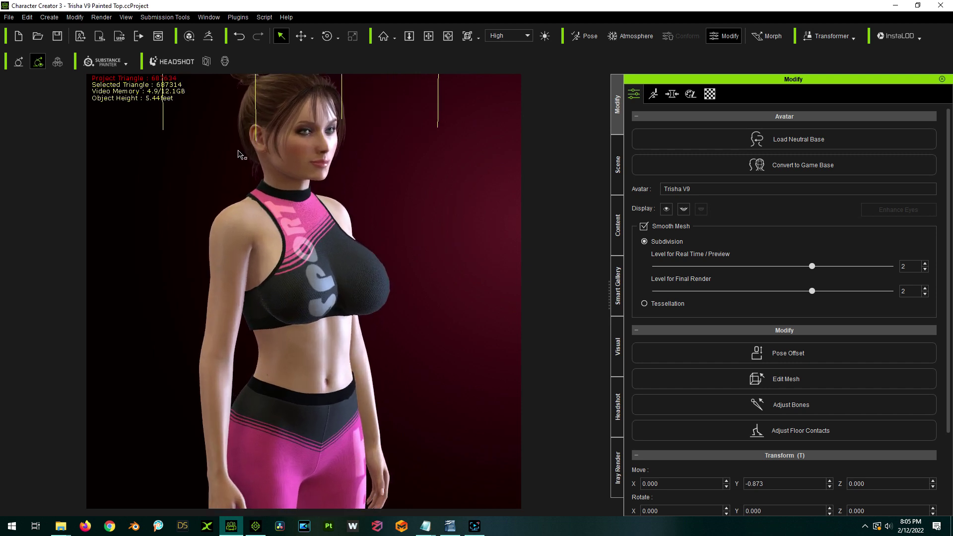
pyautogui.scroll(2, 240, 158)
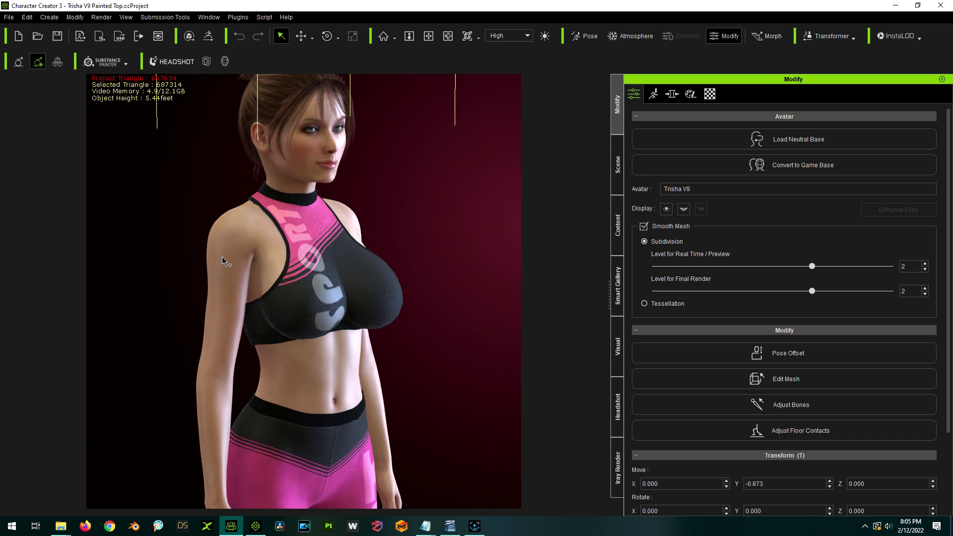
pyautogui.moveTo(223, 258); pyautogui.dragTo(310, 281, button='right')
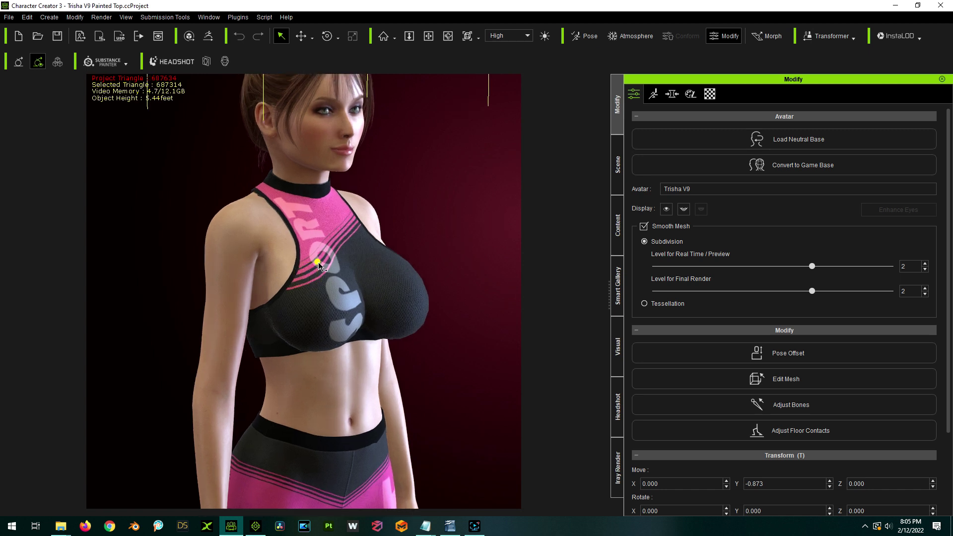
pyautogui.click(317, 264)
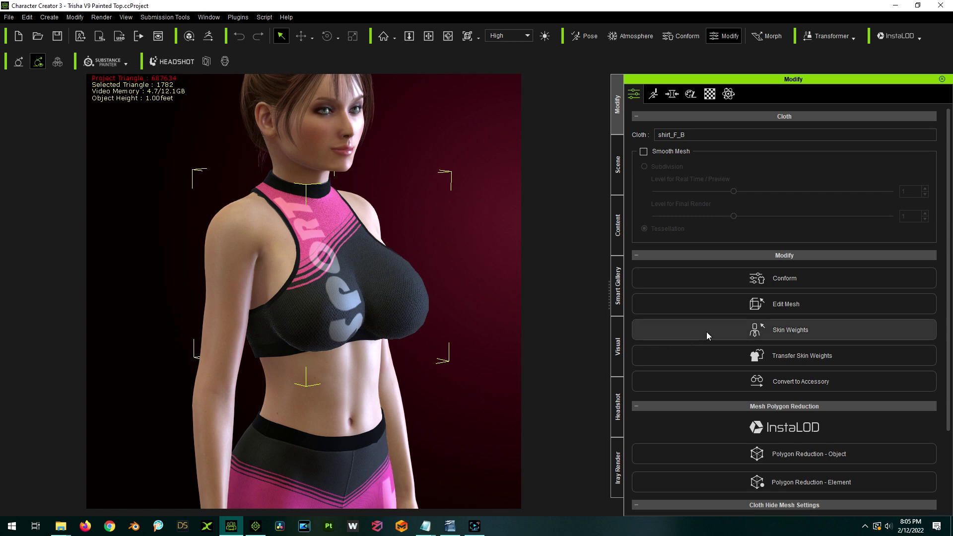
pyautogui.click(793, 329)
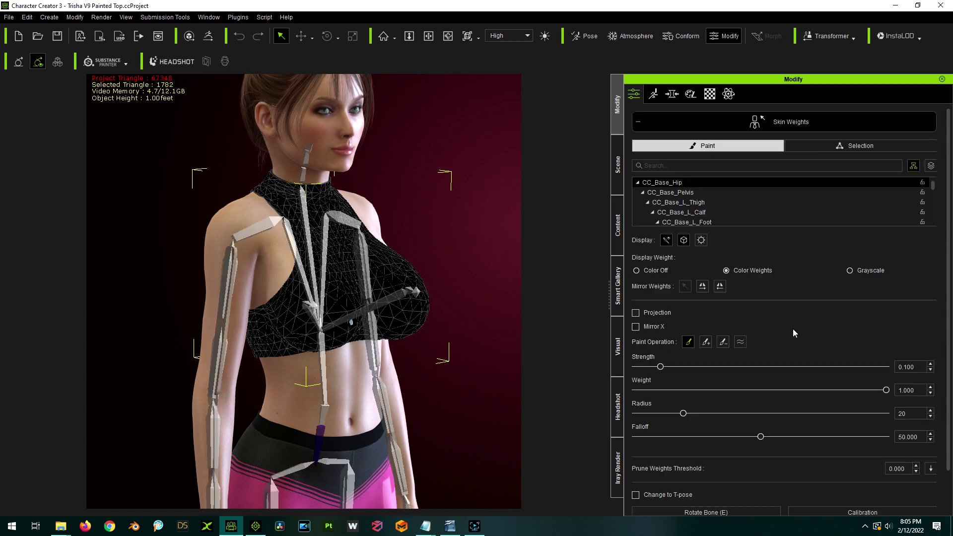
# - Filter the bone list by "rib" and select CC_Base_R_RibsTwist to display its weights on the top
pyautogui.scroll(3, 447, 205)
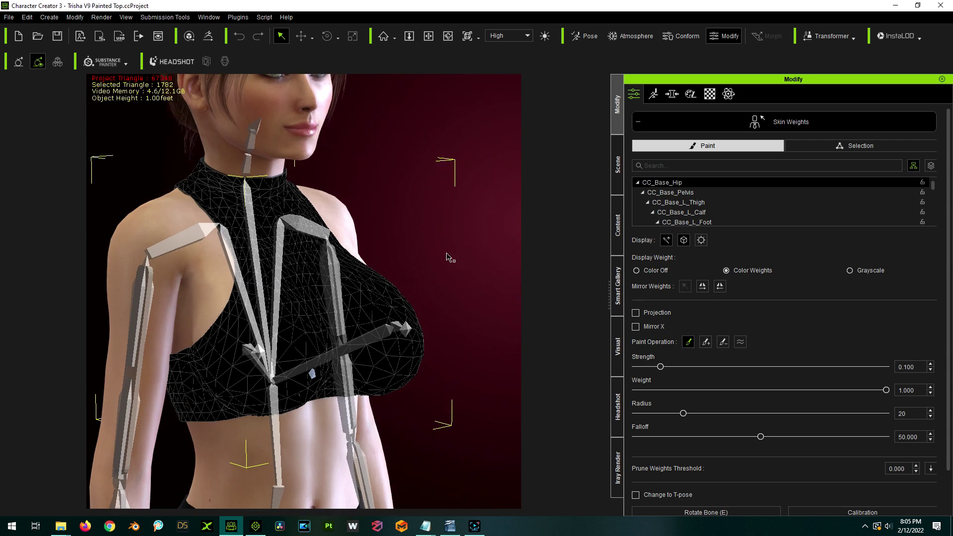
pyautogui.scroll(-2, 435, 184)
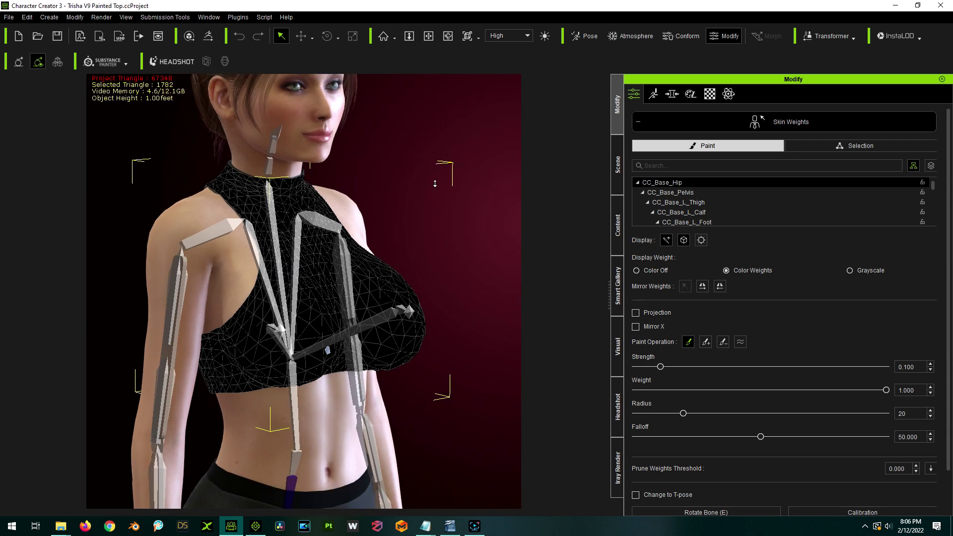
pyautogui.scroll(-1, 435, 184)
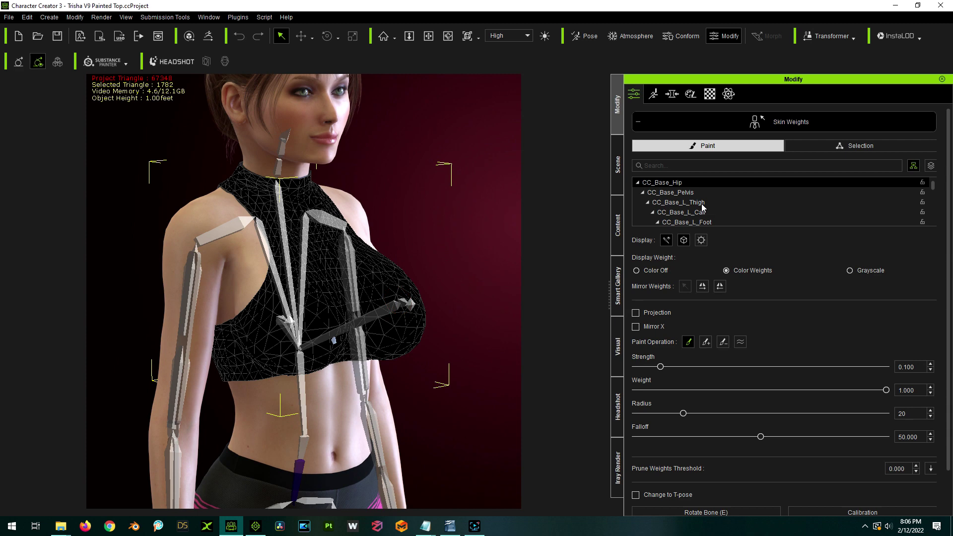
pyautogui.write('rib')
pyautogui.click(681, 191)
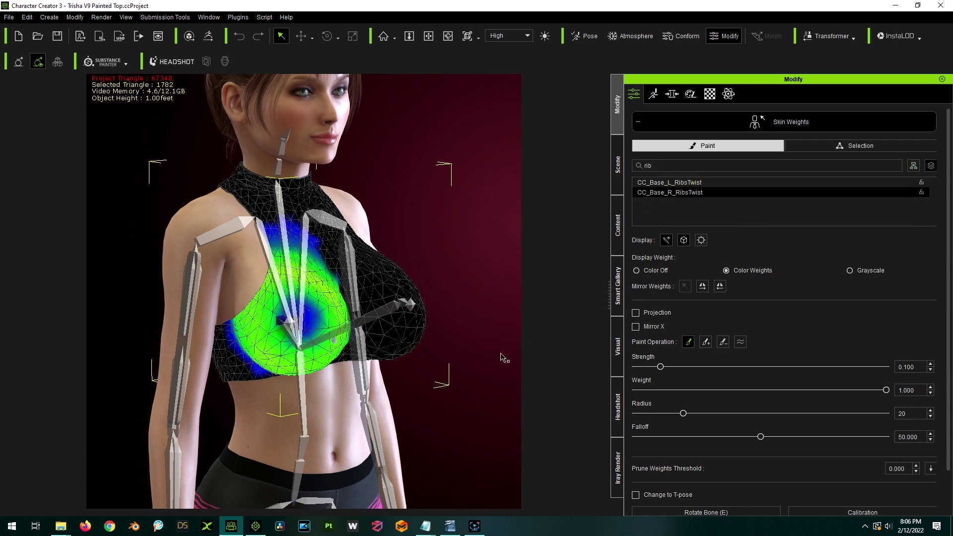
# - Examine the right ribs-twist bone's color weights on the top from the front, the side and close up
pyautogui.moveTo(446, 347); pyautogui.dragTo(650, 288, button='right')
pyautogui.scroll(3, 423, 286)
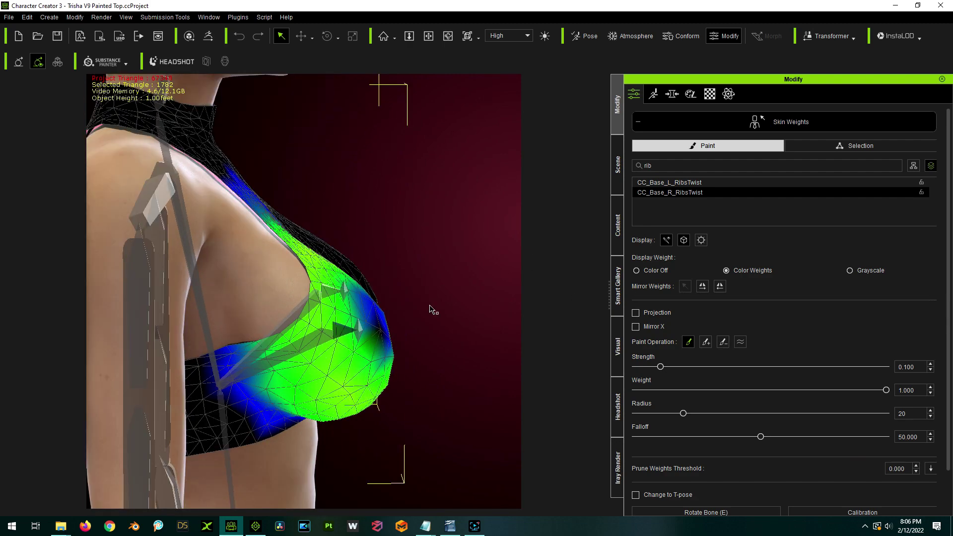
pyautogui.moveTo(482, 350); pyautogui.dragTo(460, 384, button='right')
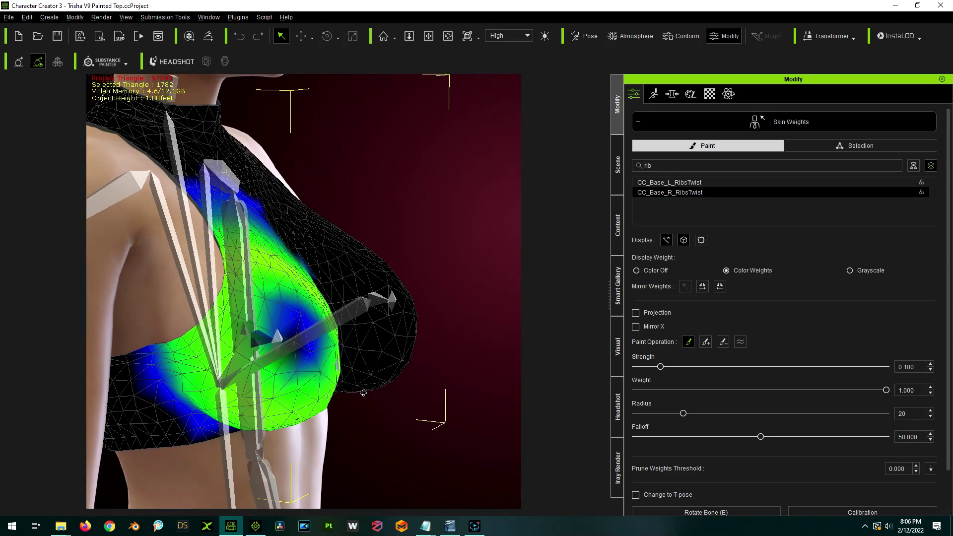
pyautogui.scroll(-5, 352, 397)
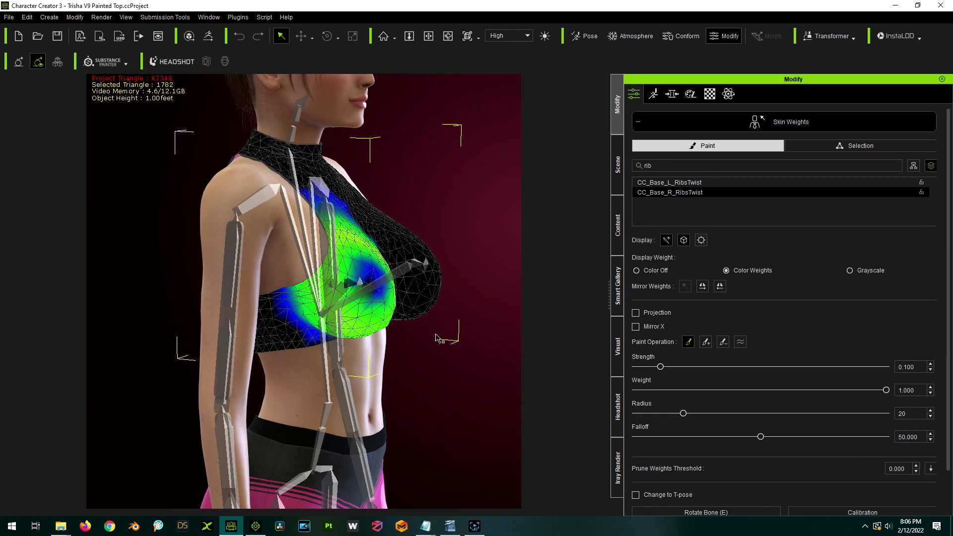
pyautogui.moveTo(455, 350); pyautogui.dragTo(281, 398, button='right')
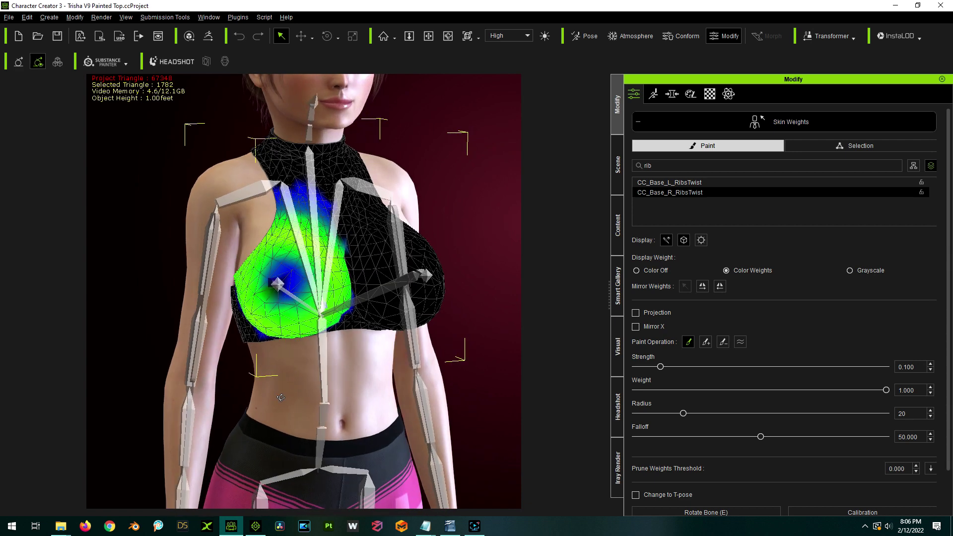
pyautogui.click(306, 188)
pyautogui.moveTo(399, 376); pyautogui.dragTo(566, 347, button='right')
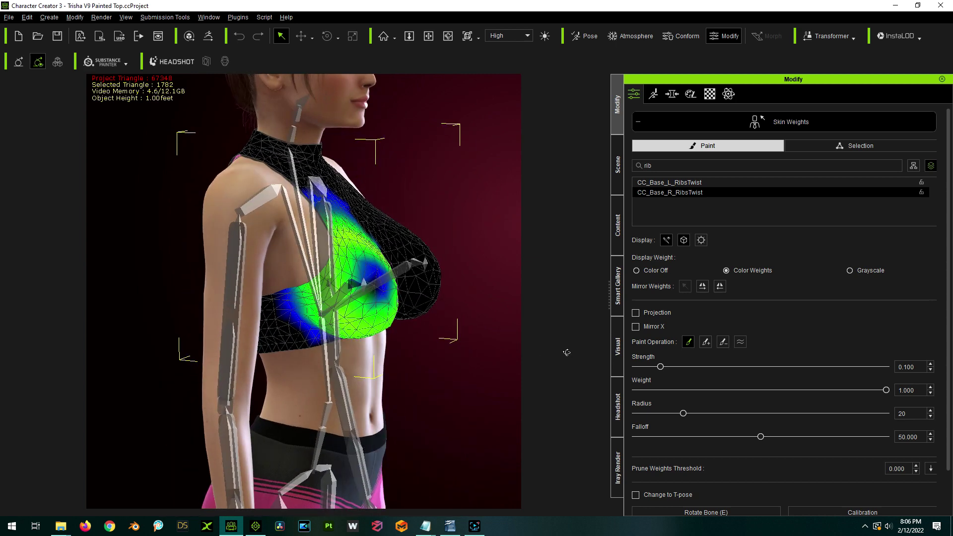
# - Paint CC_Base_R_RibsTwist weights over the top's upper right breast area with the default paint operation and with the adding one
pyautogui.scroll(2, 490, 195)
pyautogui.moveTo(365, 268)
pyautogui.mouseDown()
pyautogui.moveTo(337, 269)
pyautogui.moveTo(345, 284)
pyautogui.moveTo(334, 266)
pyautogui.moveTo(373, 279)
pyautogui.mouseUp()
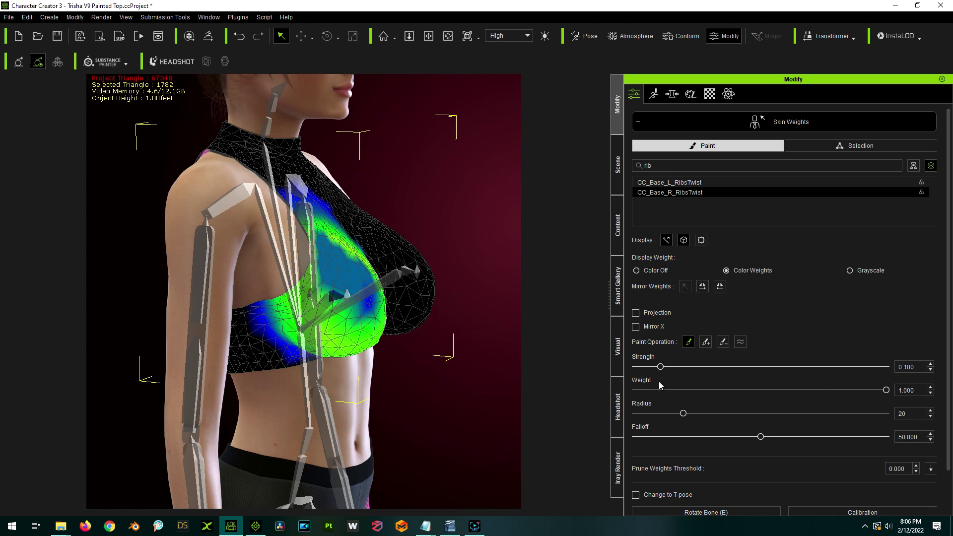
pyautogui.click(705, 341)
pyautogui.moveTo(314, 247)
pyautogui.mouseDown()
pyautogui.moveTo(349, 264)
pyautogui.moveTo(349, 287)
pyautogui.moveTo(347, 258)
pyautogui.moveTo(324, 211)
pyautogui.mouseUp()
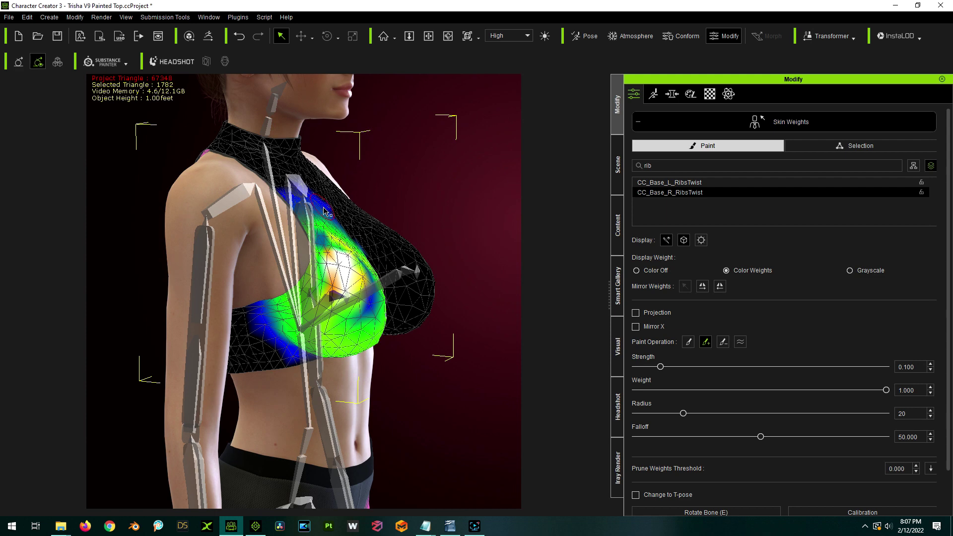
pyautogui.moveTo(324, 211); pyautogui.dragTo(316, 215, button='right')
pyautogui.moveTo(393, 326)
pyautogui.mouseDown(button='right')
pyautogui.moveTo(377, 325)
pyautogui.moveTo(397, 327)
pyautogui.mouseUp(button='right')
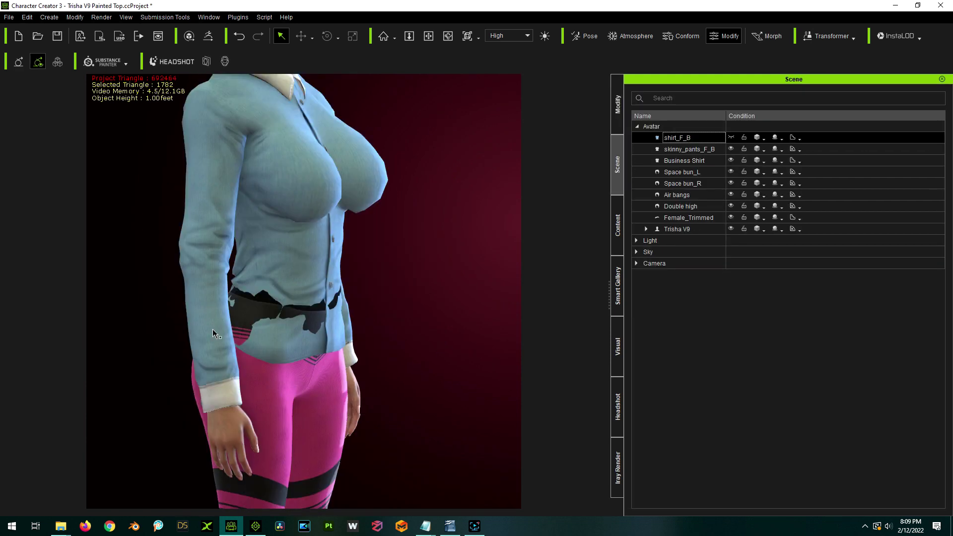
# - Select the avatar's Business Shirt and open its Skin Weights editor
pyautogui.click(202, 285)
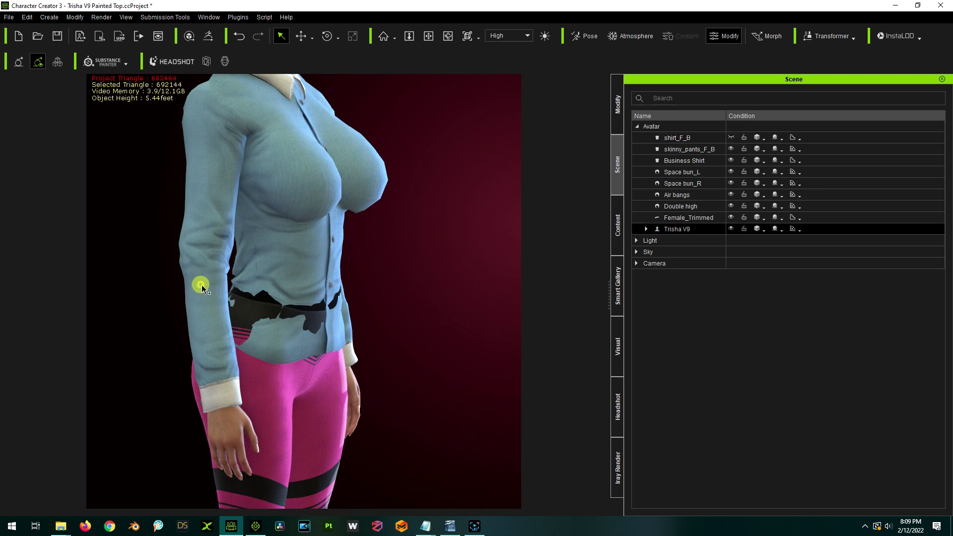
pyautogui.click(202, 285)
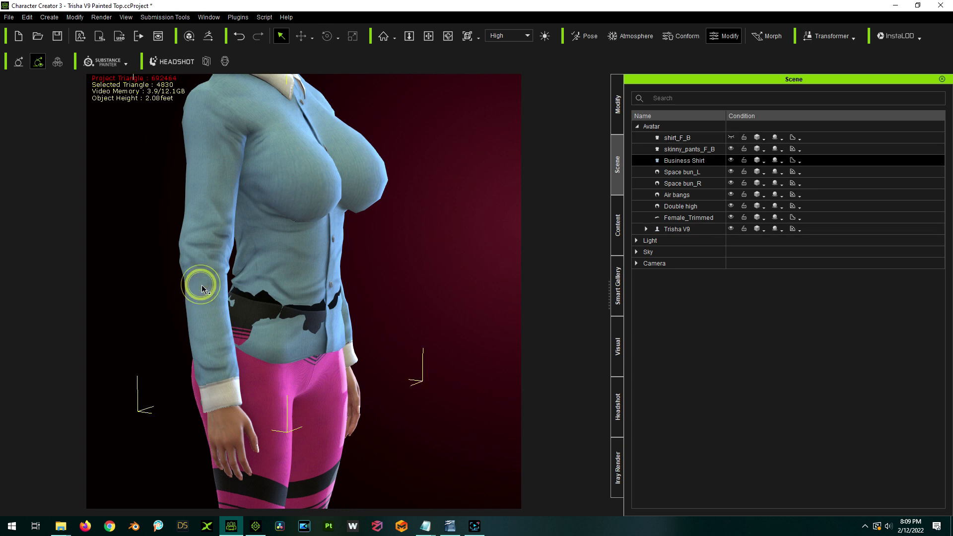
pyautogui.click(619, 101)
pyautogui.click(782, 331)
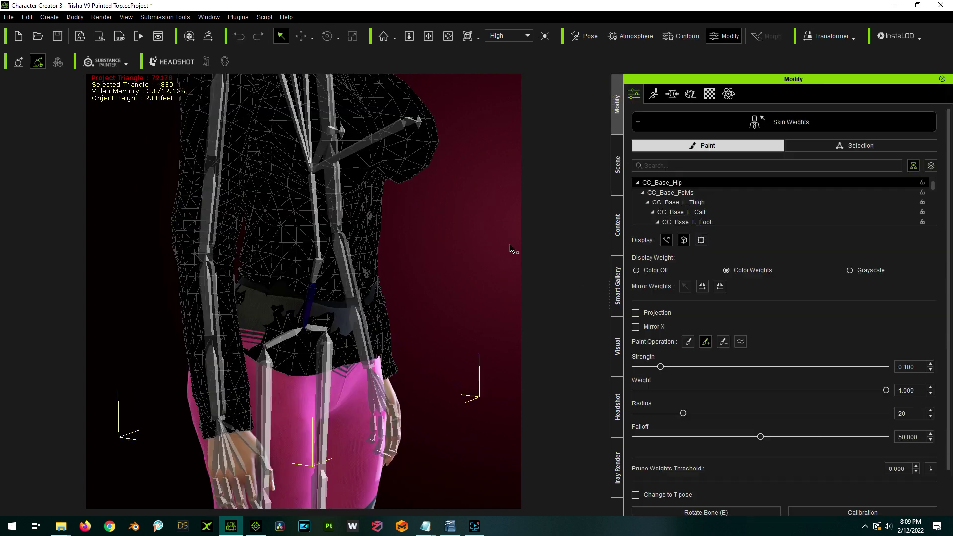
# - Compare the shirt sleeve's color weights for CC_Base_R_ForearmTwist01 and CC_Base_R_ForearmTwist02, ending with CC_Base_R_ForearmTwist01 selected
pyautogui.scroll(-4, 733, 195)
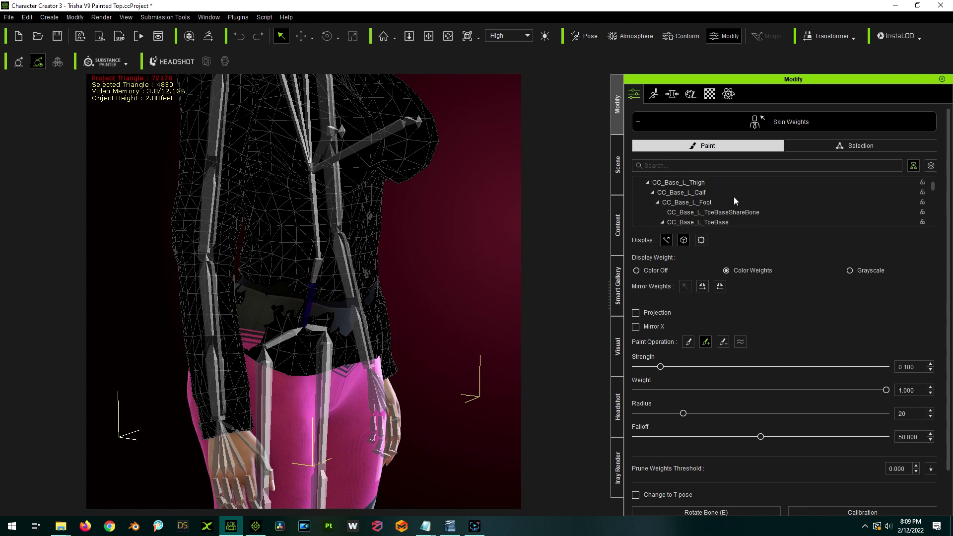
pyautogui.scroll(-10, 733, 195)
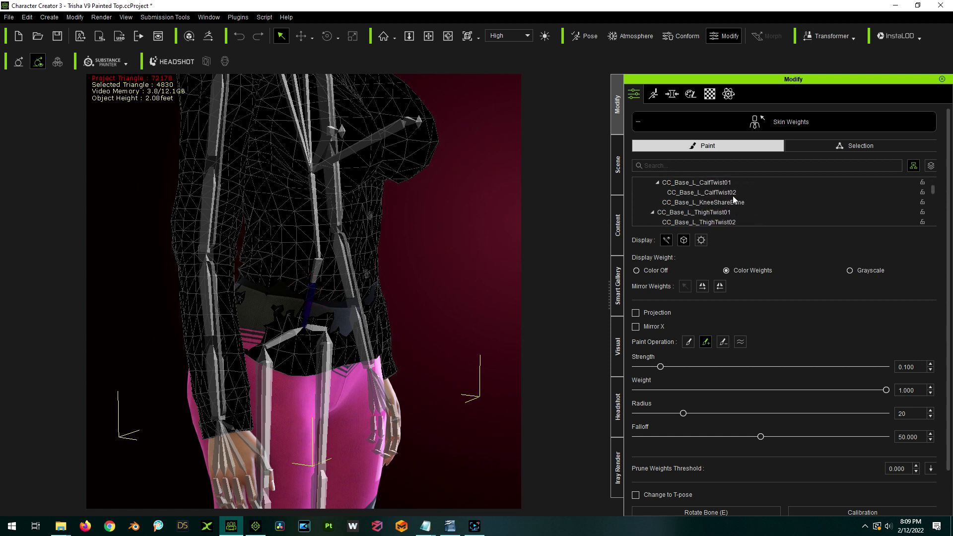
pyautogui.click(727, 220)
pyautogui.scroll(-3, 725, 214)
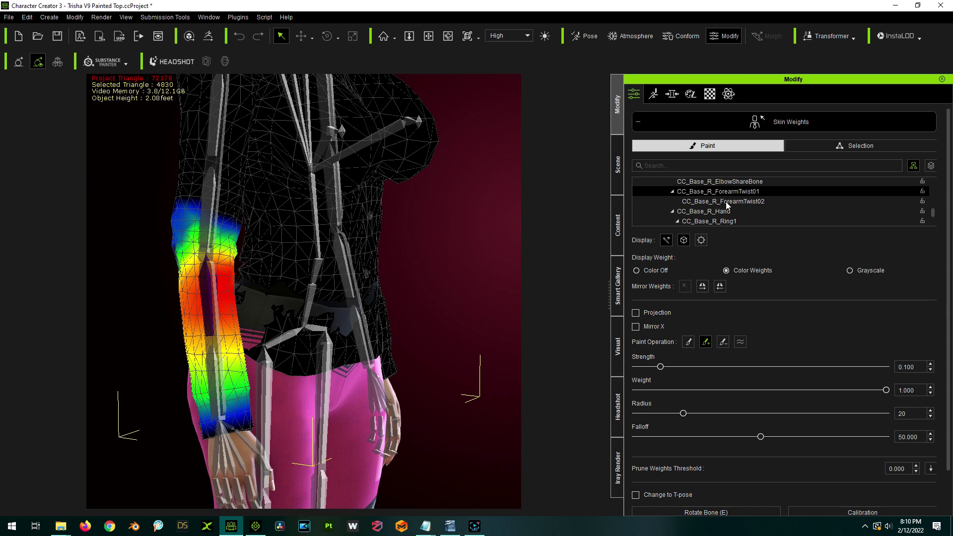
pyautogui.click(726, 202)
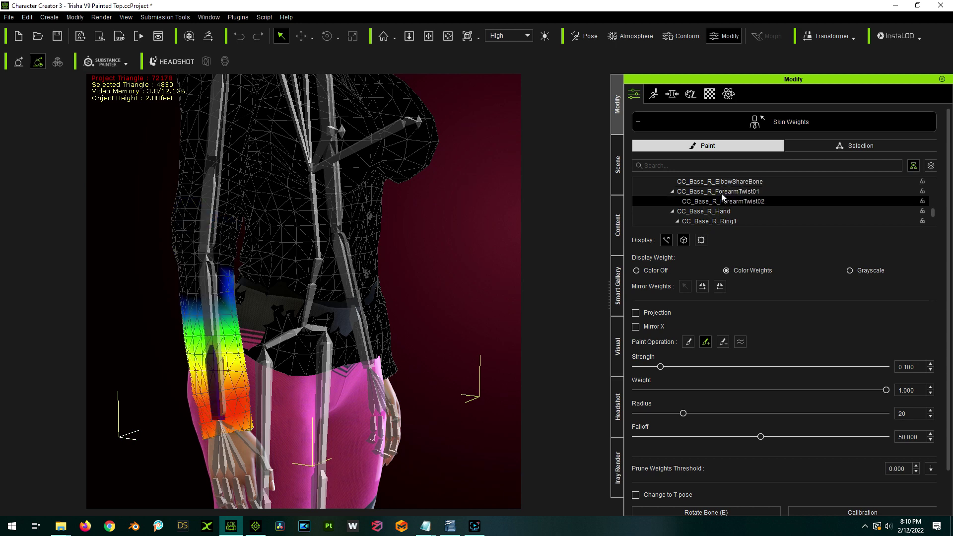
pyautogui.click(722, 193)
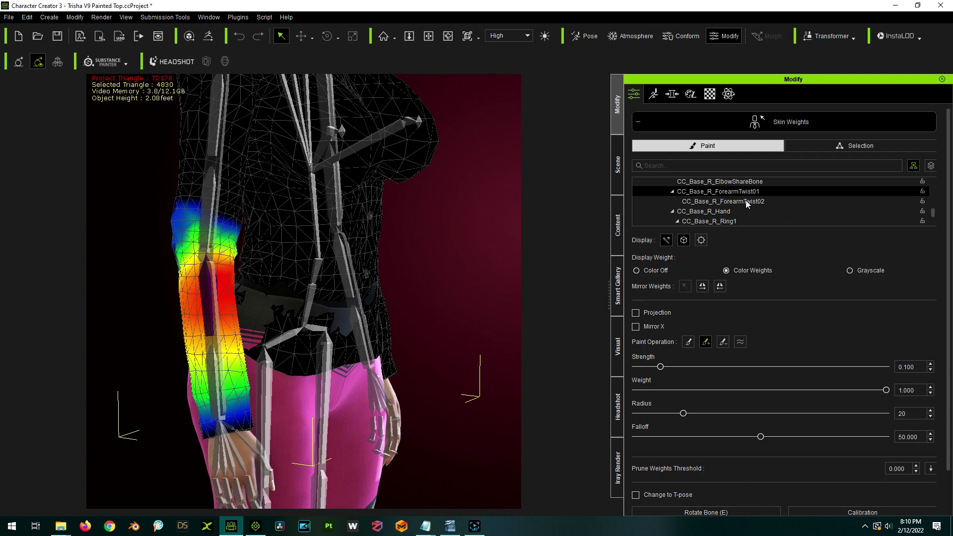
# - Examine the right forearm-twist bone's weight gradient around the sleeve's elbow and wrist from several angles
pyautogui.moveTo(96, 320)
pyautogui.mouseDown(button='right')
pyautogui.moveTo(379, 275)
pyautogui.moveTo(163, 347)
pyautogui.mouseUp(button='right')
pyautogui.scroll(3, 163, 360)
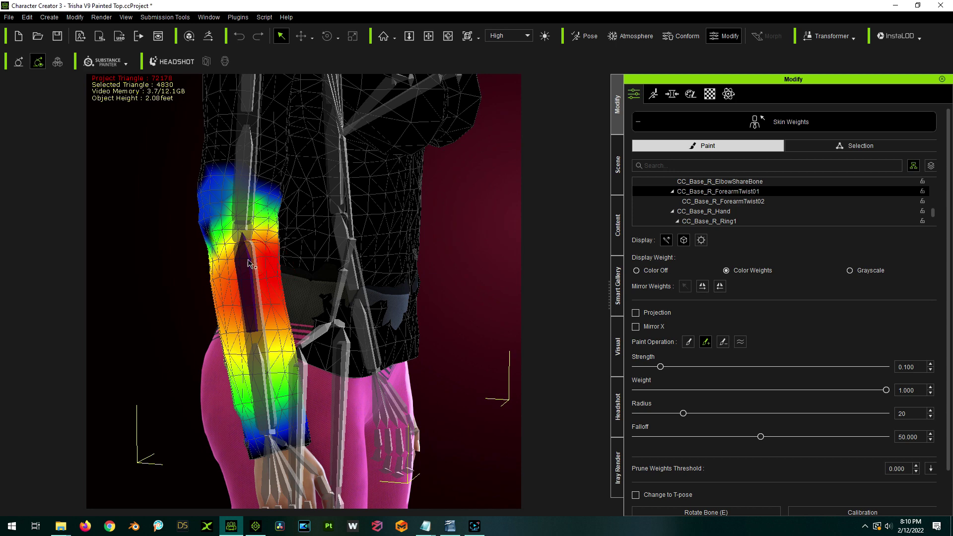
pyautogui.moveTo(256, 277); pyautogui.dragTo(169, 323, button='right')
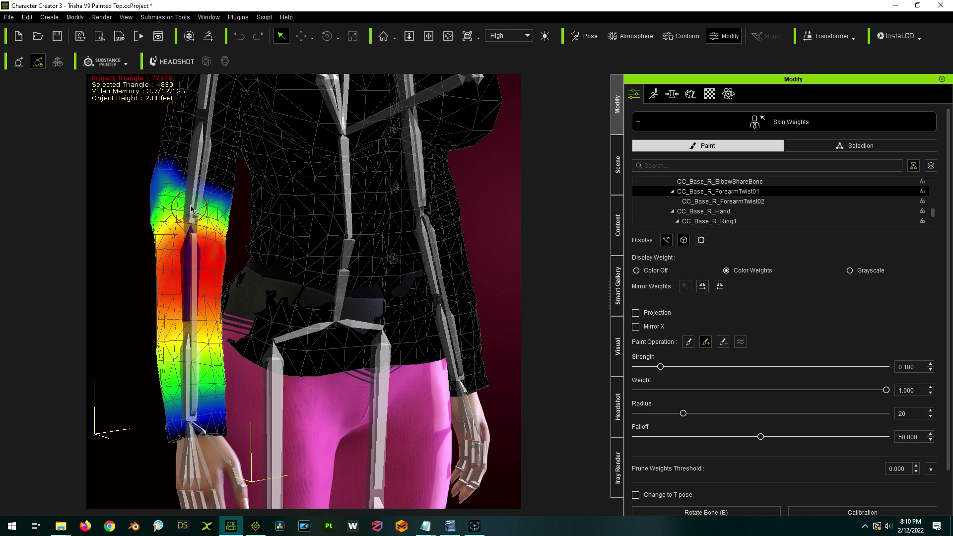
pyautogui.moveTo(166, 273); pyautogui.dragTo(264, 320, button='right')
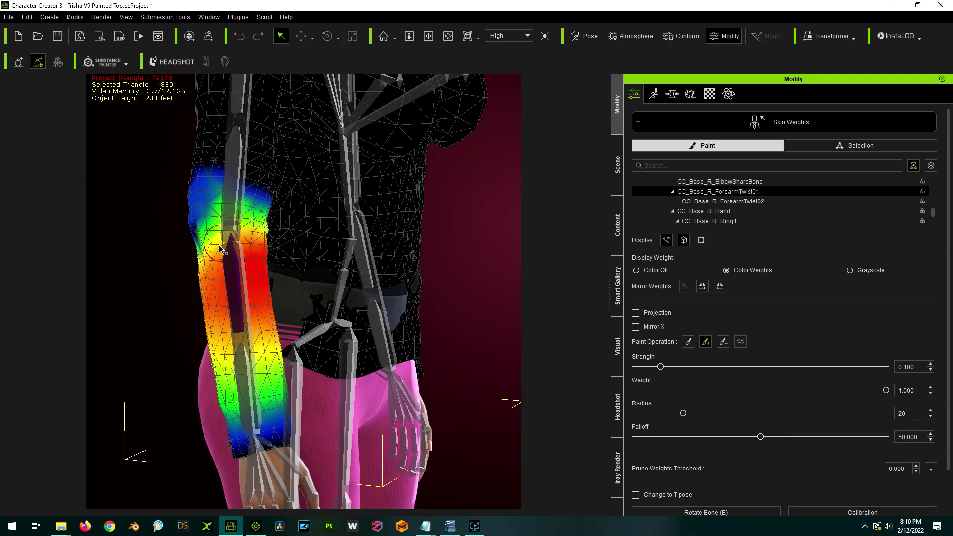
pyautogui.moveTo(259, 248); pyautogui.dragTo(278, 258, button='right')
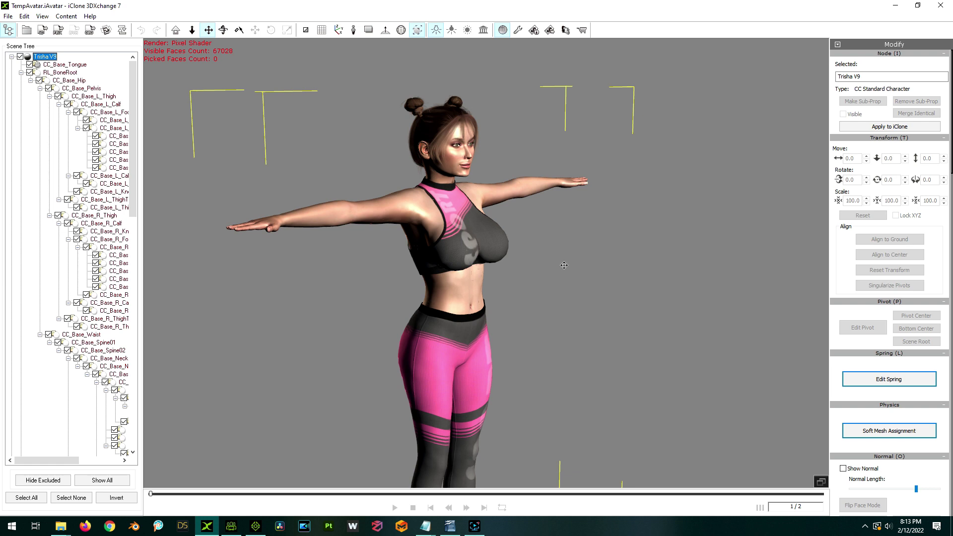
# - Switch to iClone 3DXchange and open the avatar's spring editor
pyautogui.moveTo(556, 287); pyautogui.dragTo(609, 281, button='right')
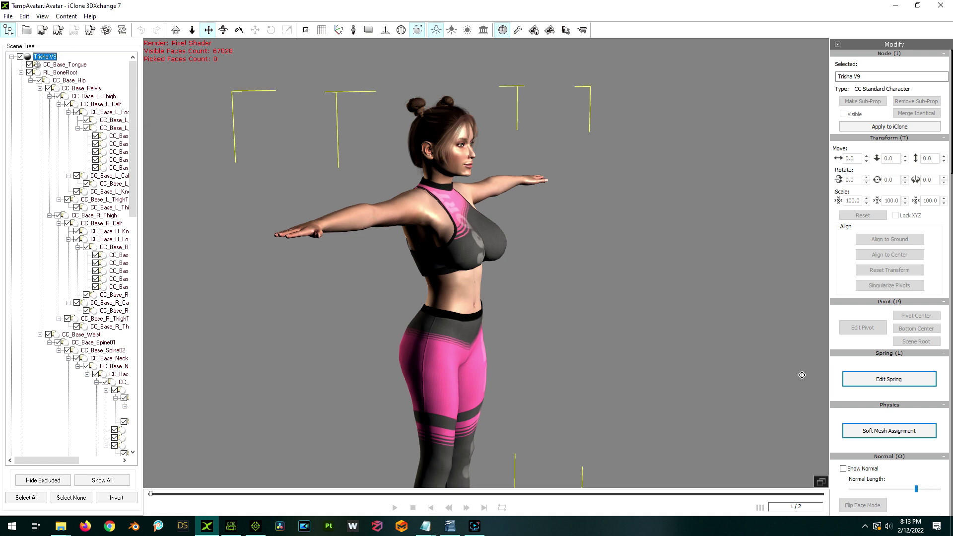
pyautogui.click(885, 379)
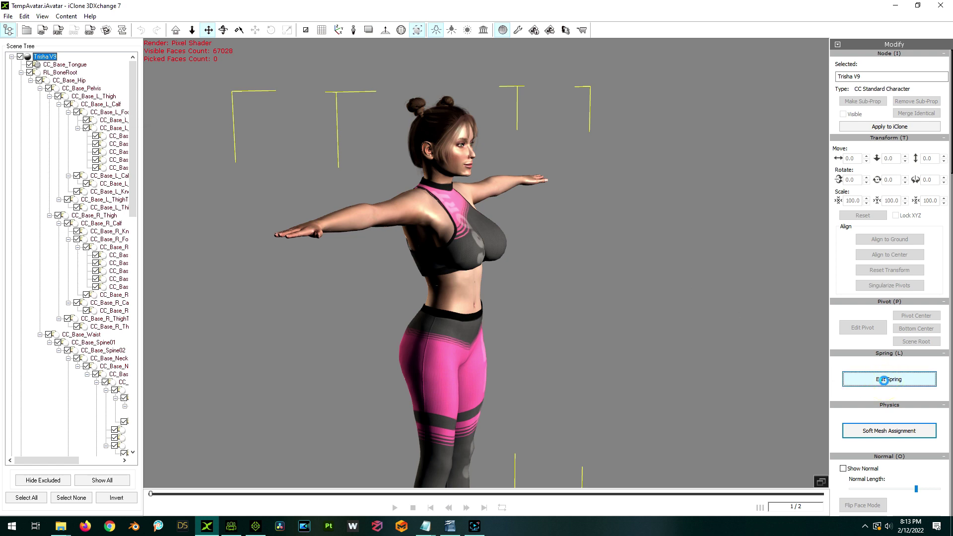
# - Switch to iClone and review the avatar's available springs in its Spring settings, leaving CC_Base_Spine02 selected
pyautogui.click(255, 528)
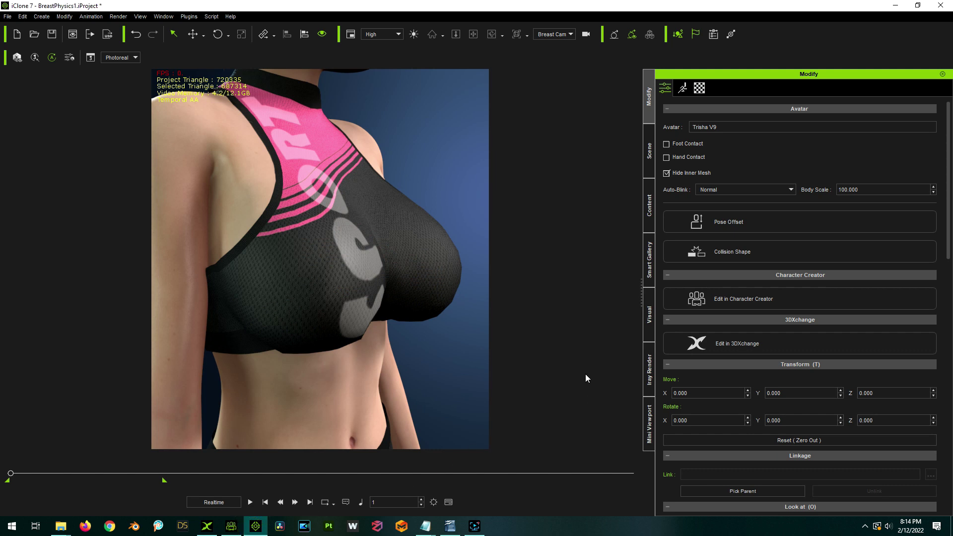
pyautogui.click(301, 407)
pyautogui.scroll(-1, 795, 363)
pyautogui.scroll(-10, 798, 368)
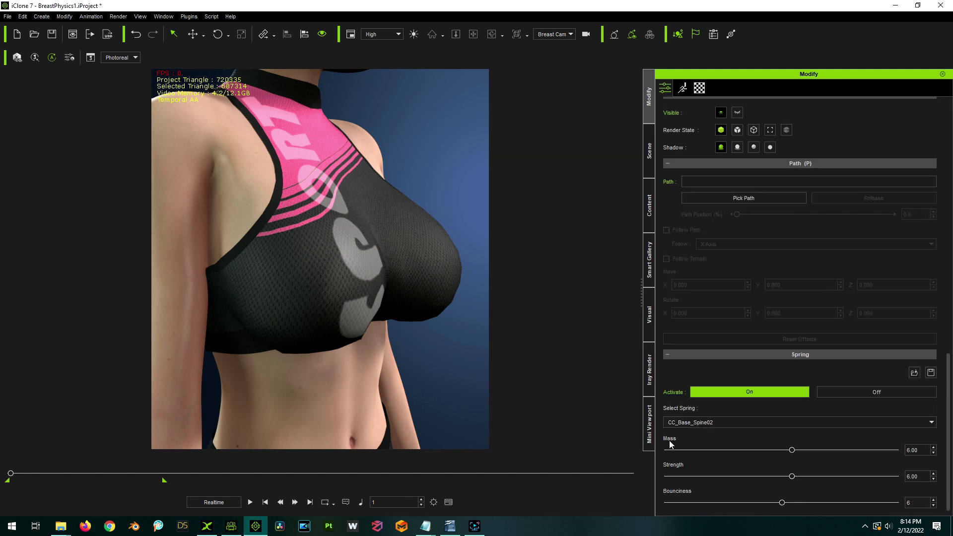
pyautogui.click(683, 422)
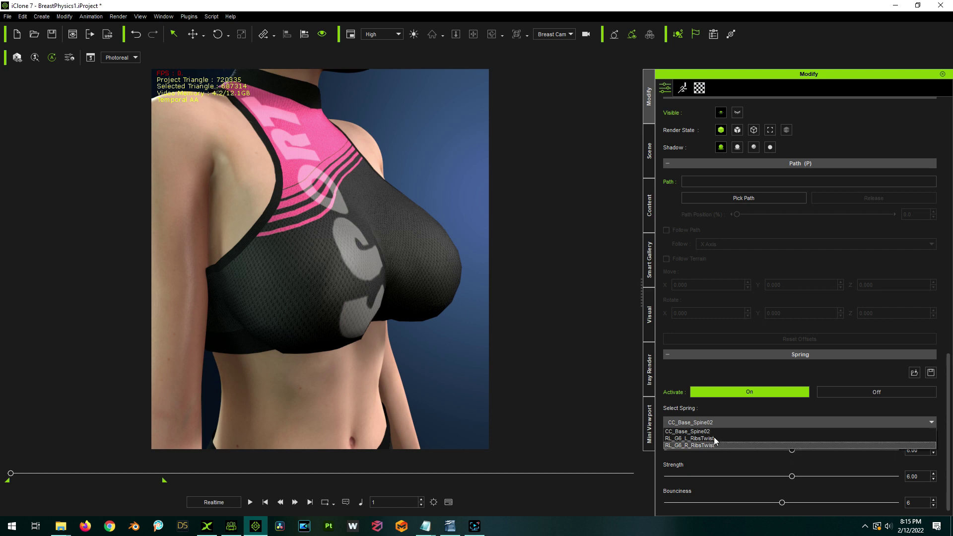
pyautogui.click(690, 425)
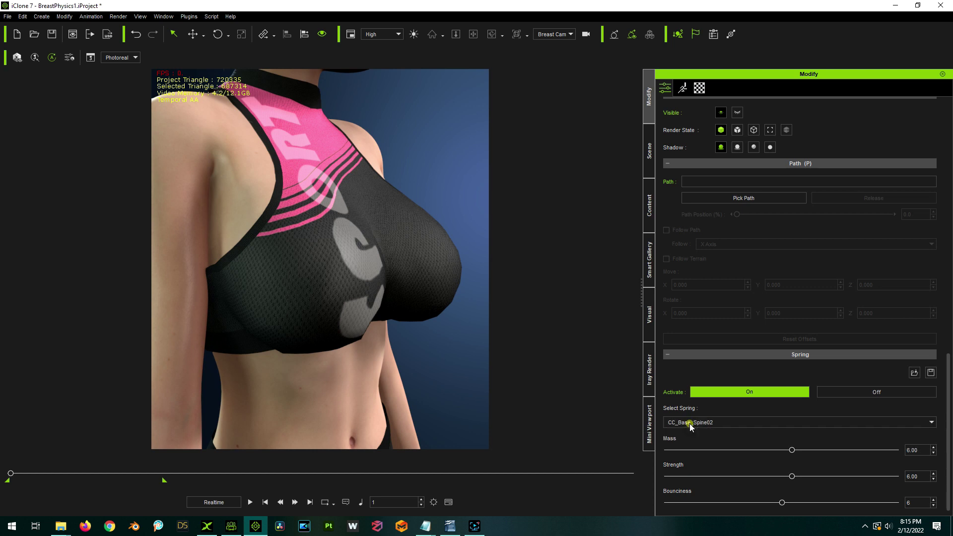
# - Select the CC_Base_L_RibsTwist node in 3DXchange, and compare it with the avatar's selectable springs in iClone
pyautogui.click(209, 530)
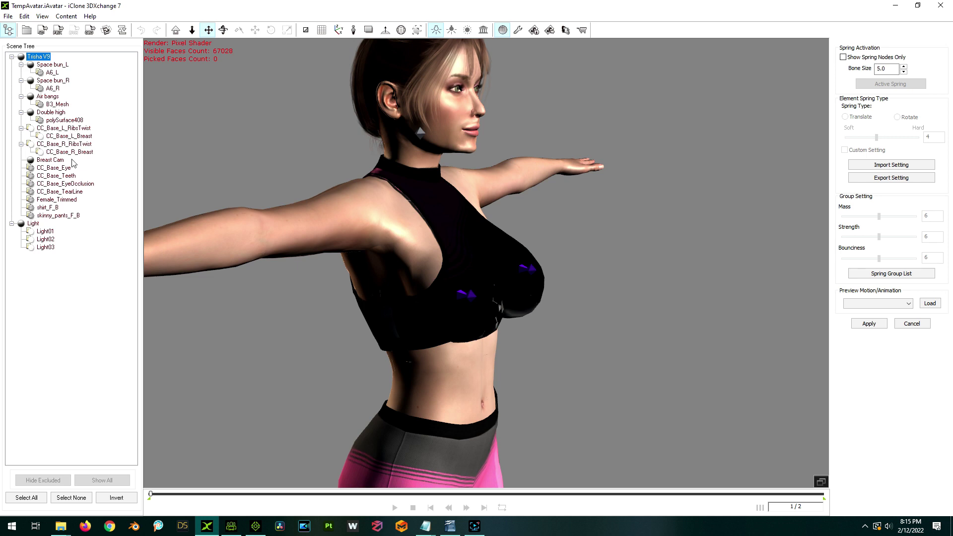
pyautogui.click(52, 129)
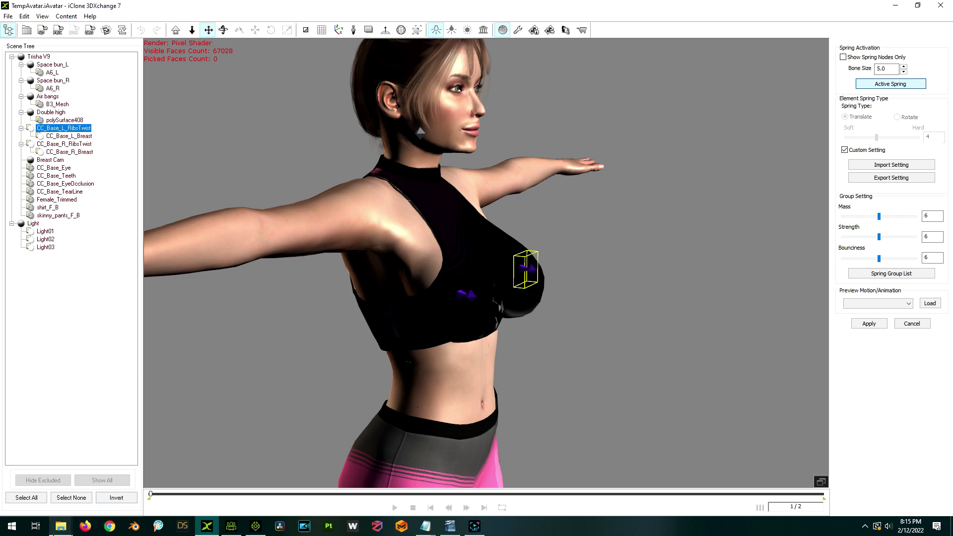
pyautogui.moveTo(205, 532)
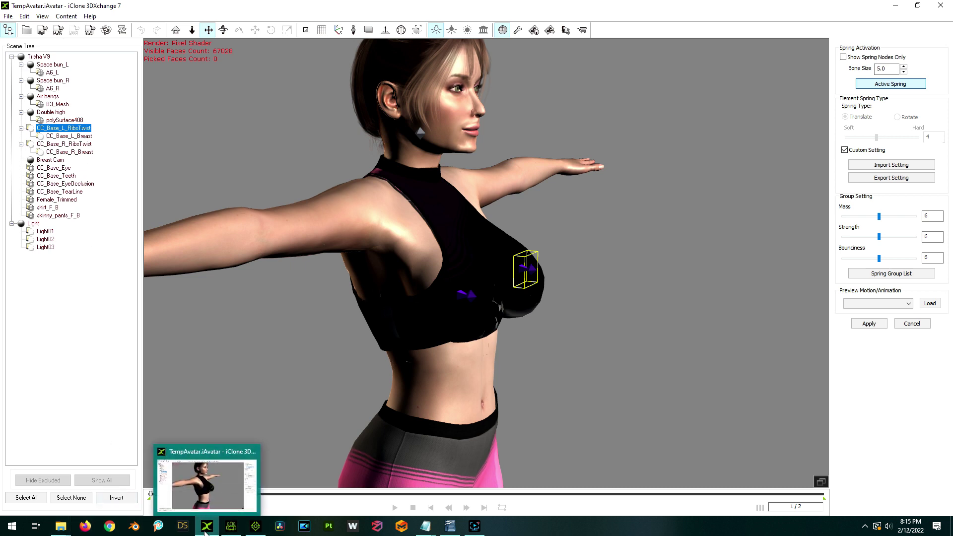
pyautogui.click(255, 527)
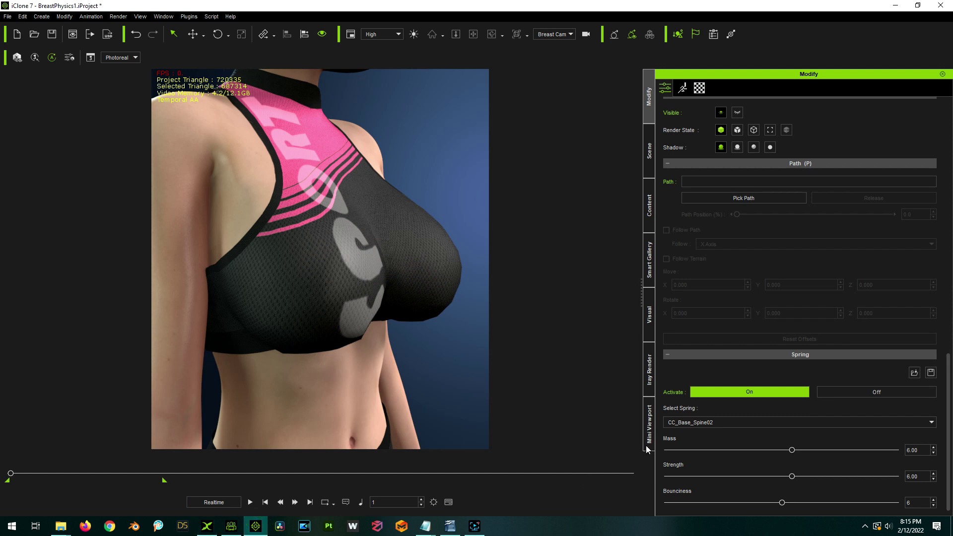
pyautogui.click(671, 423)
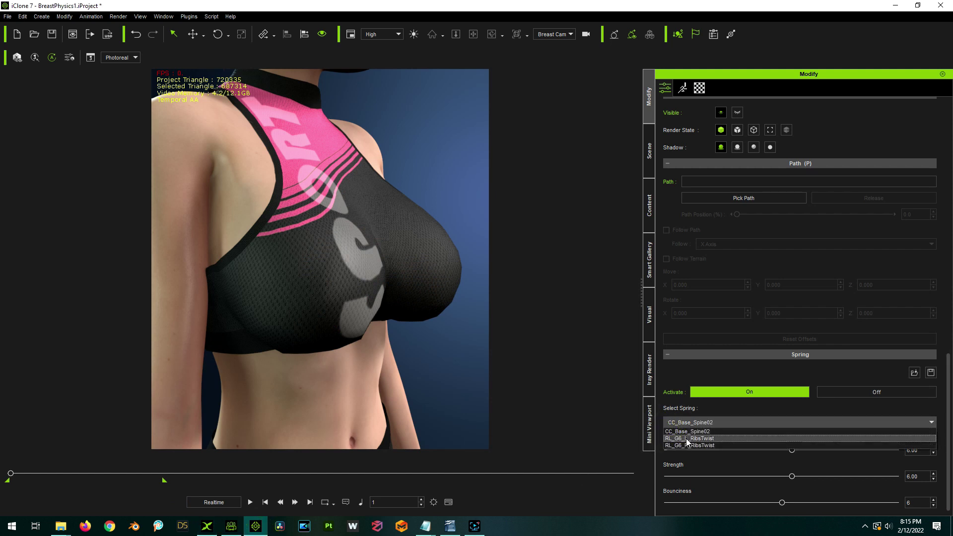
pyautogui.click(704, 419)
# - Recheck the ribs-twist nodes in 3DXchange against iClone's spring choices, keeping CC_Base_Spine02 selected
pyautogui.click(207, 527)
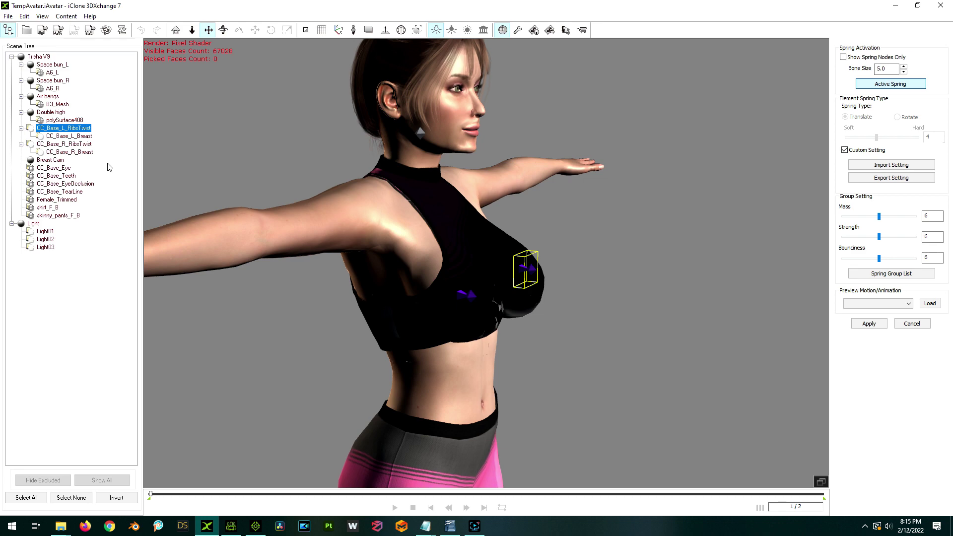
pyautogui.click(207, 527)
pyautogui.click(207, 529)
pyautogui.click(256, 527)
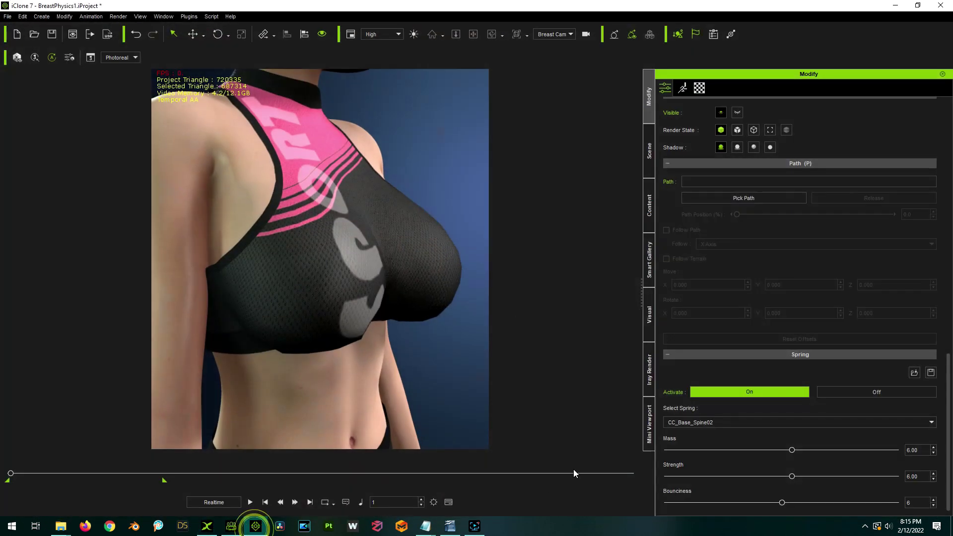
pyautogui.click(699, 423)
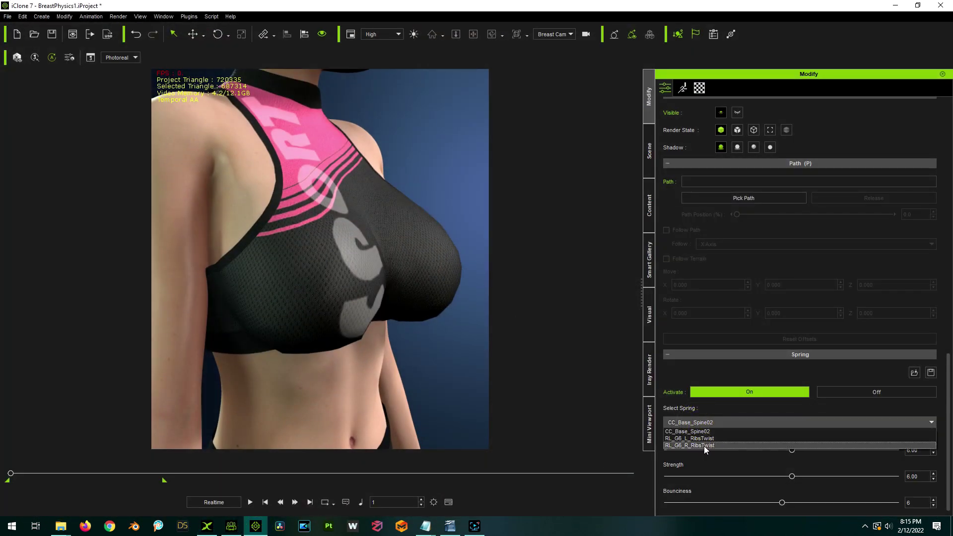
pyautogui.click(718, 410)
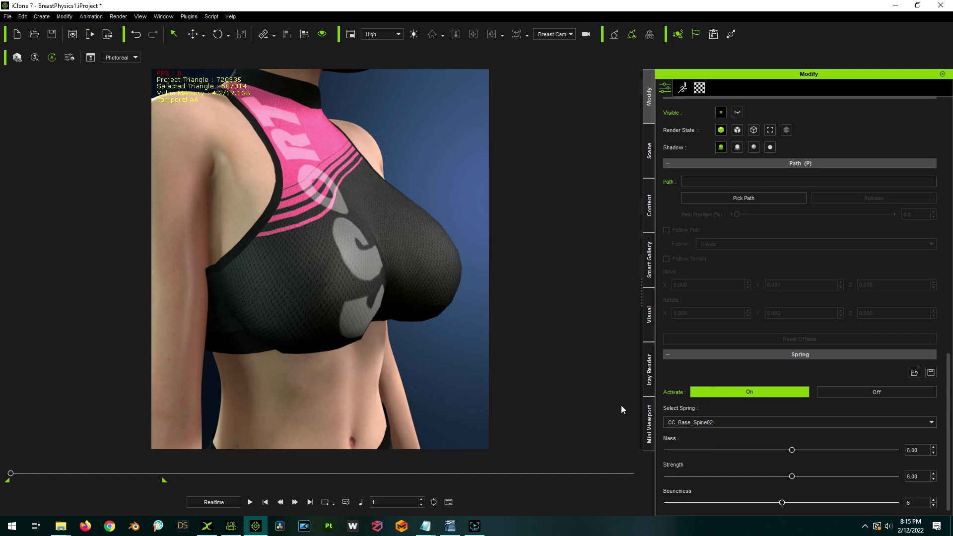
# - Open the Spring Group List in 3DXchange for the avatar object and place it beside the character
pyautogui.click(206, 527)
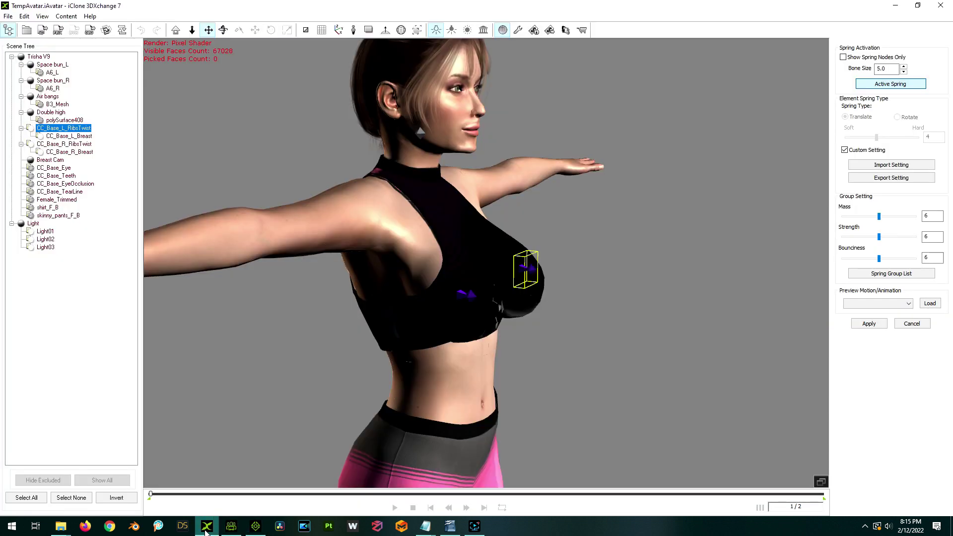
pyautogui.click(885, 274)
pyautogui.click(457, 183)
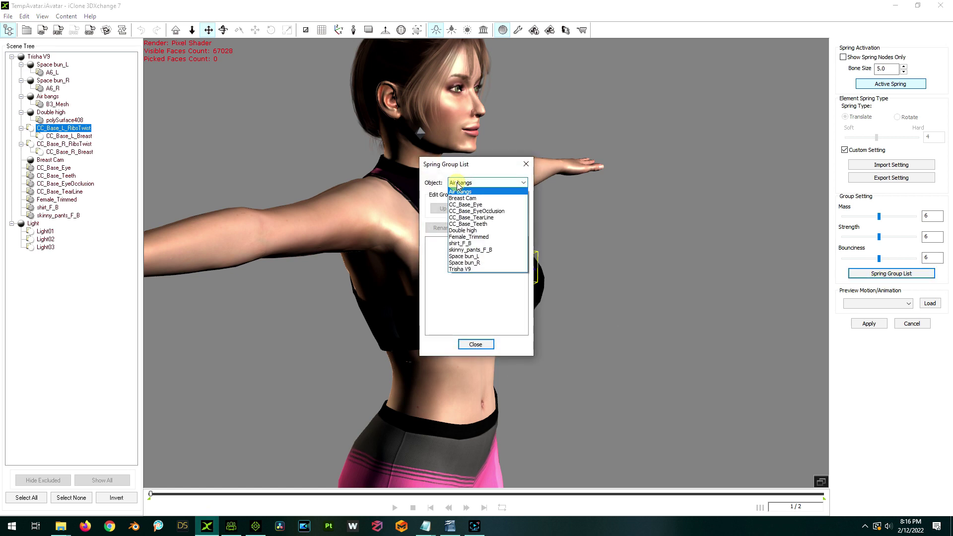
pyautogui.click(469, 274)
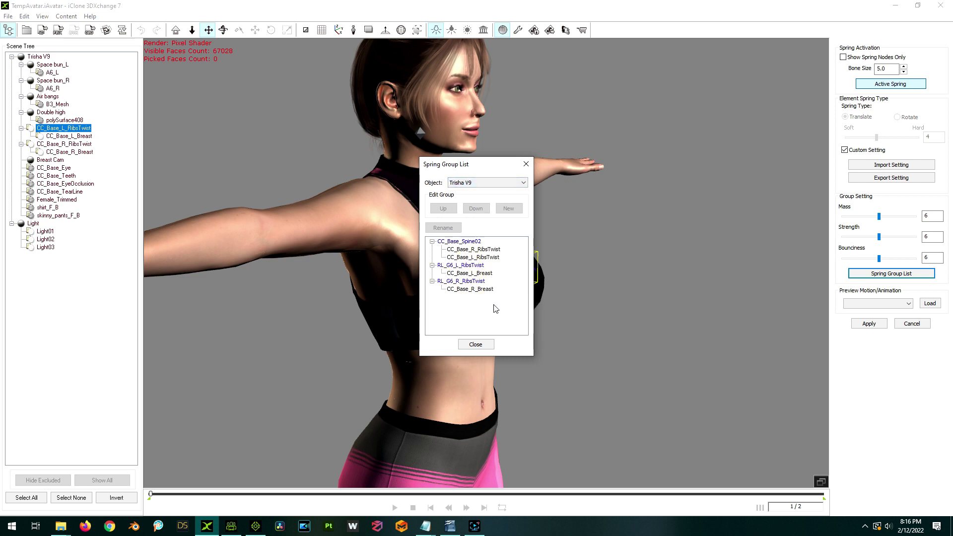
pyautogui.moveTo(456, 163); pyautogui.dragTo(654, 126)
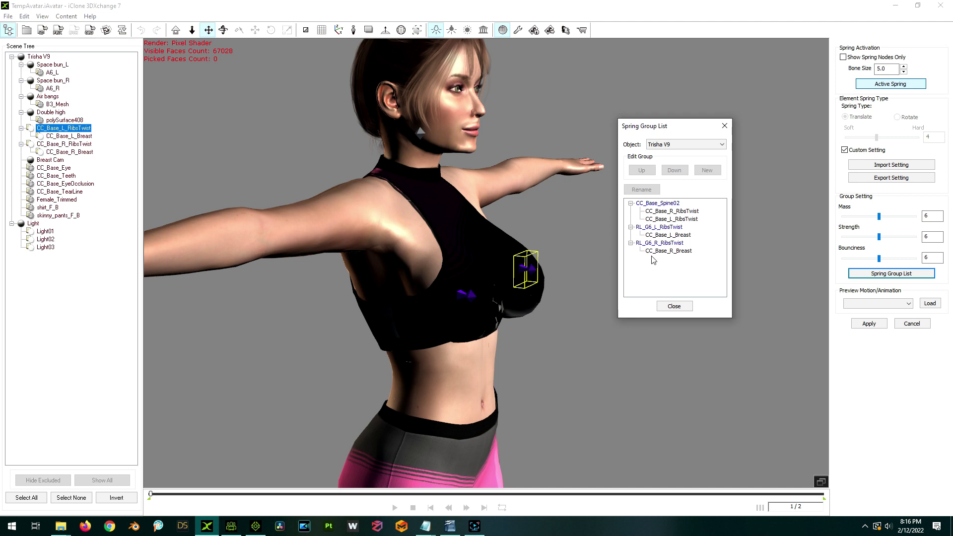
# - Select CC_Base_R_RibsTwist and CC_Base_L_Breast in the spring groups to compare them with the scene's bone nodes
pyautogui.click(663, 212)
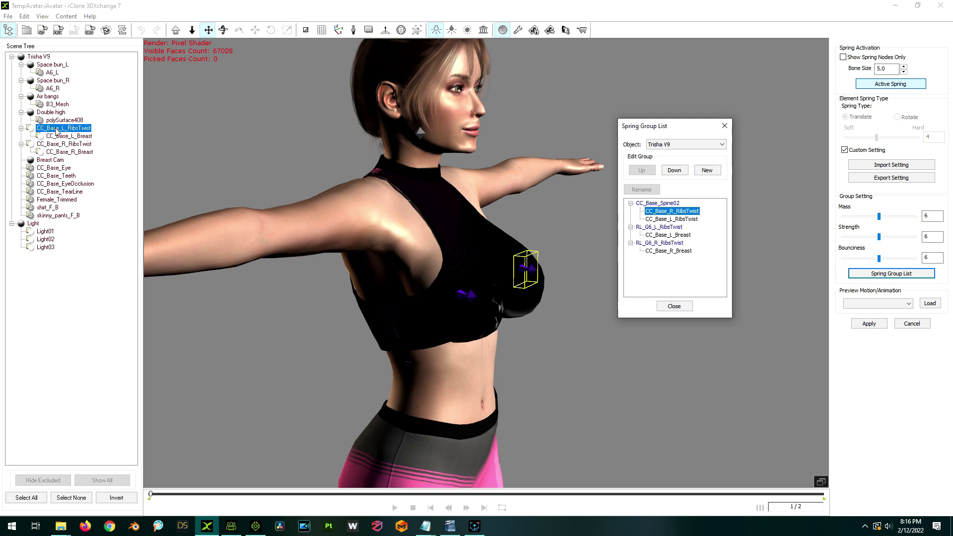
pyautogui.click(62, 145)
pyautogui.click(679, 236)
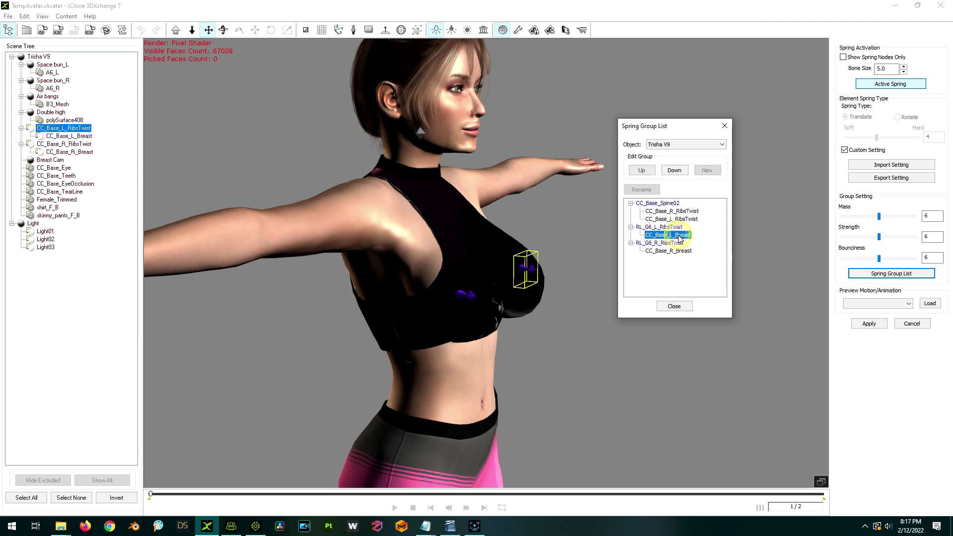
pyautogui.click(61, 142)
# - Switch to iClone, browse for a spring profile to load, and make Notepad the permanent default app for .spx files using CC3+_Breast_Spring_Heavier.spx
pyautogui.click(255, 529)
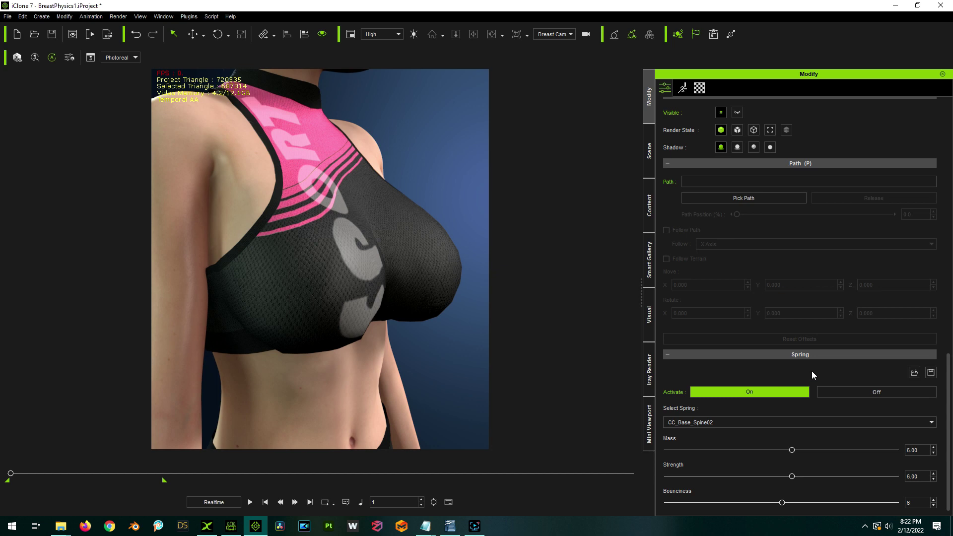
pyautogui.click(914, 372)
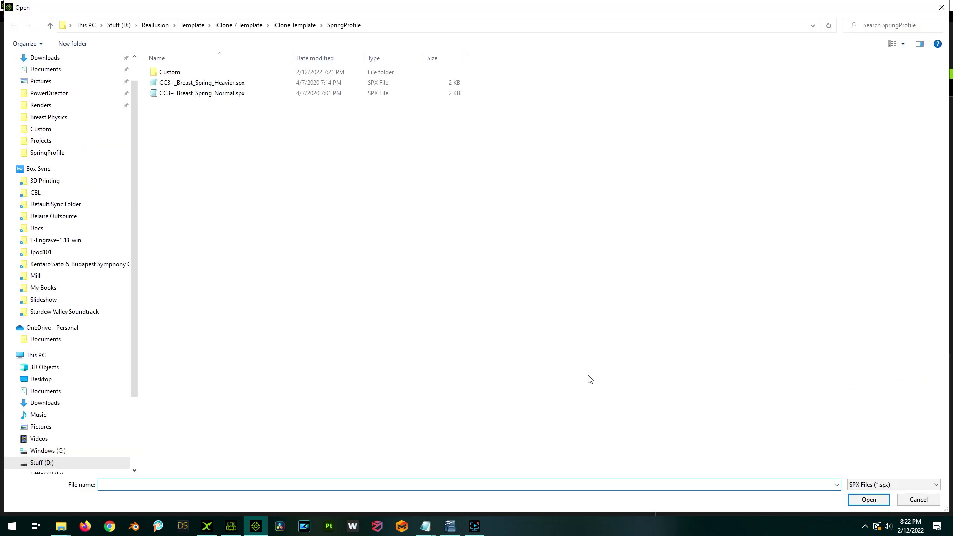
pyautogui.rightClick(205, 86)
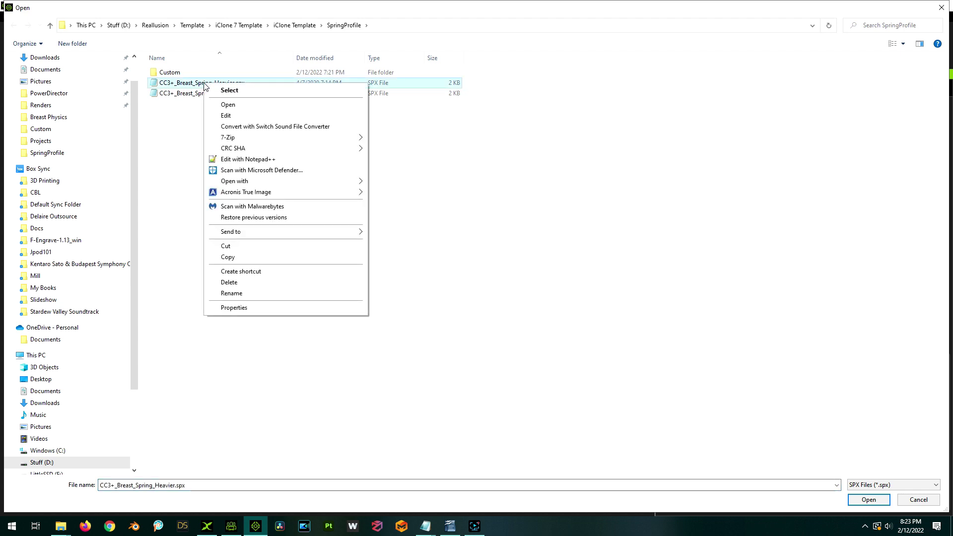
pyautogui.moveTo(253, 183)
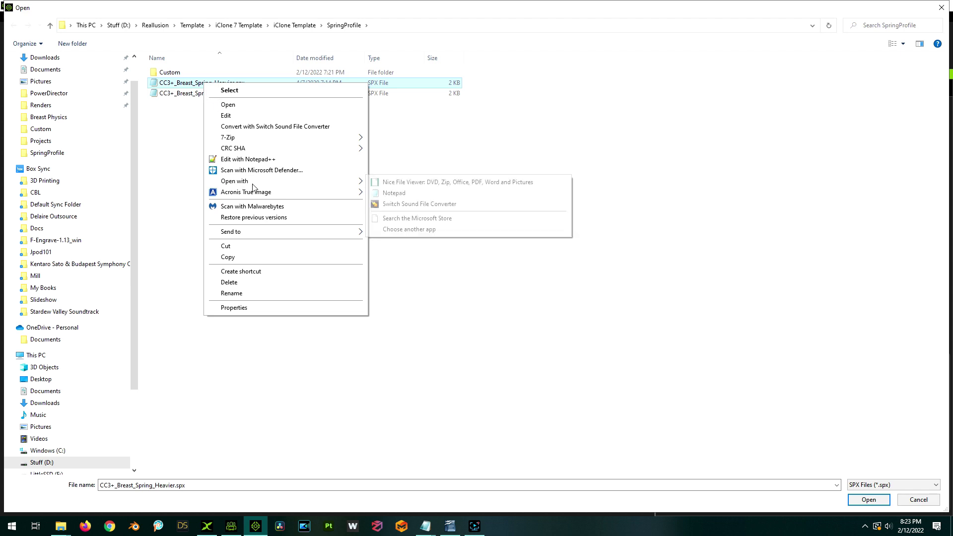
pyautogui.click(410, 230)
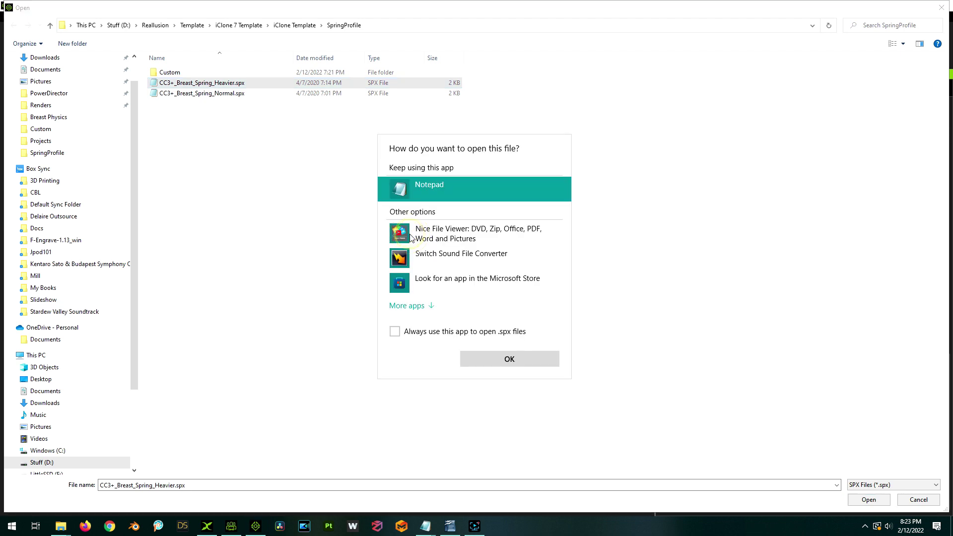
pyautogui.click(407, 306)
pyautogui.scroll(-2, 467, 308)
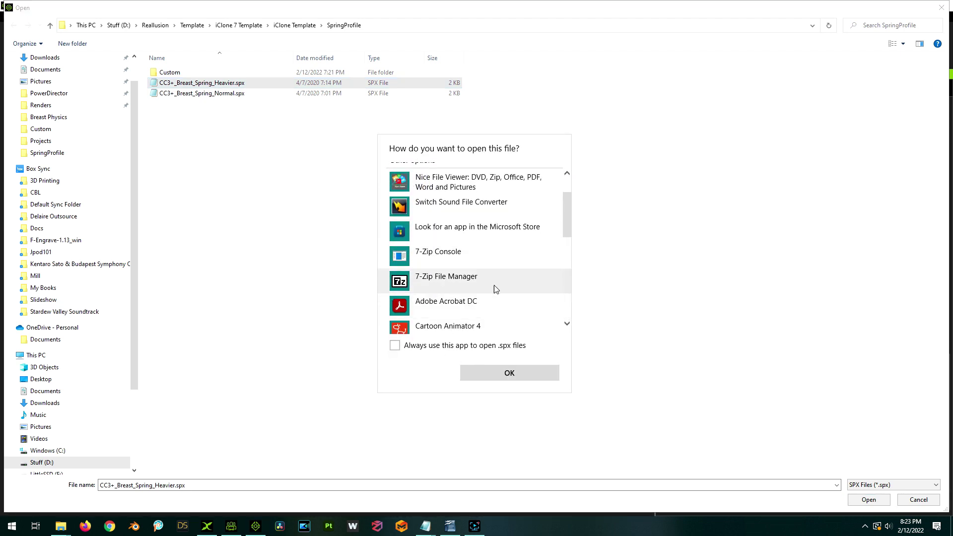
pyautogui.scroll(3, 487, 293)
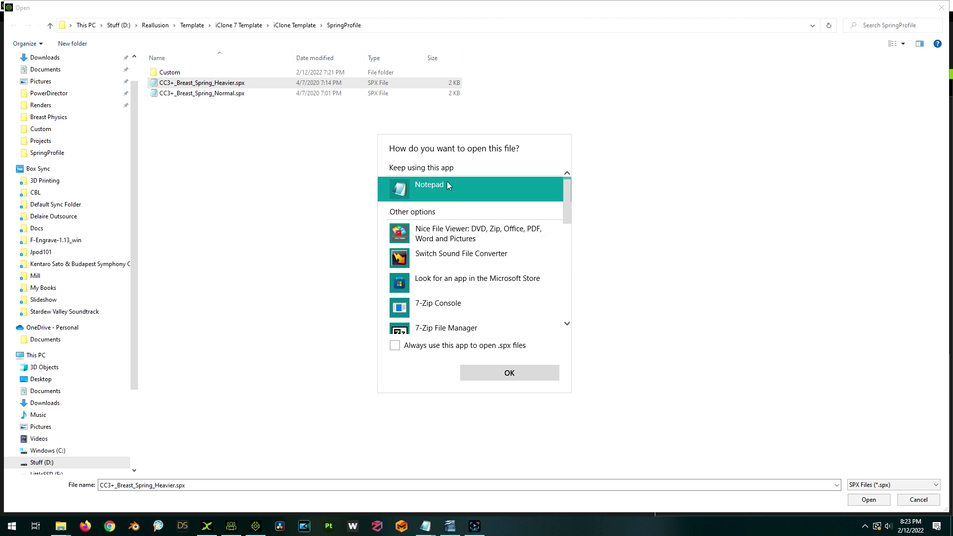
pyautogui.click(441, 187)
pyautogui.click(394, 345)
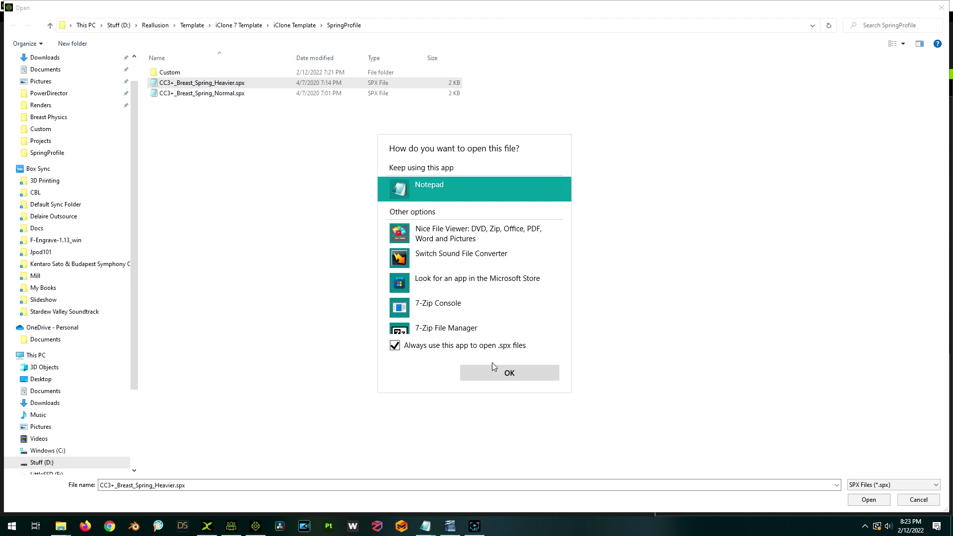
pyautogui.click(510, 373)
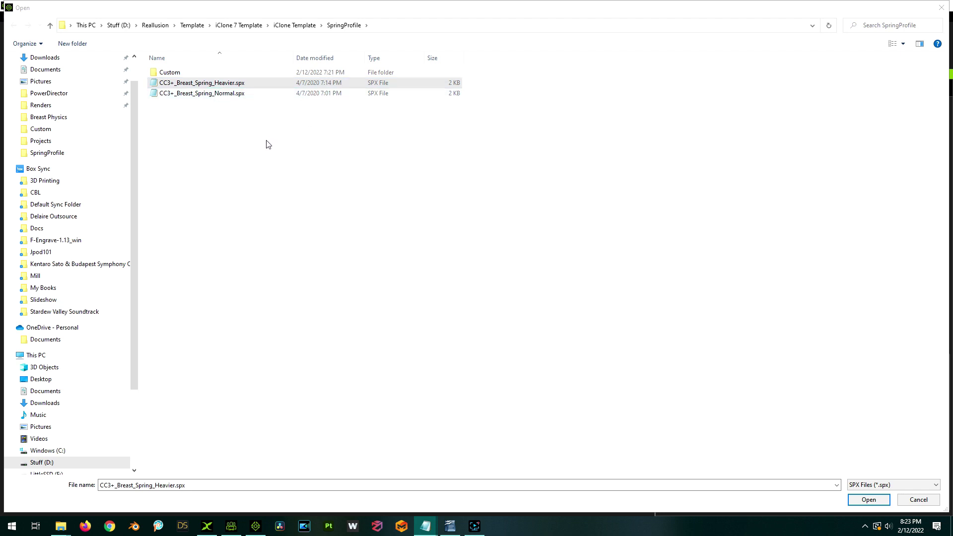
# - Open CC3+_Breast_Spring_Heavier.spx in Notepad from the SpringProfile folder and move its window into full view
pyautogui.hotkey('alt', 'Tab')
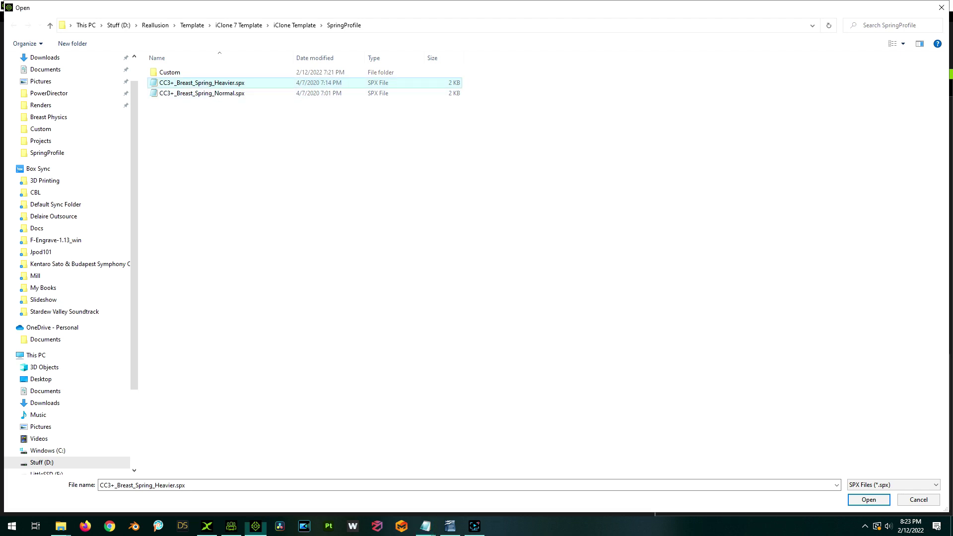
pyautogui.rightClick(208, 83)
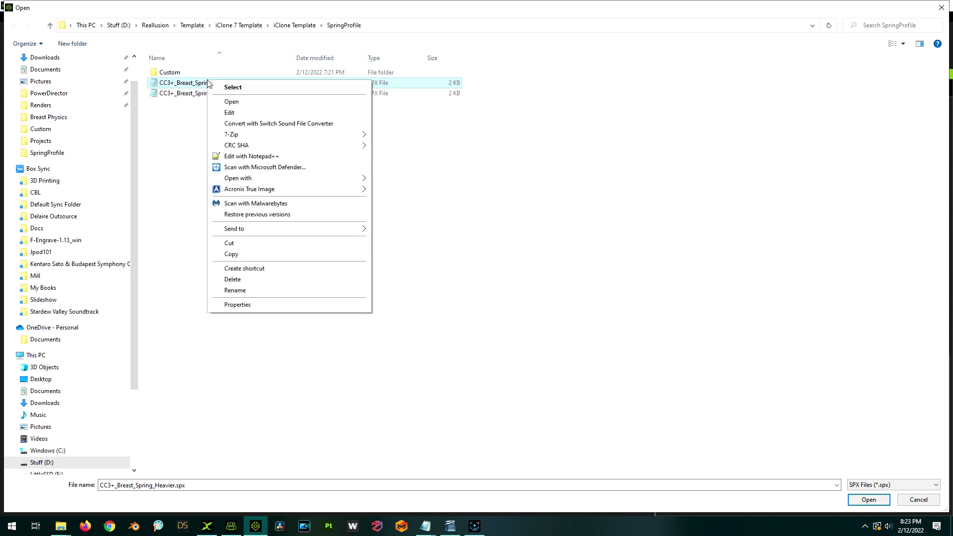
pyautogui.click(235, 101)
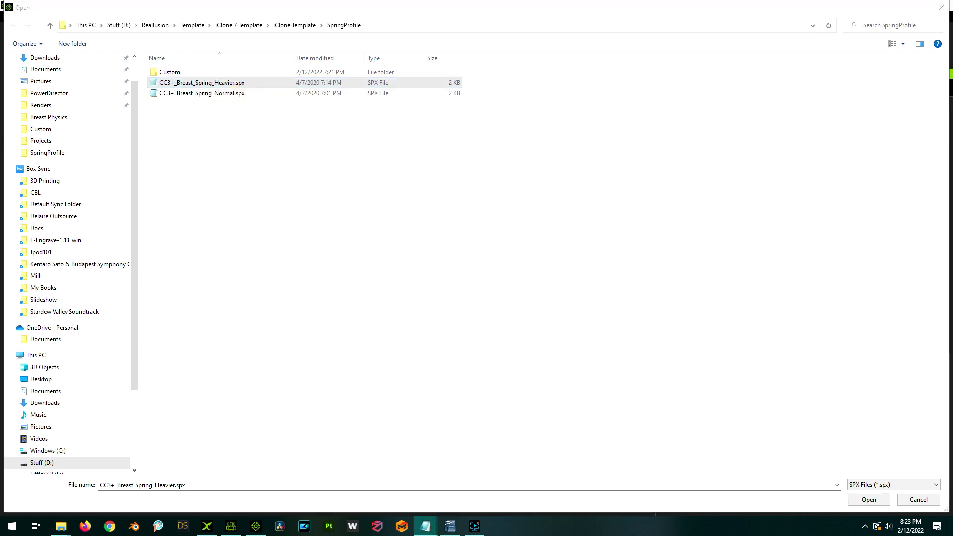
pyautogui.moveTo(409, 174); pyautogui.dragTo(332, 61)
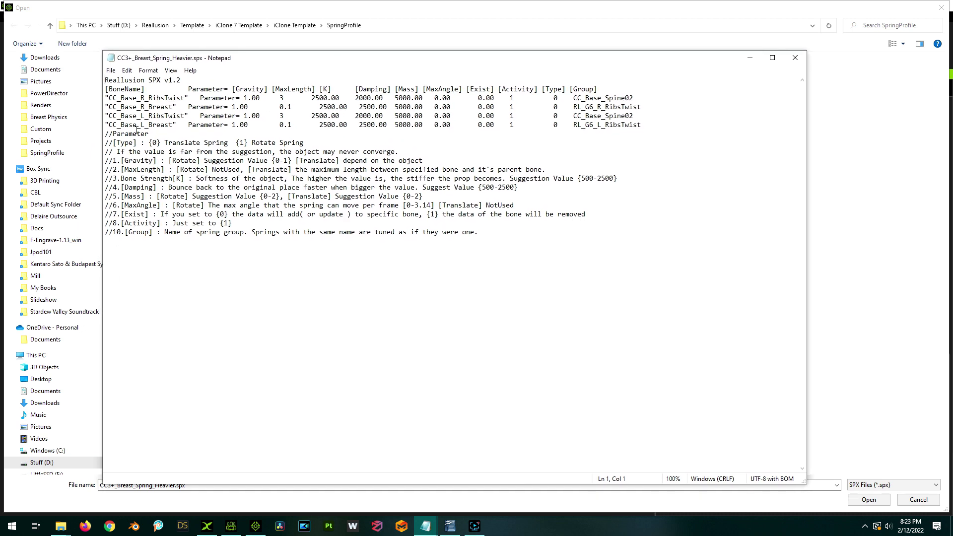
# - Save a copy of the heavier spring profile as CC3+_Breast_Spring_Heavier_Test.spx in the SpringProfile folder, with the file type All Files
pyautogui.click(111, 71)
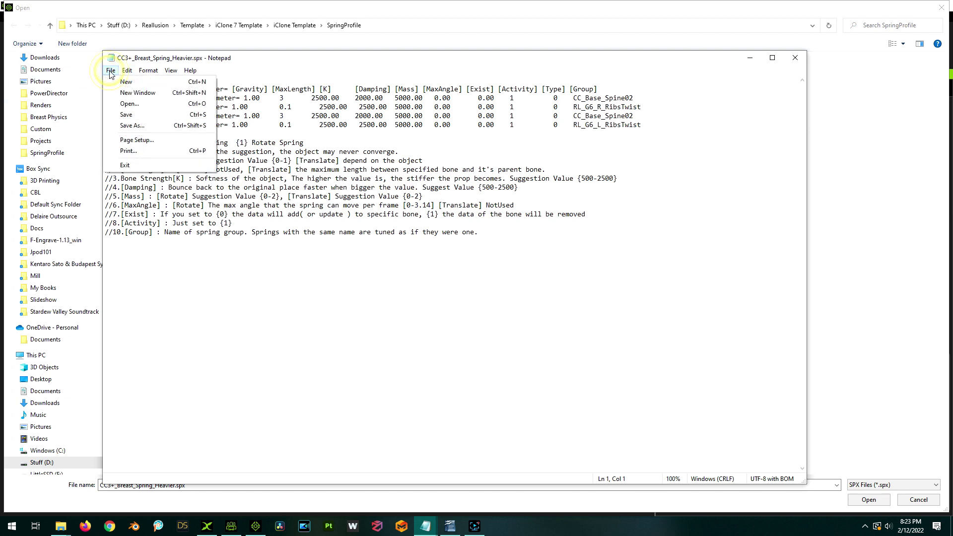
pyautogui.click(131, 126)
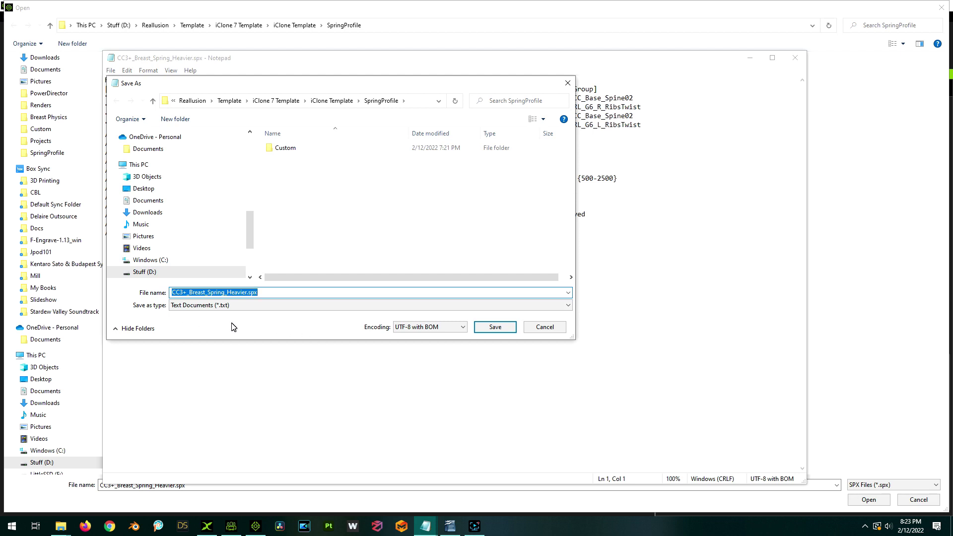
pyautogui.click(212, 306)
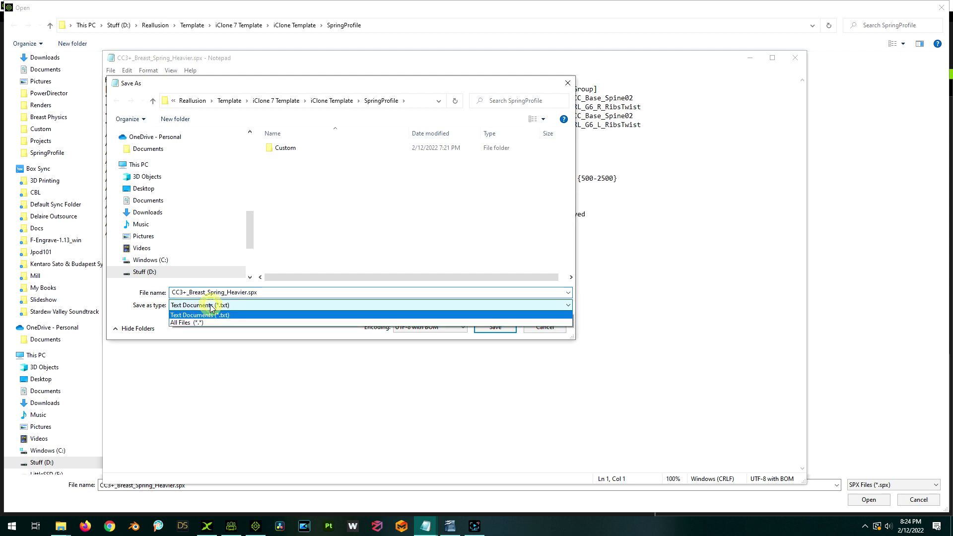
pyautogui.click(189, 323)
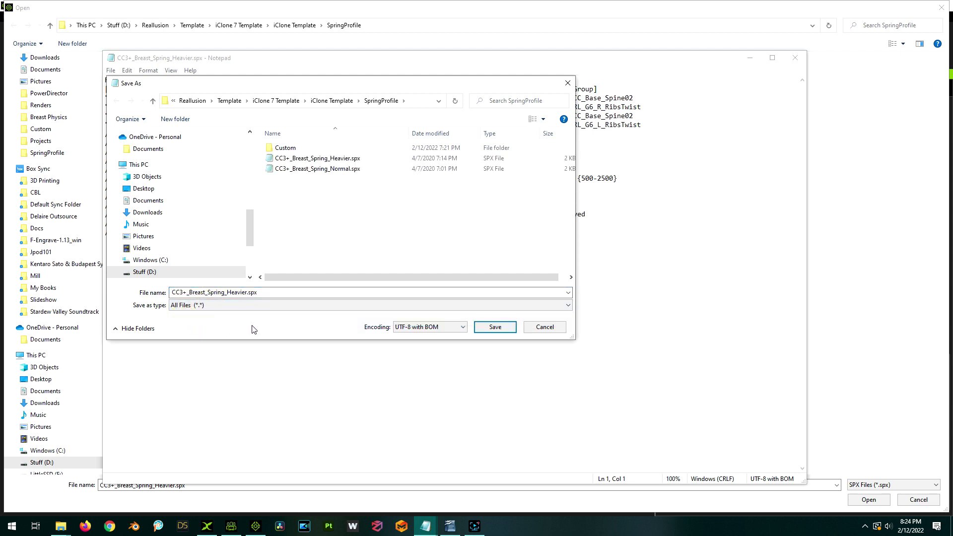
pyautogui.click(264, 293)
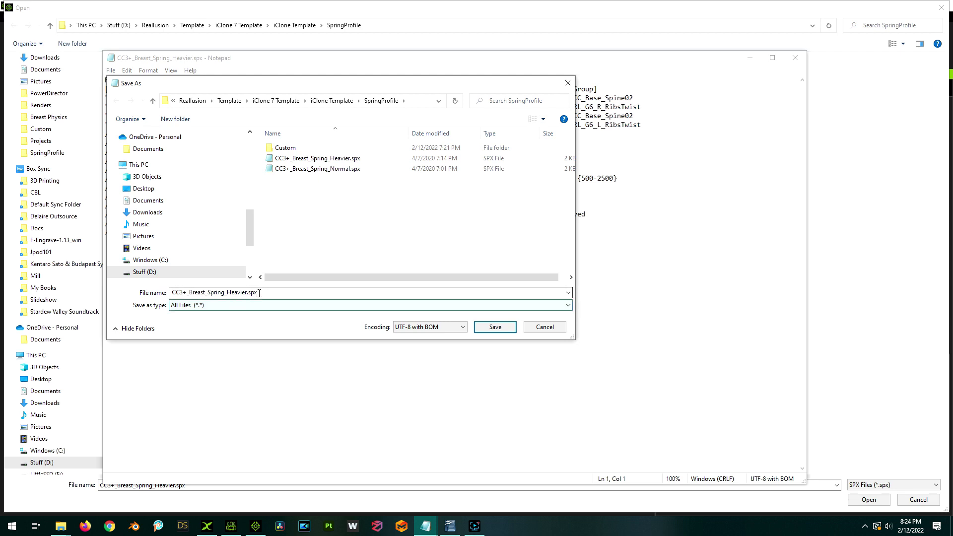
pyautogui.doubleClick(247, 293)
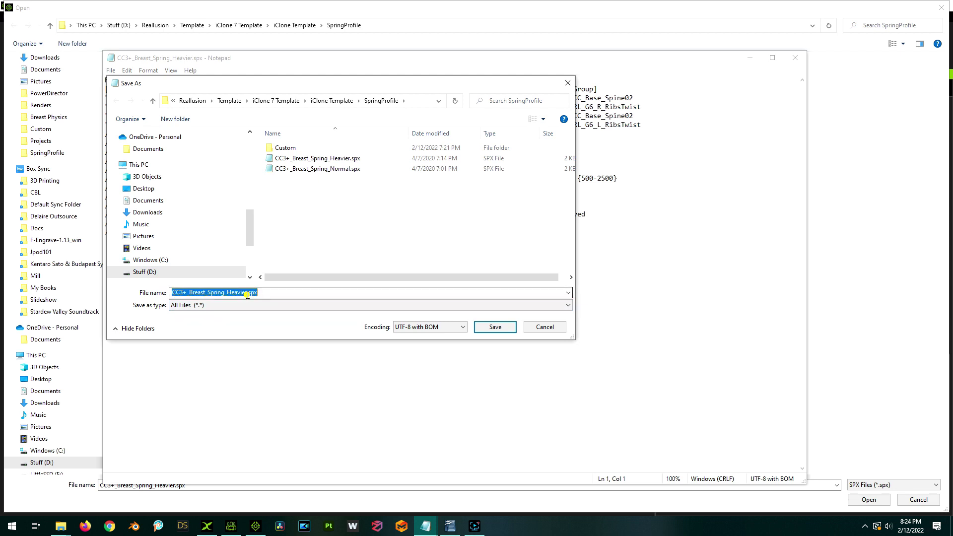
pyautogui.click(247, 293)
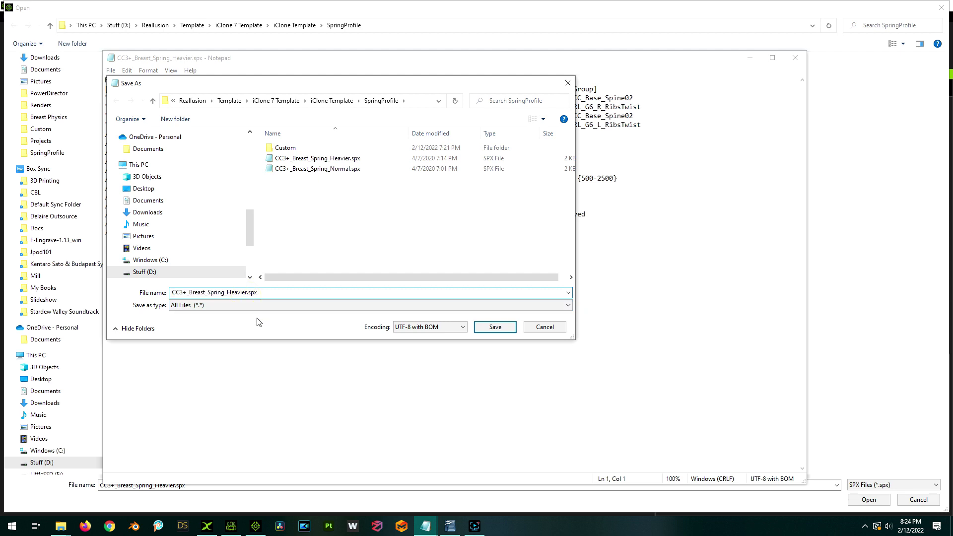
pyautogui.write('_Test')
pyautogui.press('Return')
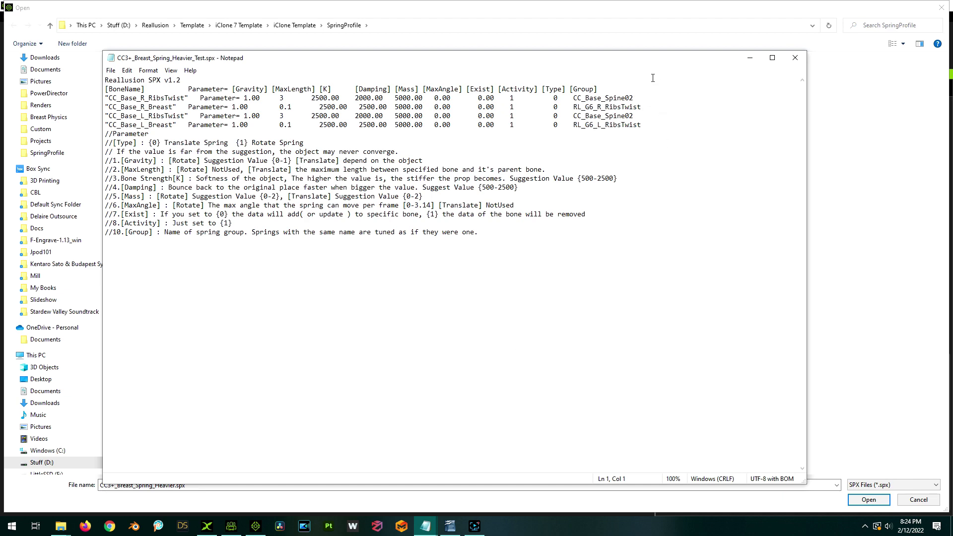
# - Move Notepad aside and load CC3+_Breast_Spring_Heavier_Test.spx onto the avatar in iClone, repeating the load once
pyautogui.moveTo(577, 60); pyautogui.dragTo(952, 67)
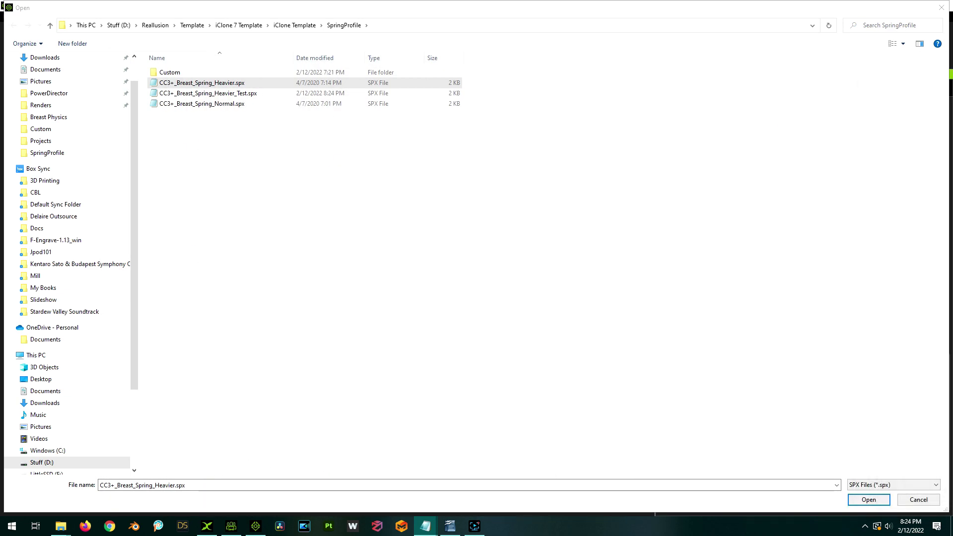
pyautogui.click(225, 94)
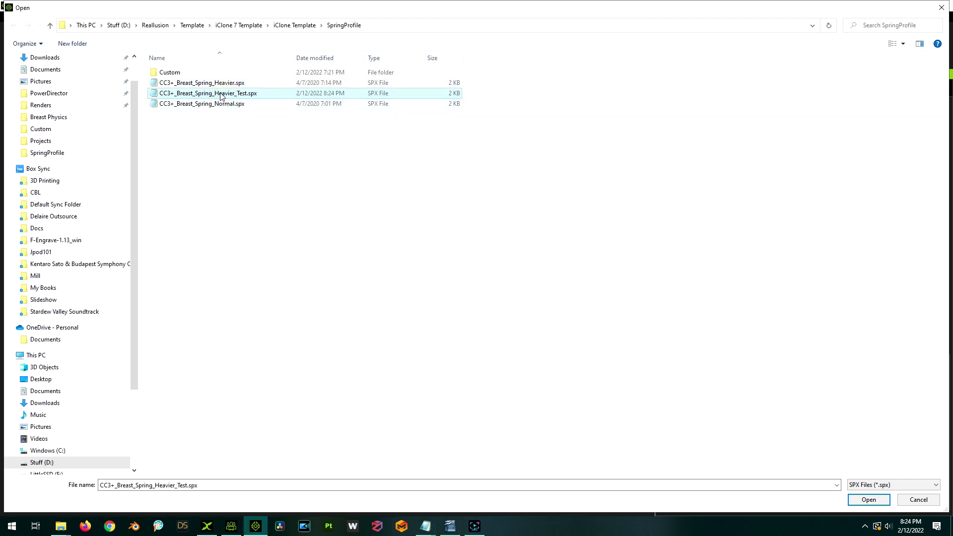
pyautogui.doubleClick(222, 94)
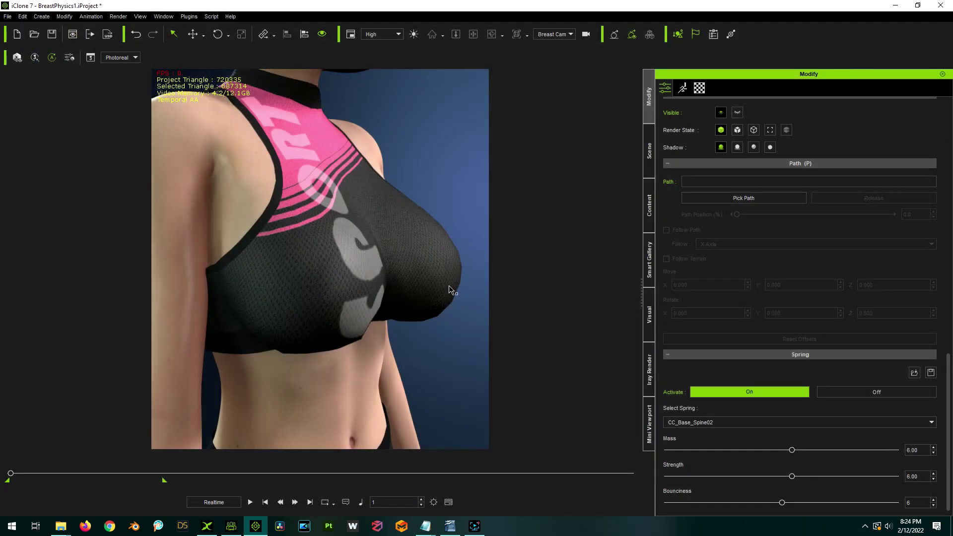
pyautogui.click(915, 372)
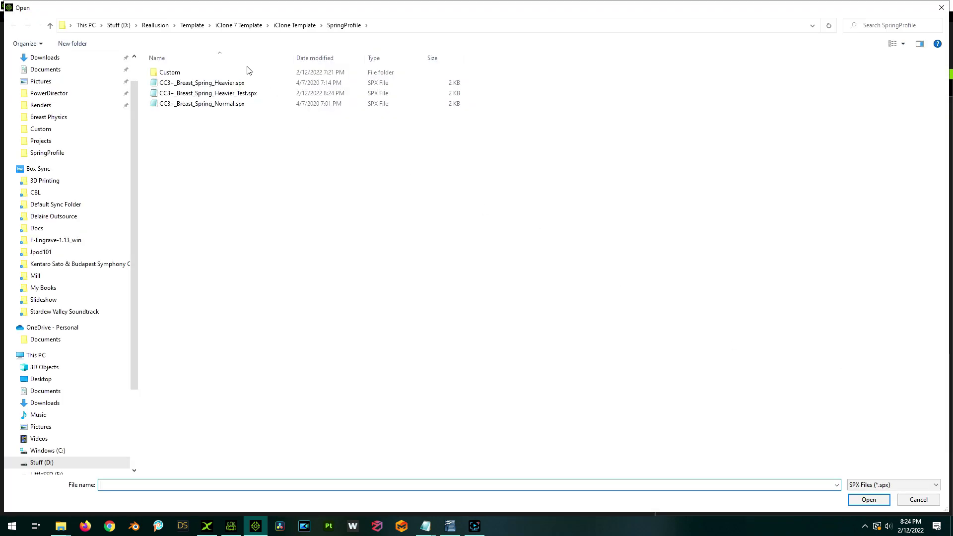
pyautogui.click(224, 95)
pyautogui.doubleClick(225, 94)
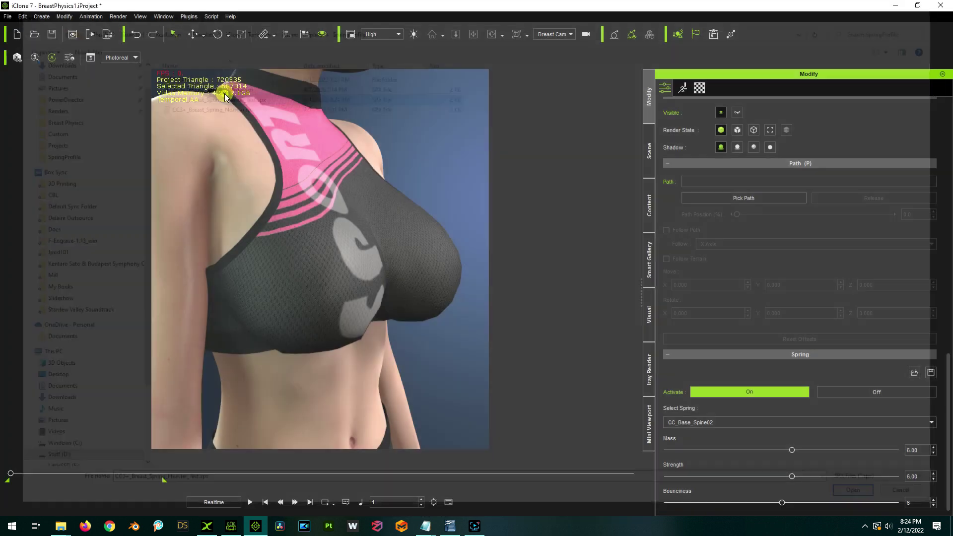
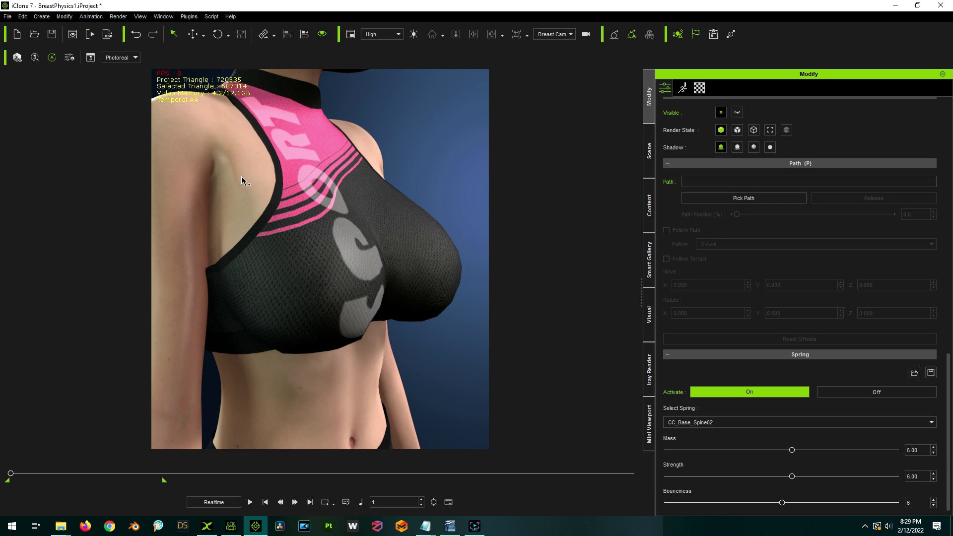
# - Bring the test profile in Notepad back into view and examine the parameters in its RibsTwist and Breast bone rows
pyautogui.click(425, 525)
pyautogui.moveTo(933, 63); pyautogui.dragTo(365, 80)
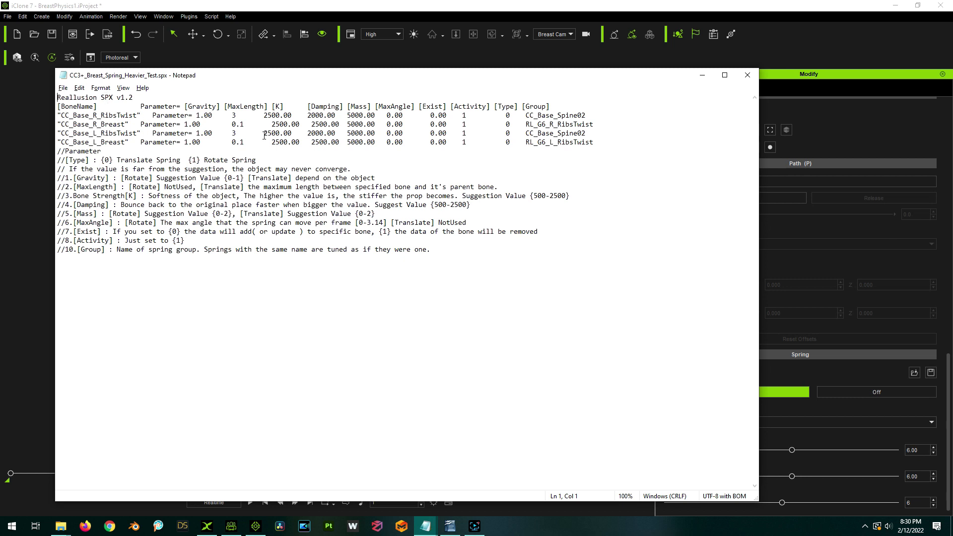
pyautogui.click(215, 116)
pyautogui.click(252, 117)
pyautogui.click(104, 124)
pyautogui.click(109, 143)
pyautogui.click(117, 134)
# - Compare the Group column of the test profile in Notepad with the spring choices available for the avatar in iClone
pyautogui.moveTo(590, 78); pyautogui.dragTo(452, 87)
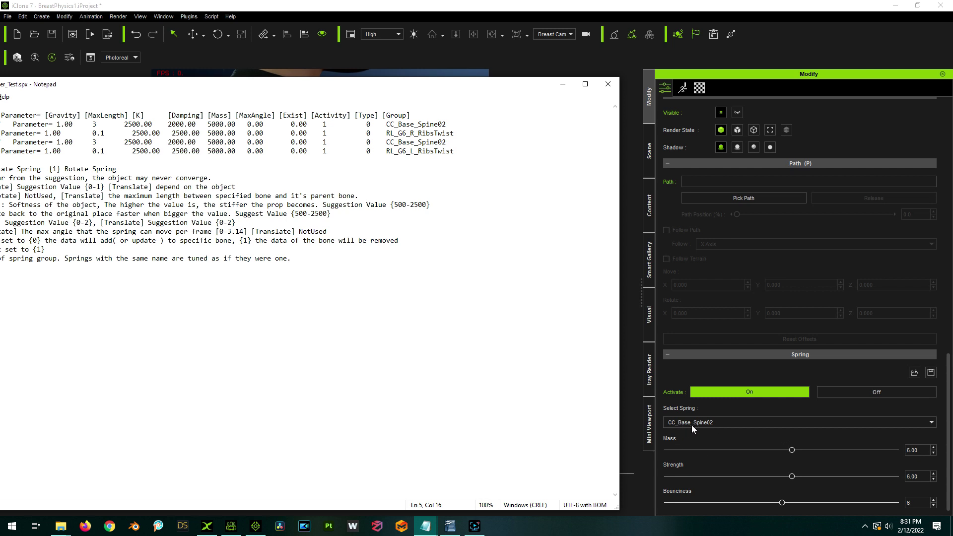
pyautogui.moveTo(476, 85); pyautogui.dragTo(583, 104)
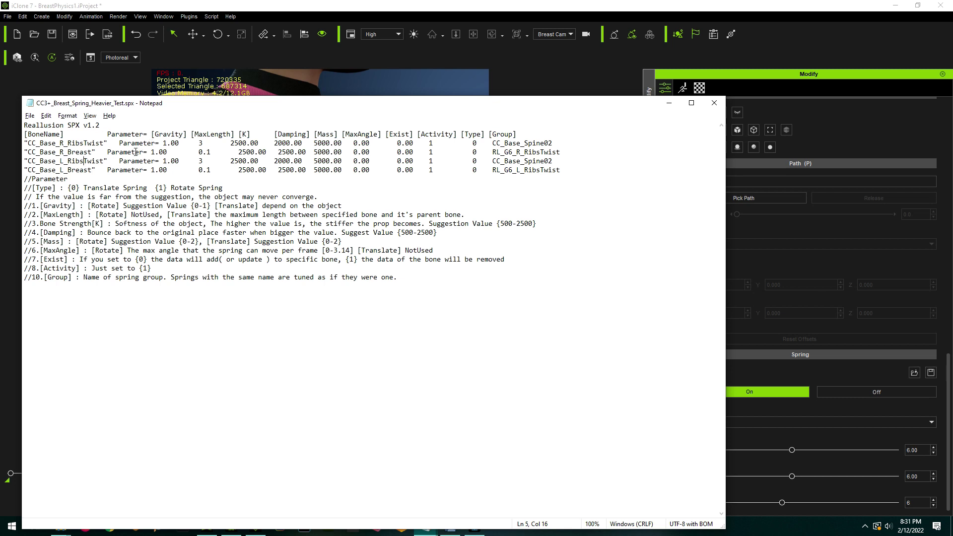
pyautogui.moveTo(397, 102); pyautogui.dragTo(269, 87)
pyautogui.click(681, 423)
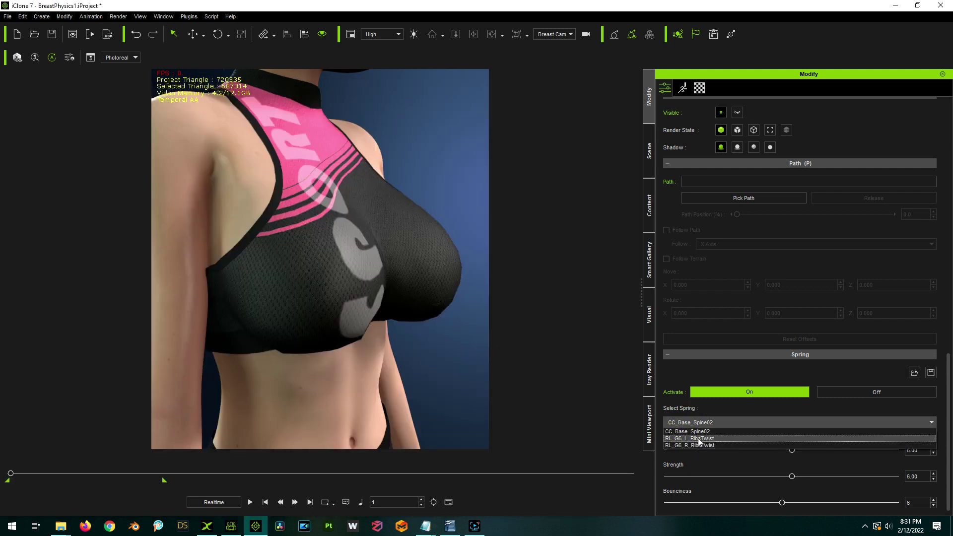
pyautogui.click(403, 114)
# - Reposition the test profile window and review its RibsTwist rows, the CC_Base_L_Breast row and the parameter notes below
pyautogui.moveTo(372, 109); pyautogui.dragTo(545, 99)
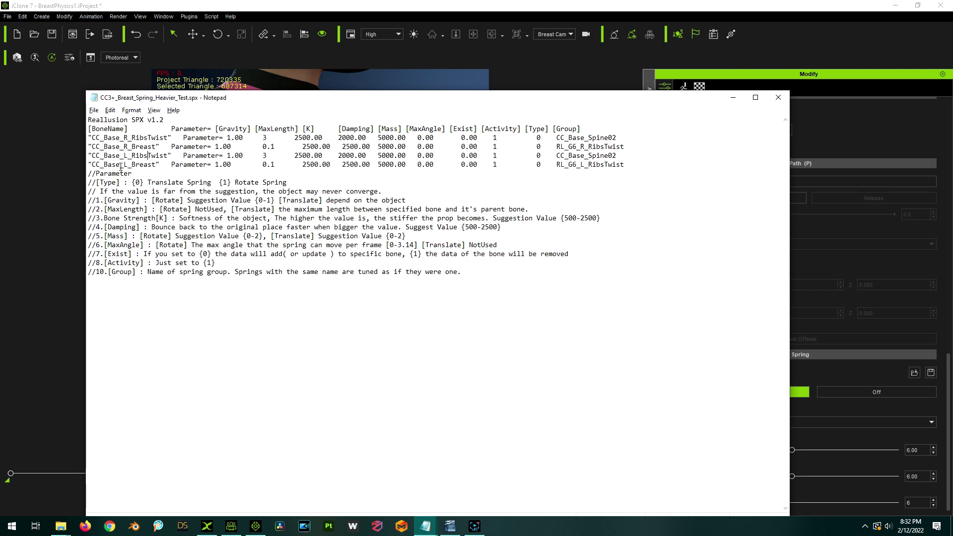
pyautogui.click(163, 138)
pyautogui.click(162, 157)
pyautogui.click(153, 166)
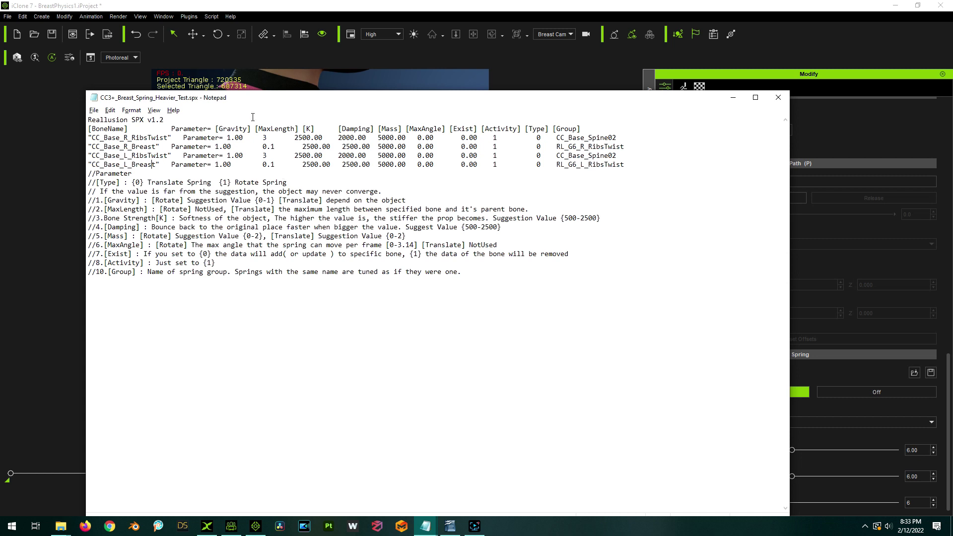
pyautogui.moveTo(261, 98); pyautogui.dragTo(294, 89)
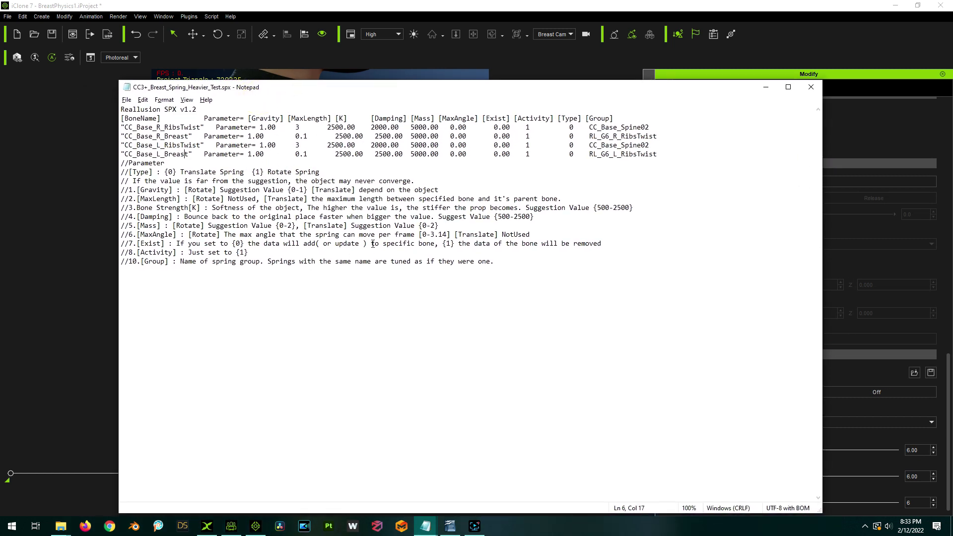
pyautogui.moveTo(281, 87); pyautogui.dragTo(241, 90)
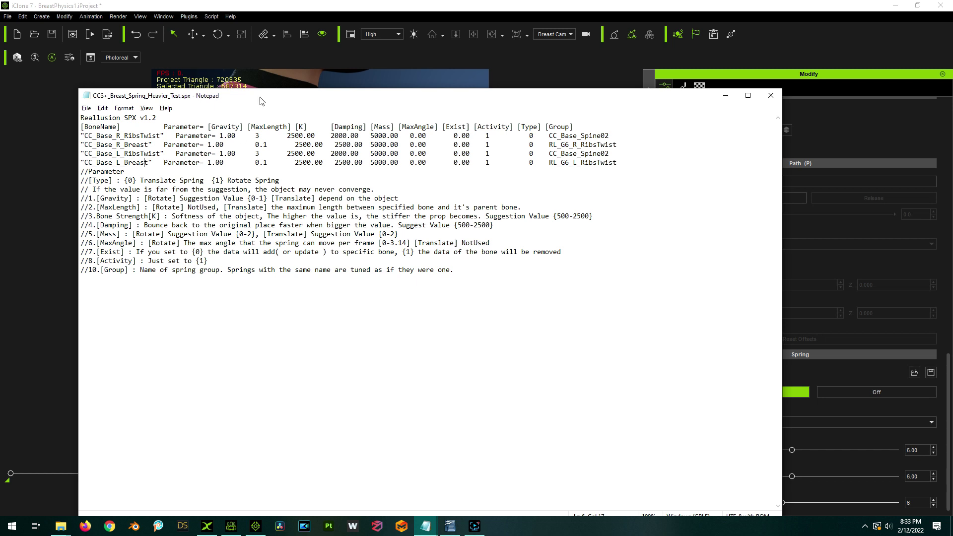
# - Move the test profile window around and examine its Gravity, MaxLength, K, Damping, Mass and MaxAngle columns against the Spring settings
pyautogui.moveTo(278, 97); pyautogui.dragTo(318, 83)
pyautogui.click(261, 139)
pyautogui.moveTo(291, 82); pyautogui.dragTo(270, 99)
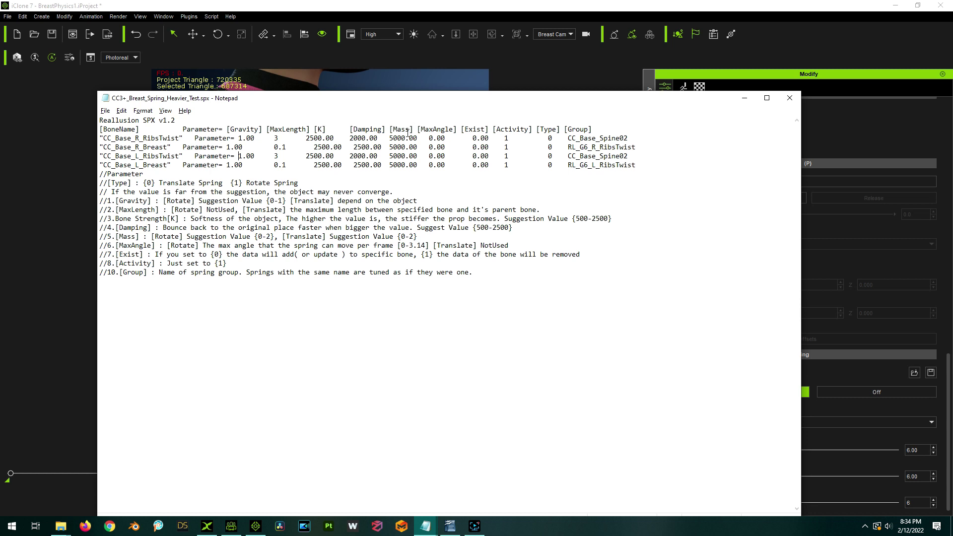
pyautogui.moveTo(422, 102); pyautogui.dragTo(275, 84)
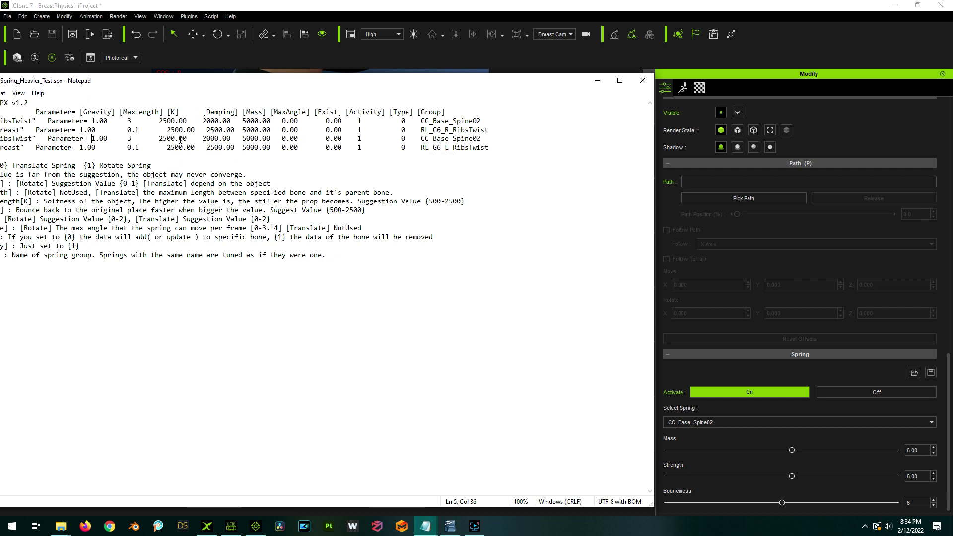
pyautogui.moveTo(189, 80); pyautogui.dragTo(229, 74)
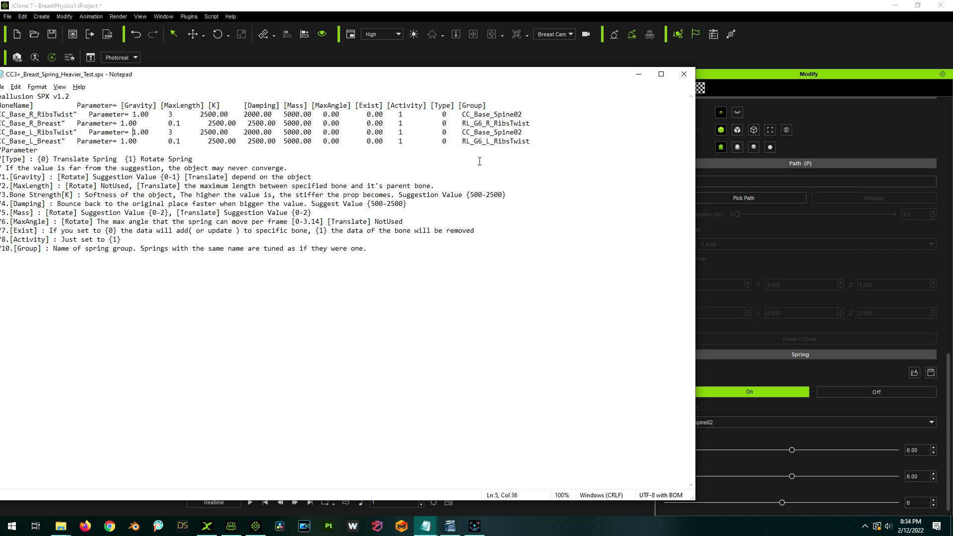
pyautogui.moveTo(502, 75); pyautogui.dragTo(427, 70)
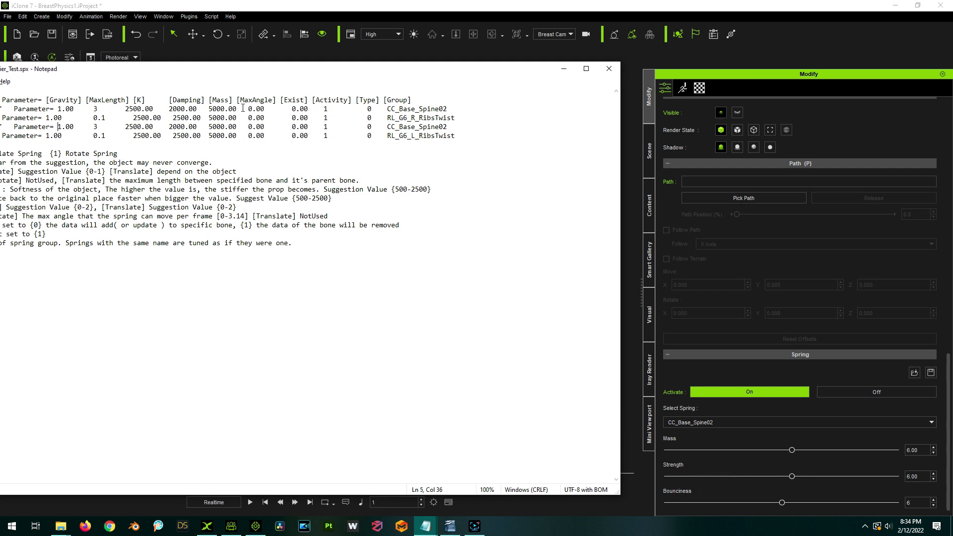
pyautogui.moveTo(187, 70); pyautogui.dragTo(265, 69)
pyautogui.moveTo(213, 66); pyautogui.dragTo(201, 70)
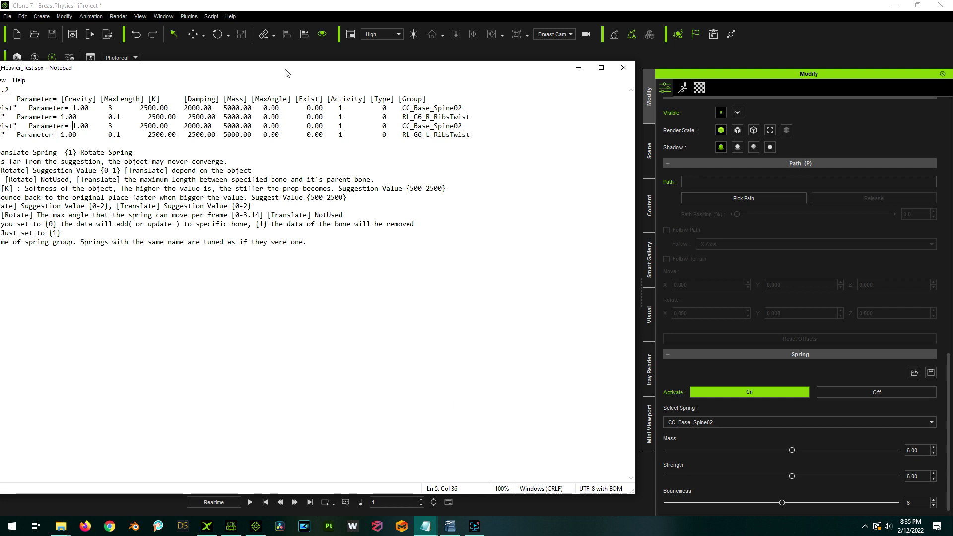
pyautogui.moveTo(265, 68); pyautogui.dragTo(366, 91)
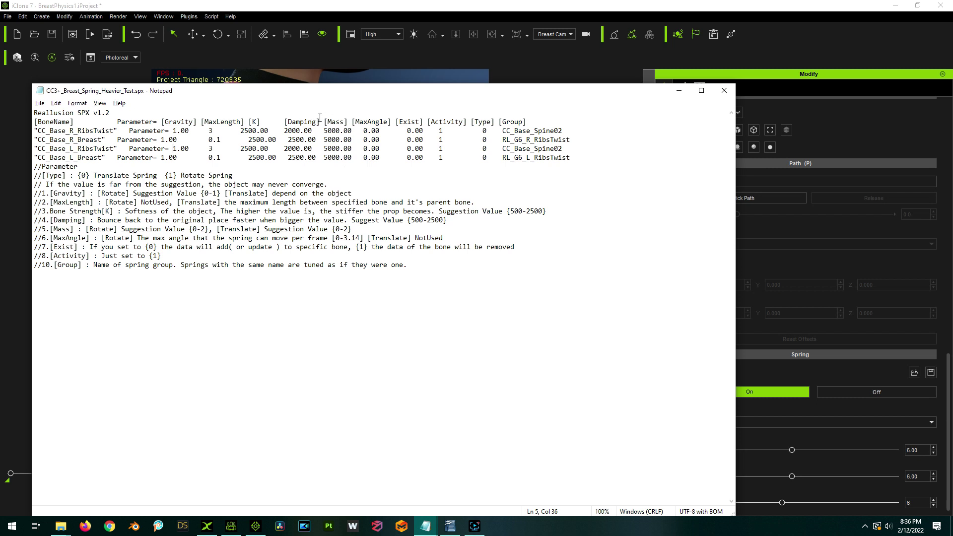
pyautogui.moveTo(264, 91); pyautogui.dragTo(346, 89)
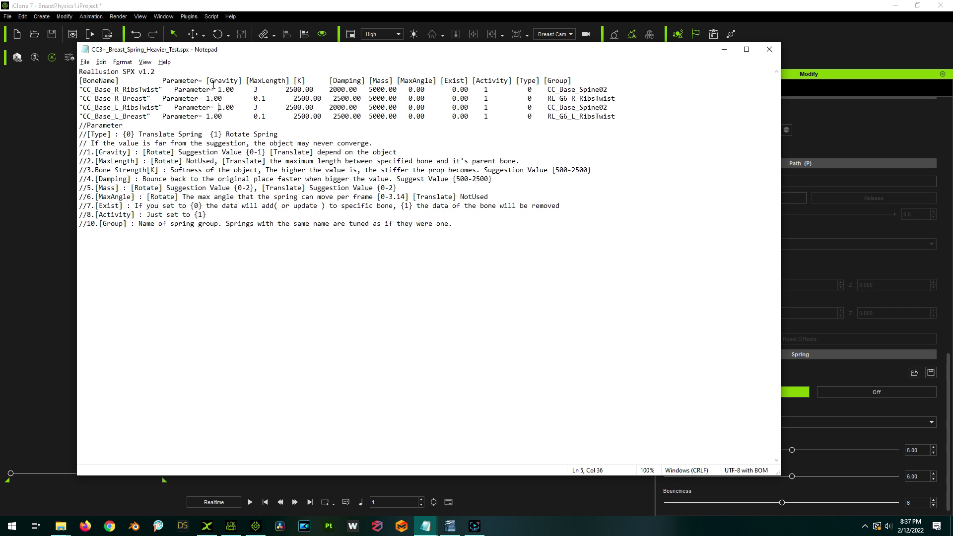
pyautogui.click(259, 92)
# - Open CC3+_Breast_Spring_Normal.spx in Notepad, compare its bone rows with the test profile, and put both profile windows away
pyautogui.click(916, 372)
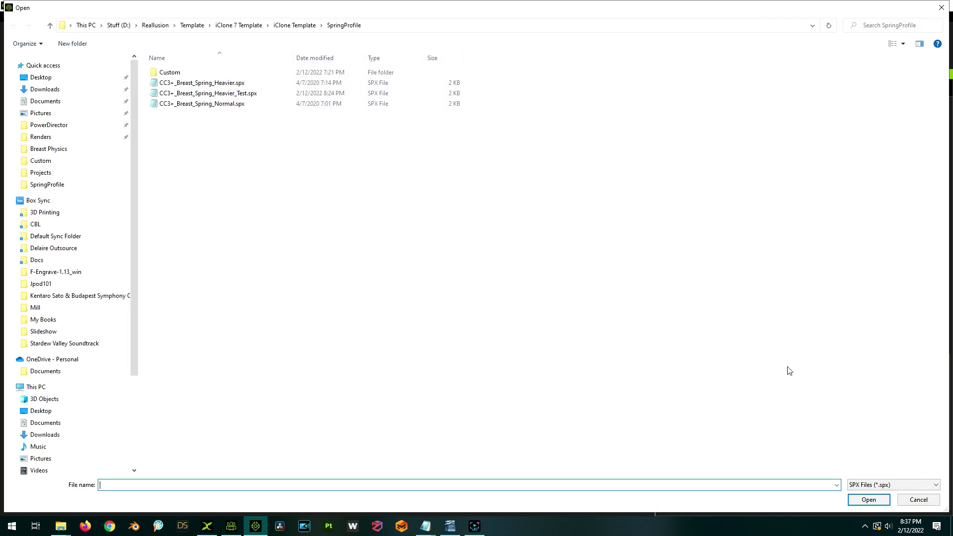
pyautogui.rightClick(226, 106)
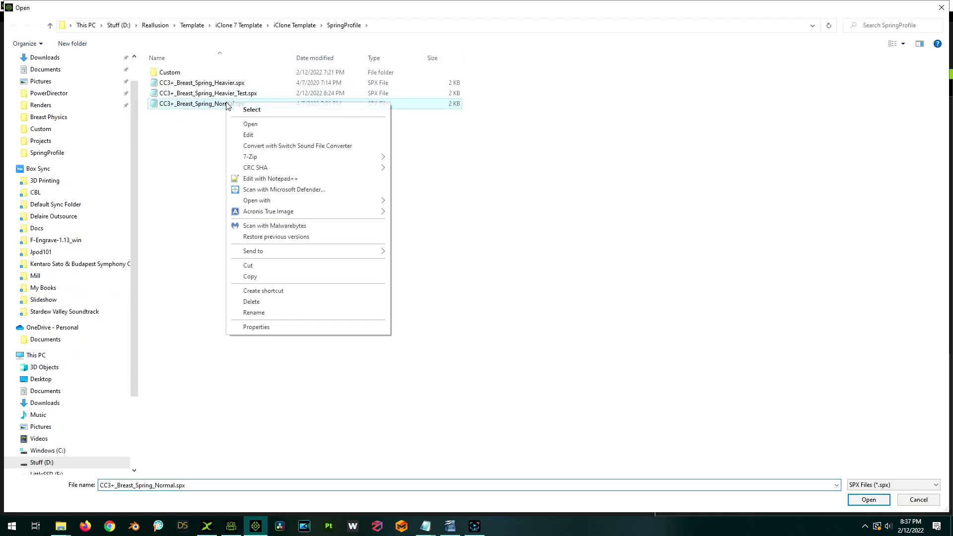
pyautogui.click(246, 125)
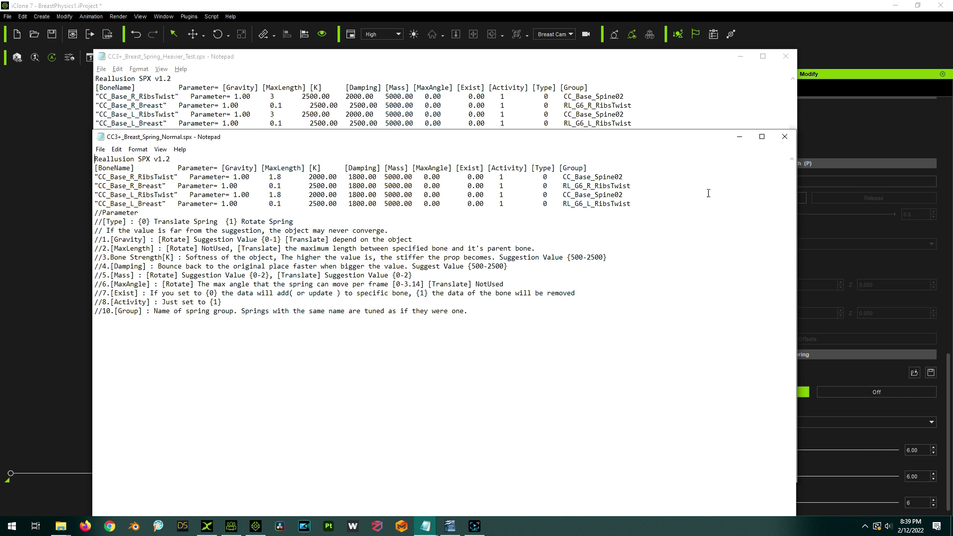
pyautogui.click(742, 58)
pyautogui.click(739, 137)
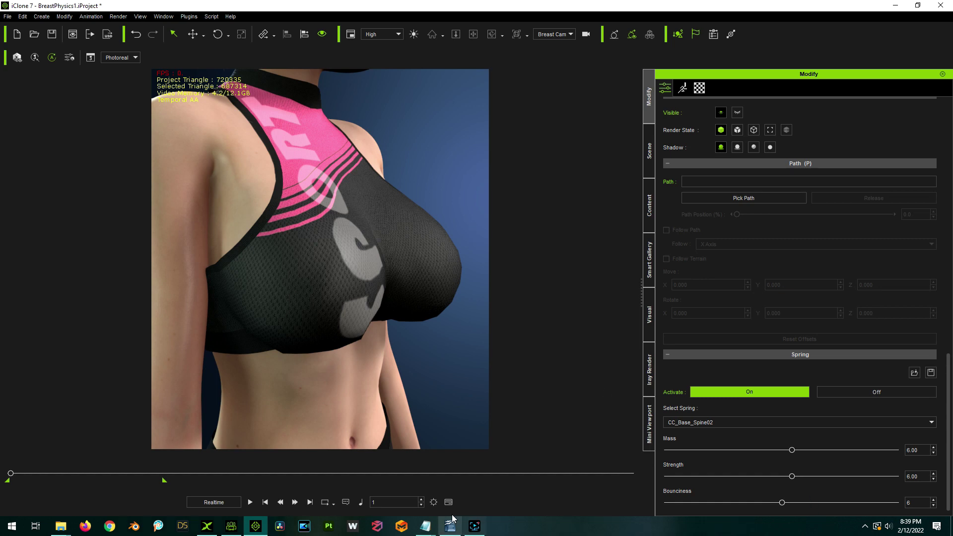
# - In CC3+_Breast_Spring_Heavier_Test.spx, set MaxLength to 0.5 for both RibsTwist bones and save the profile
pyautogui.moveTo(425, 525)
pyautogui.click(517, 497)
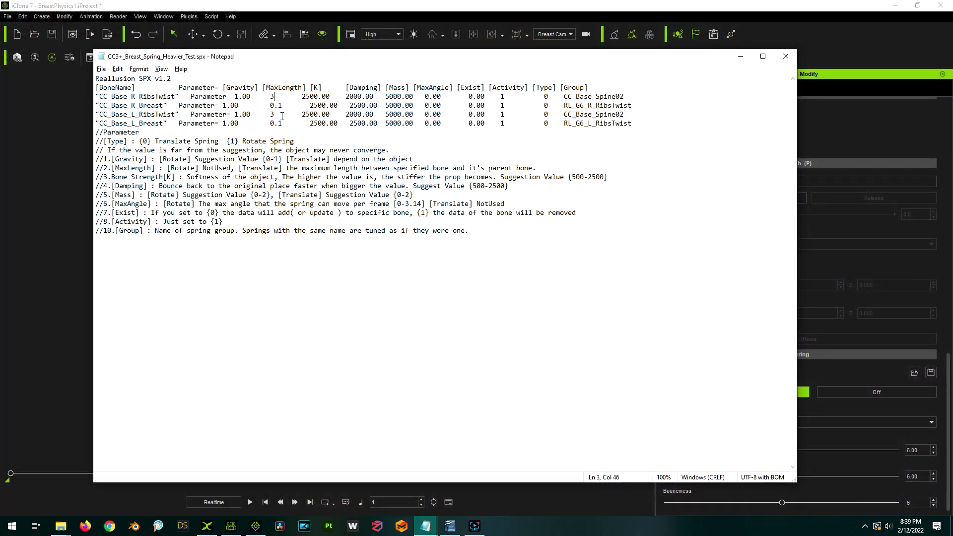
pyautogui.hotkey('shift', 'Left')
pyautogui.write('.5')
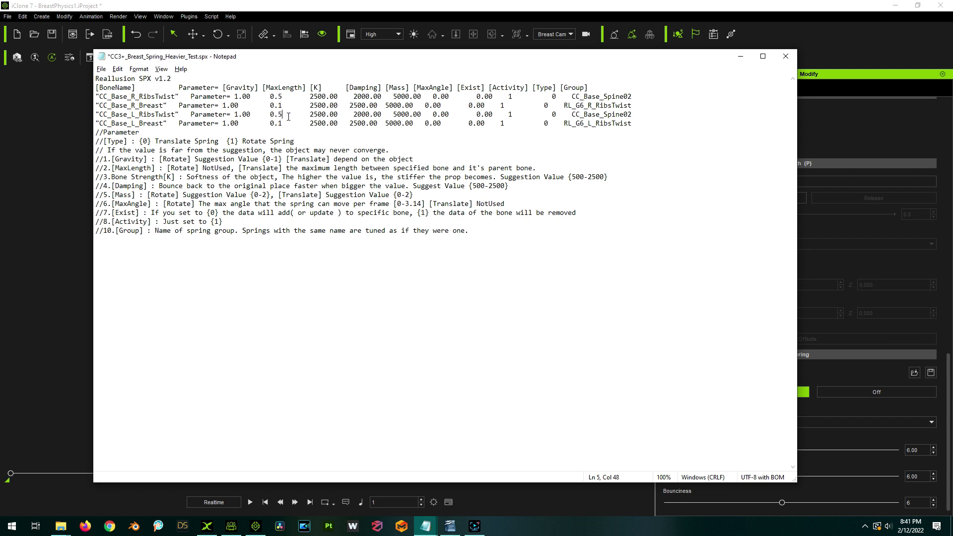
pyautogui.hotkey('ctrl', 's')
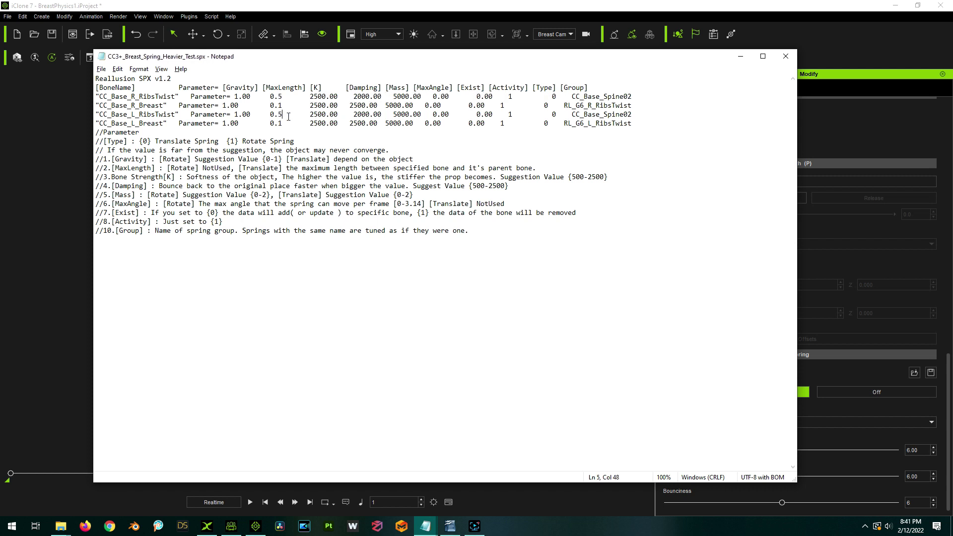
pyautogui.click(739, 57)
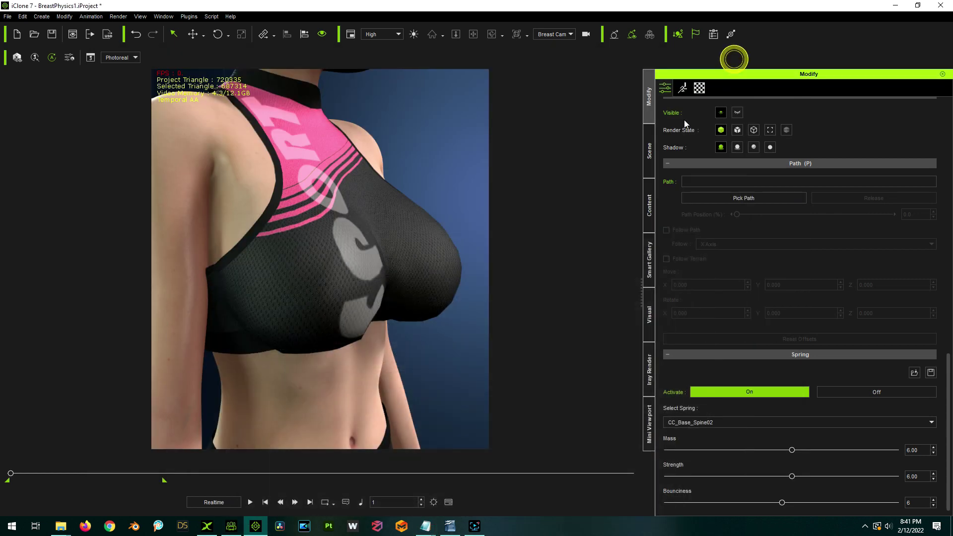
# - Load CC3+_Breast_Spring_Heavier_Test.spx onto the avatar in iClone and hide the shirt_F_B garment
pyautogui.click(915, 373)
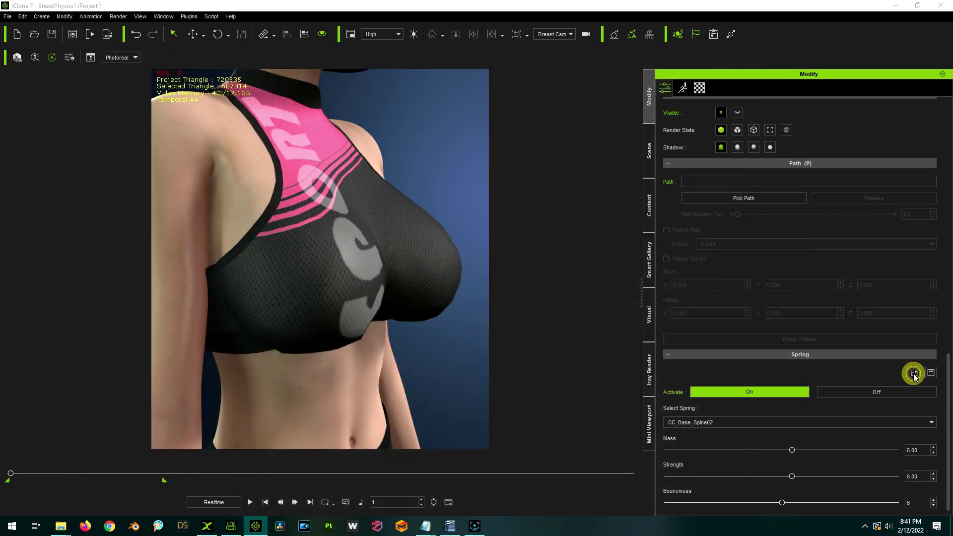
pyautogui.click(217, 95)
pyautogui.doubleClick(217, 98)
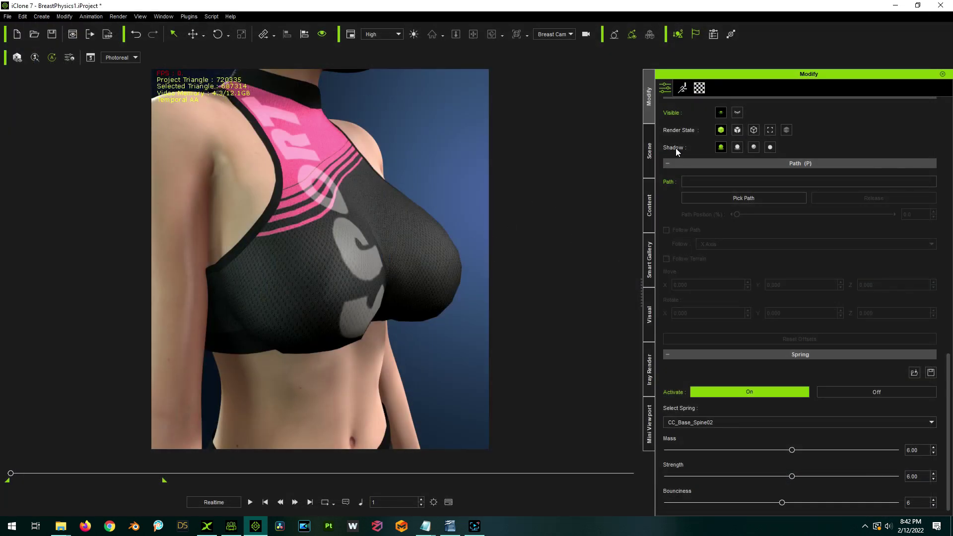
pyautogui.click(648, 152)
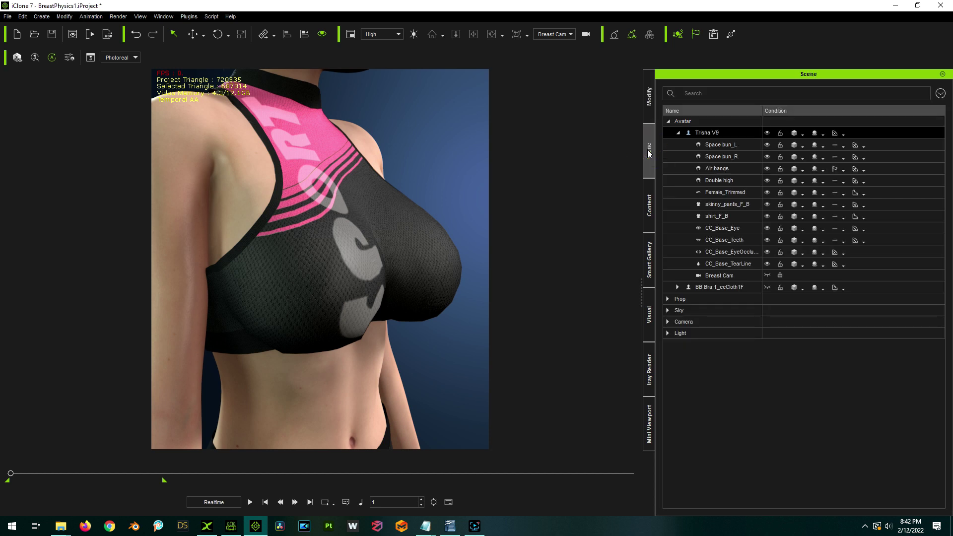
pyautogui.click(767, 217)
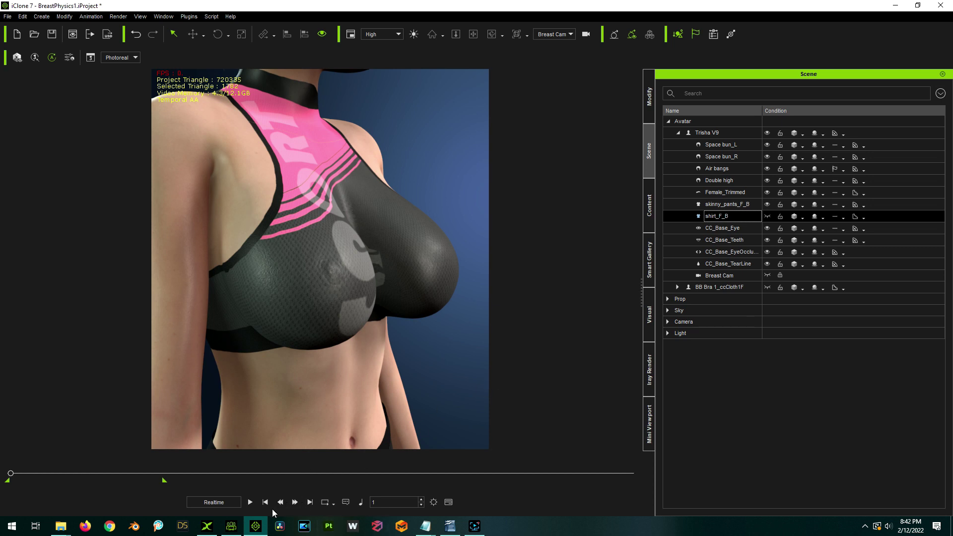
# - Play the animation from the start and from frame 1499 to check the chest motion, then return to the first frame
pyautogui.click(250, 502)
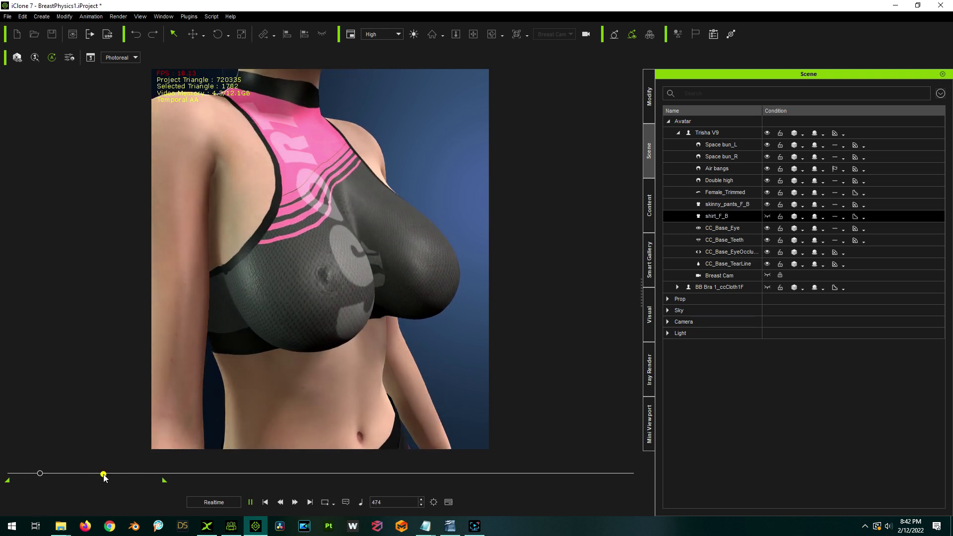
pyautogui.click(103, 473)
pyautogui.click(251, 503)
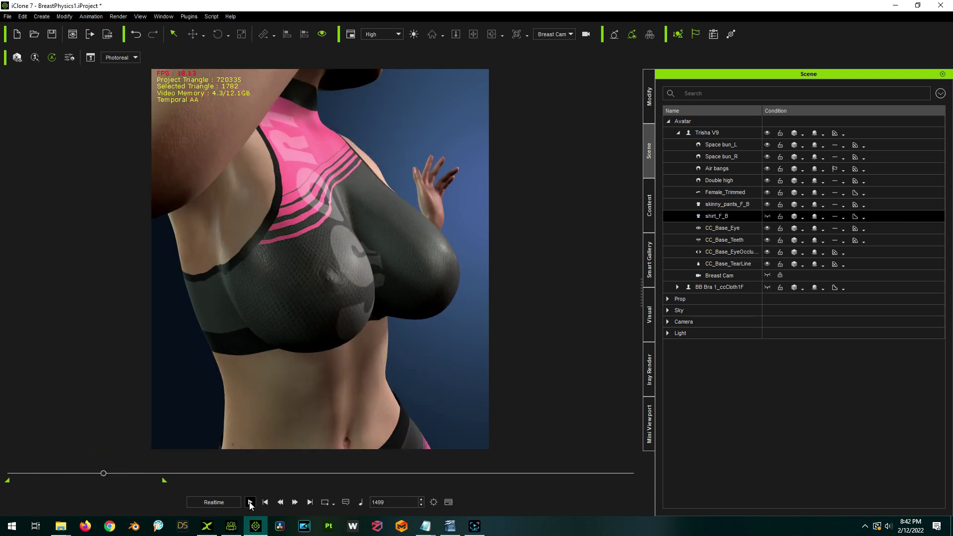
pyautogui.click(250, 502)
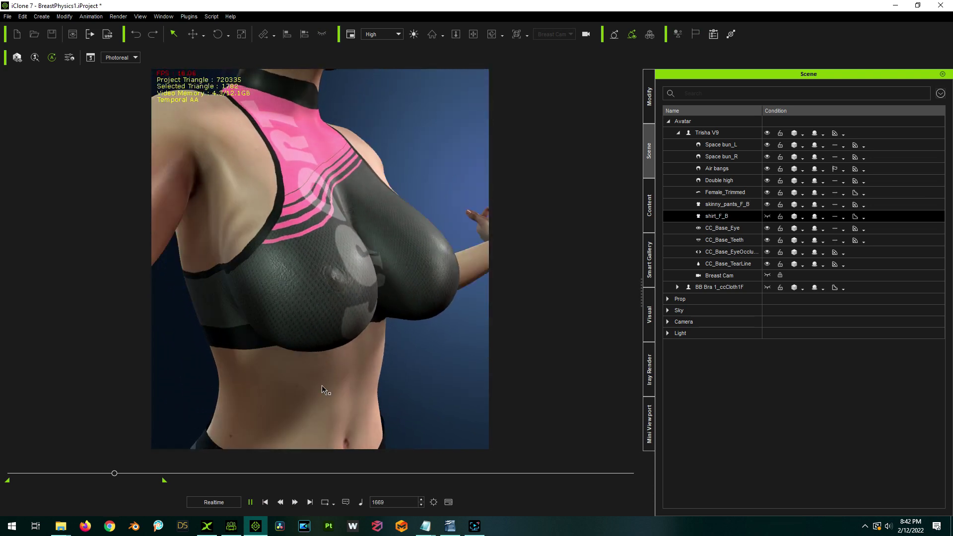
pyautogui.click(250, 502)
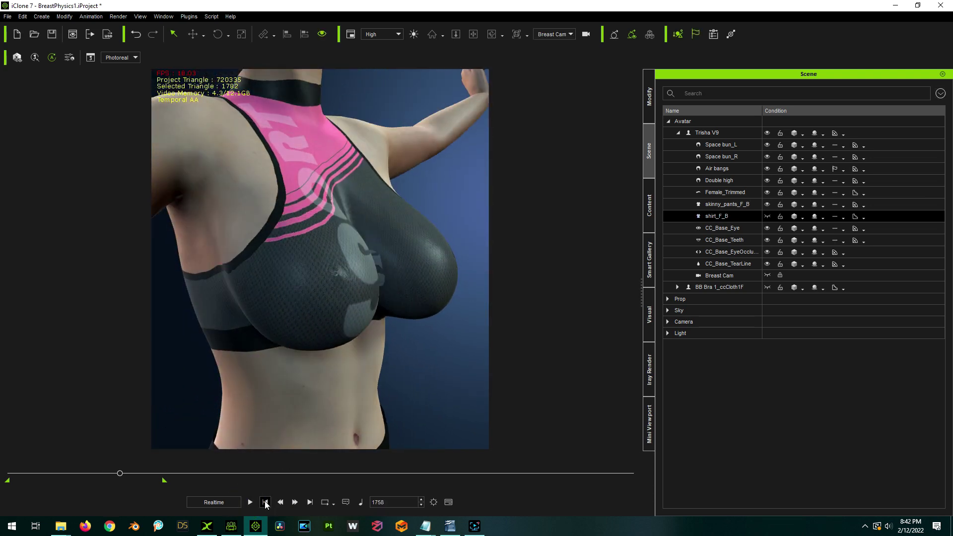
pyautogui.click(265, 502)
# - Switch to the test profile in Notepad, set MaxLength to 10 for both RibsTwist bones, and save the file
pyautogui.click(426, 528)
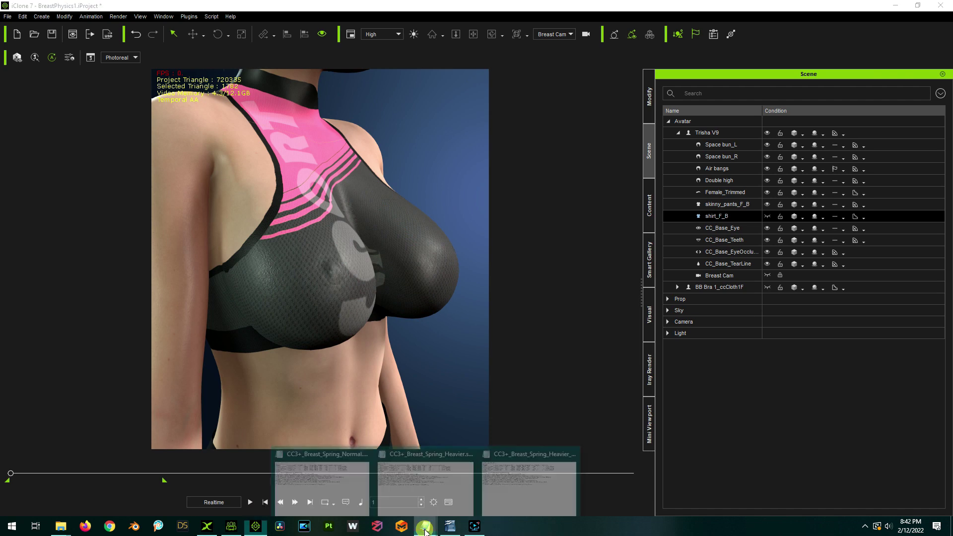
pyautogui.click(525, 484)
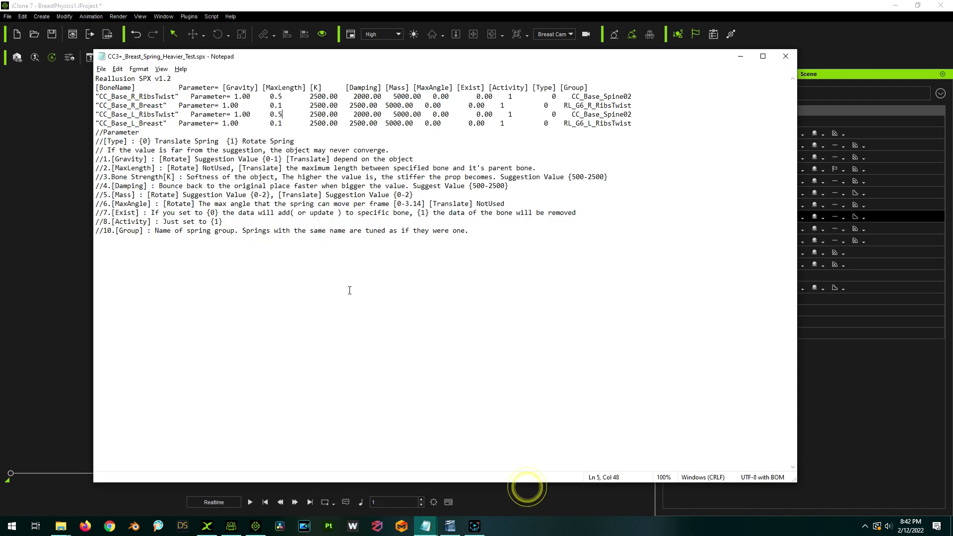
pyautogui.doubleClick(282, 97)
pyautogui.write('10')
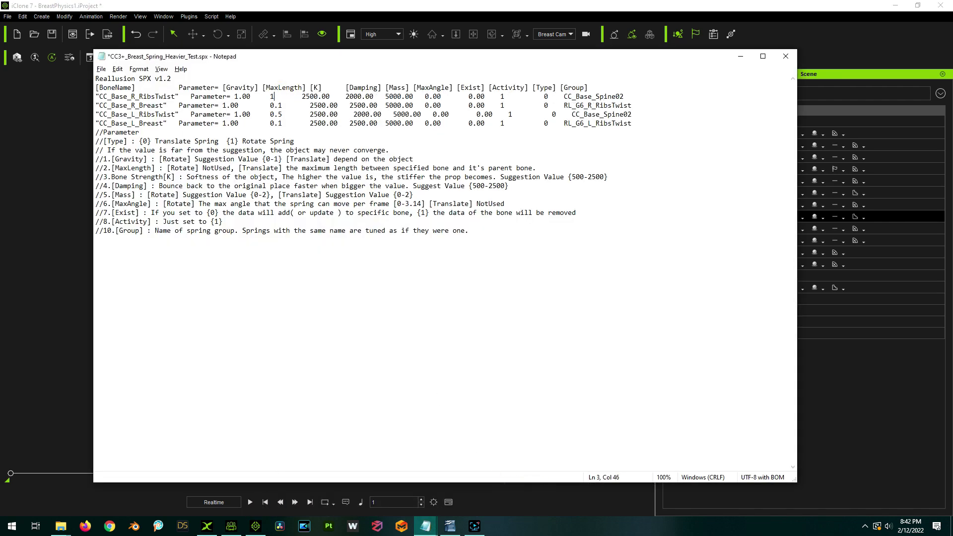
pyautogui.moveTo(279, 113); pyautogui.dragTo(272, 114)
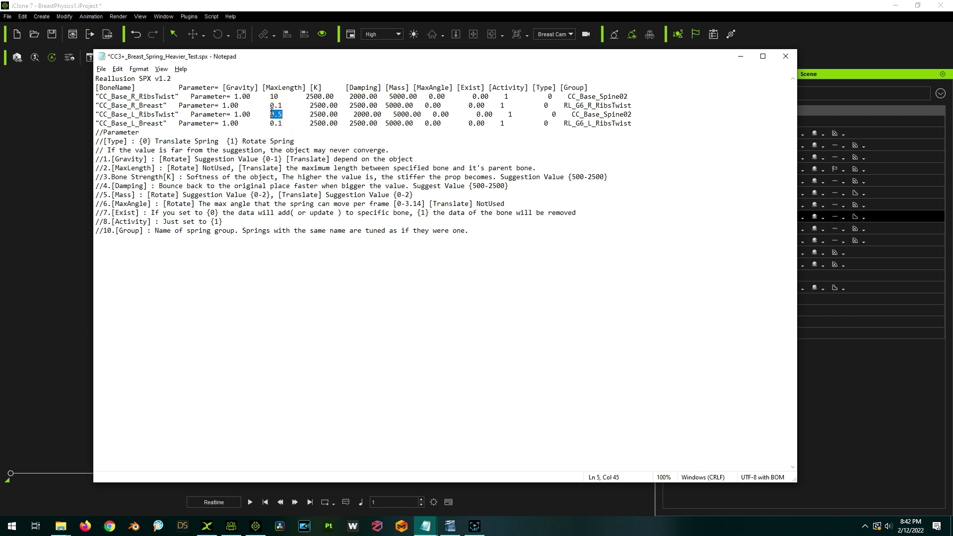
pyautogui.write('10')
pyautogui.hotkey('ctrl', 's')
pyautogui.click(740, 57)
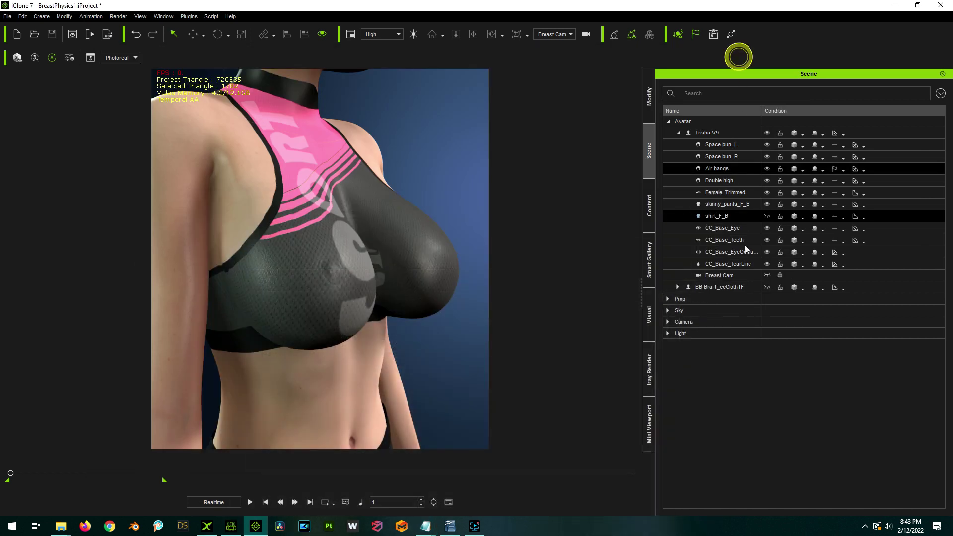
# - Select the avatar in iClone and reload the edited CC3+_Breast_Spring_Heavier_Test.spx in its Spring settings
pyautogui.click(357, 143)
pyautogui.click(649, 99)
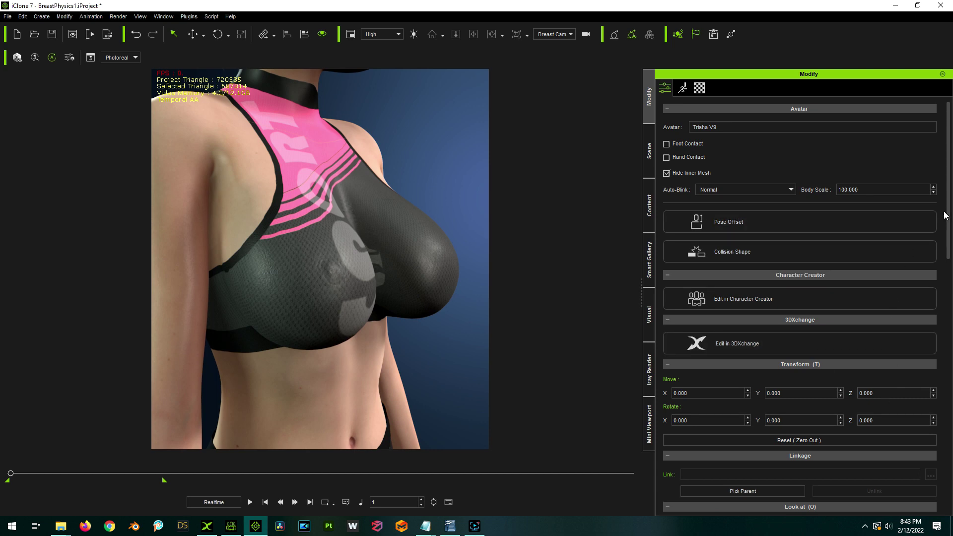
pyautogui.moveTo(947, 214); pyautogui.dragTo(947, 465)
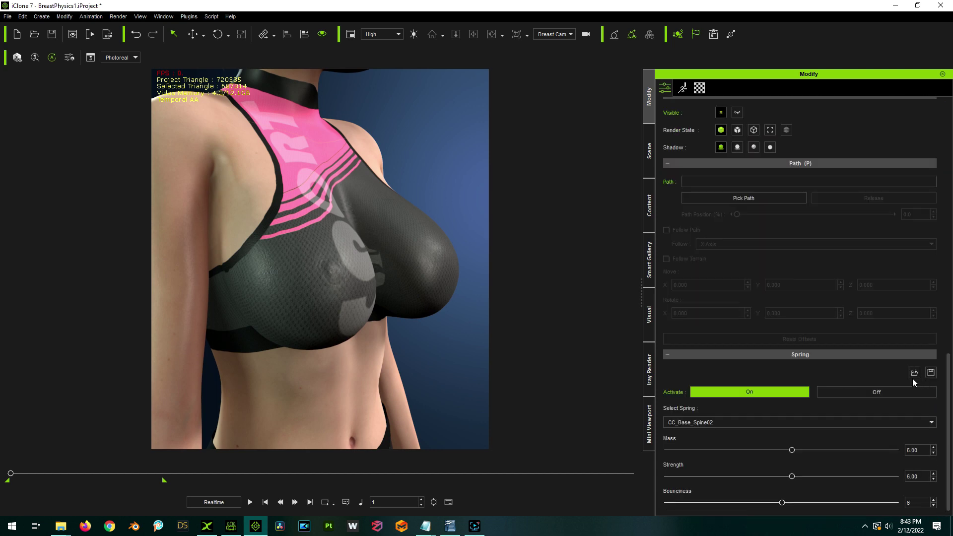
pyautogui.click(914, 372)
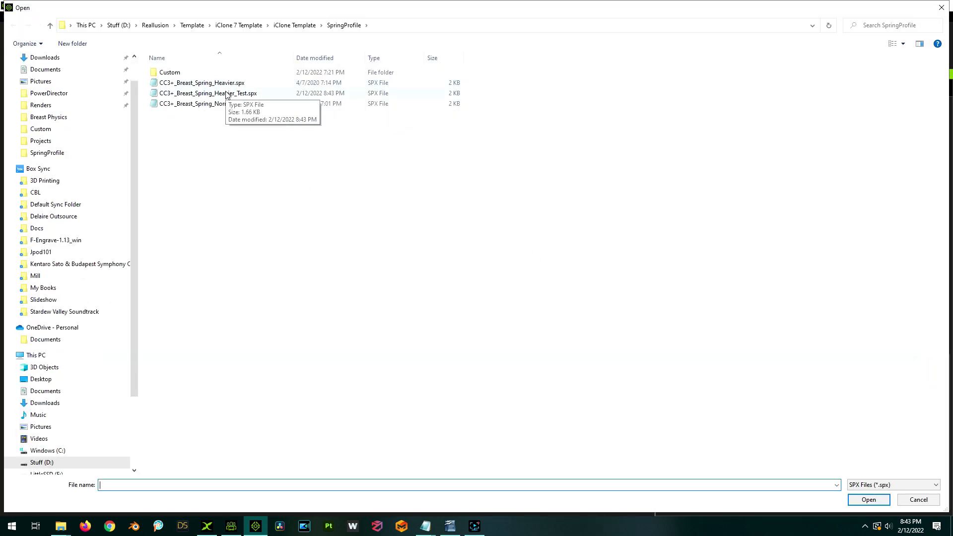
pyautogui.doubleClick(226, 93)
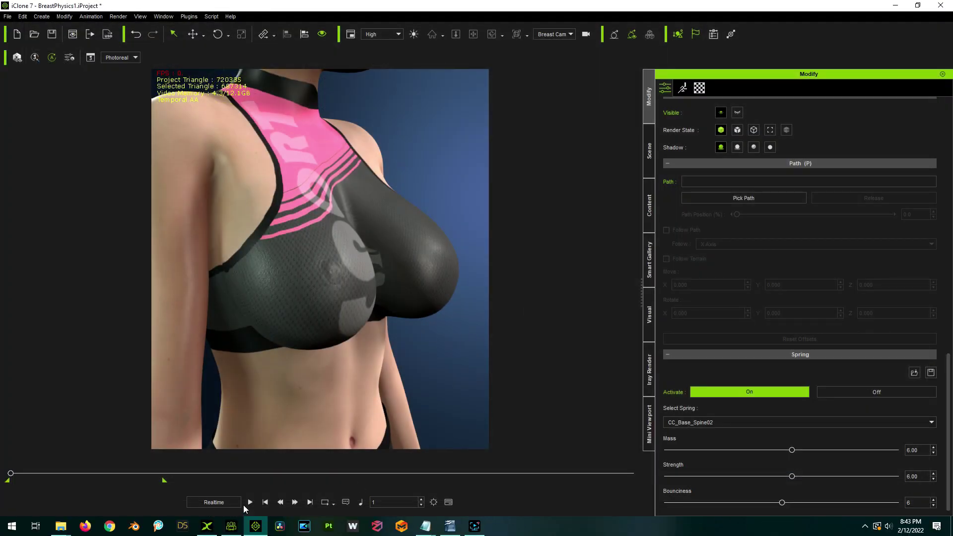
# - Play the animation from the start and from frame 1332 to check the chest motion, and return to the first frame
pyautogui.click(249, 502)
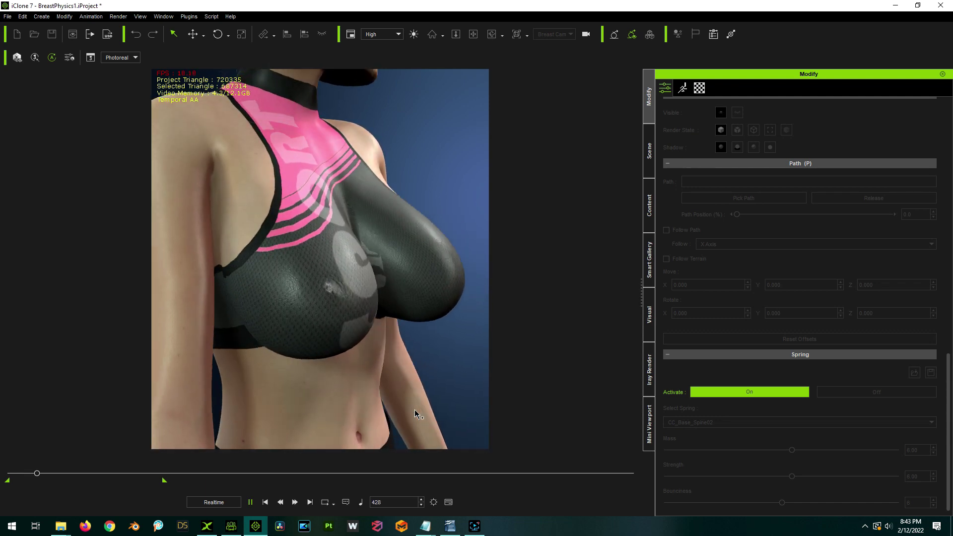
pyautogui.click(252, 502)
pyautogui.click(94, 473)
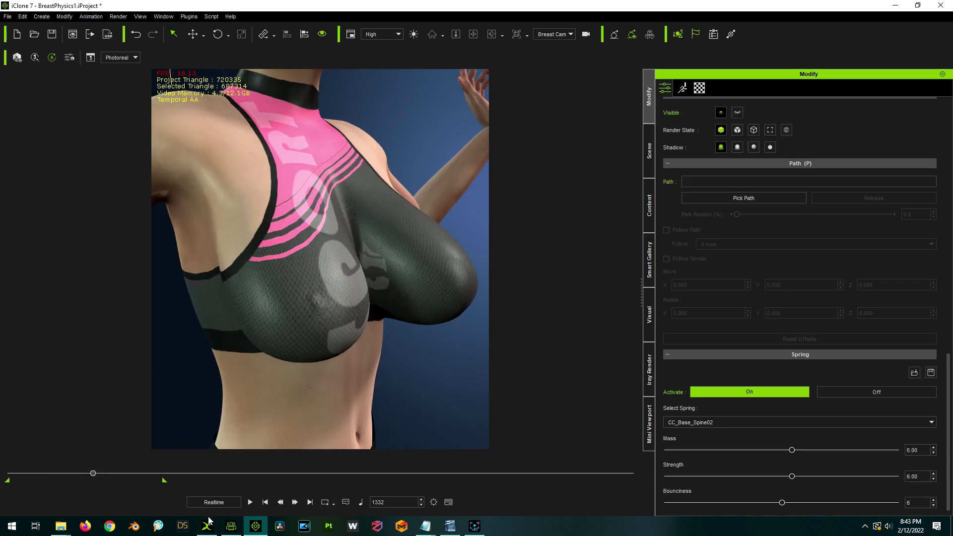
pyautogui.click(249, 503)
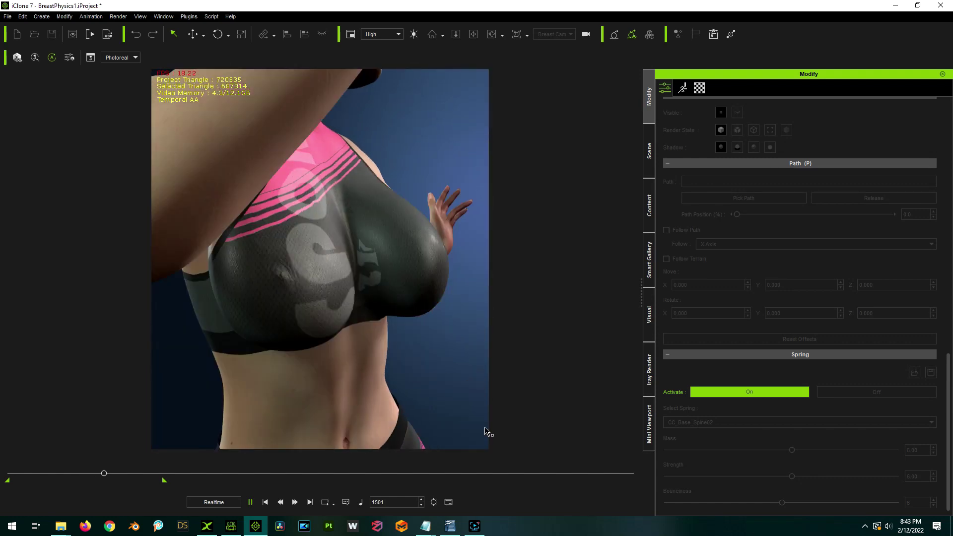
pyautogui.click(250, 503)
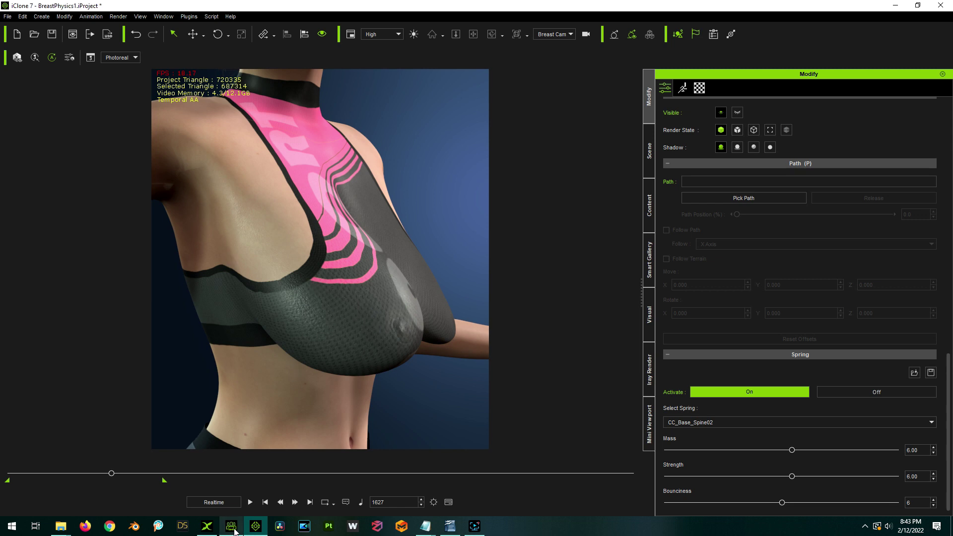
pyautogui.click(251, 503)
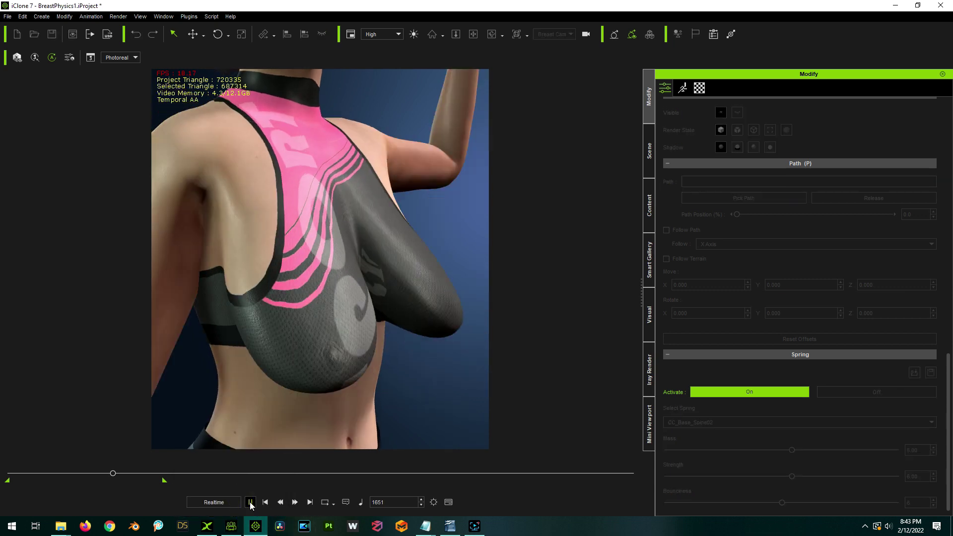
pyautogui.click(250, 502)
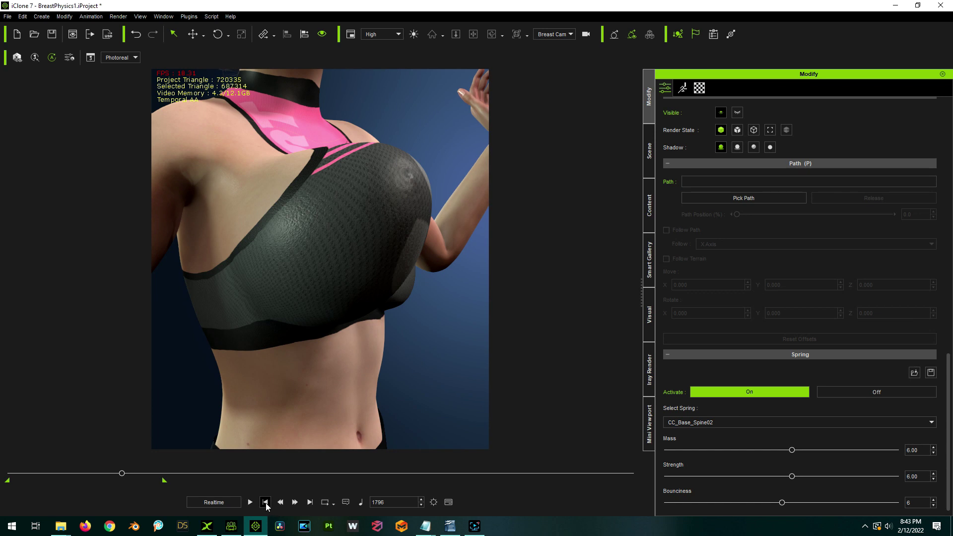
pyautogui.click(265, 502)
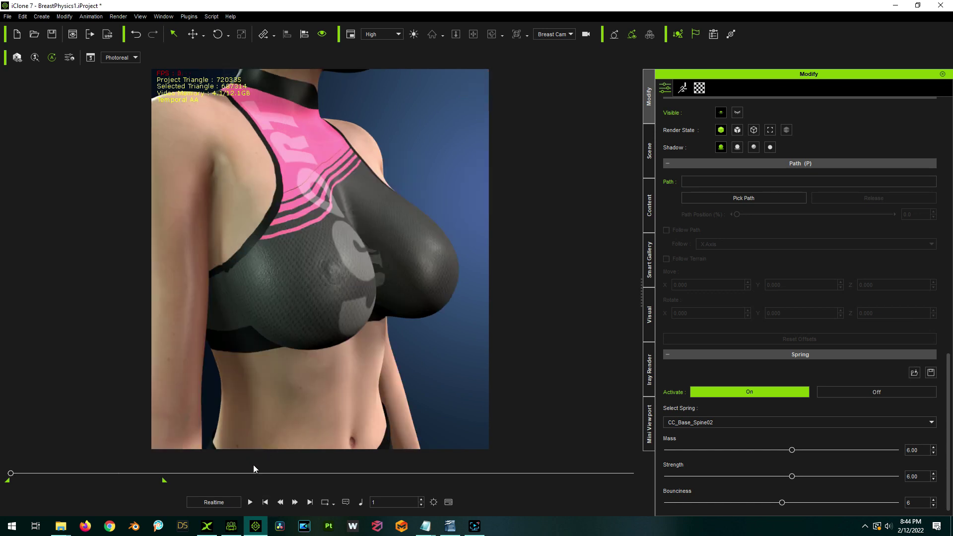
# - Replay the opening frames of the animation twice to examine the initial downward chest movement
pyautogui.click(251, 503)
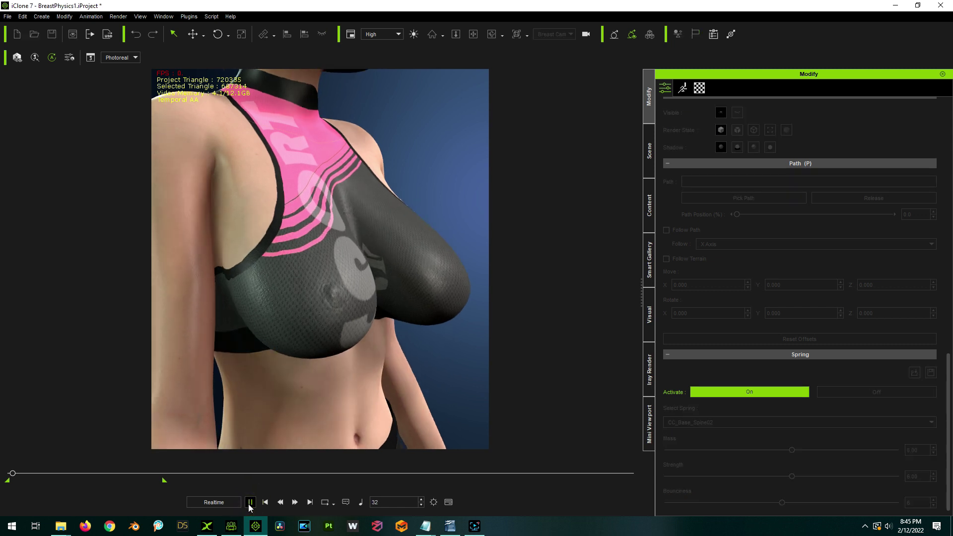
pyautogui.click(251, 502)
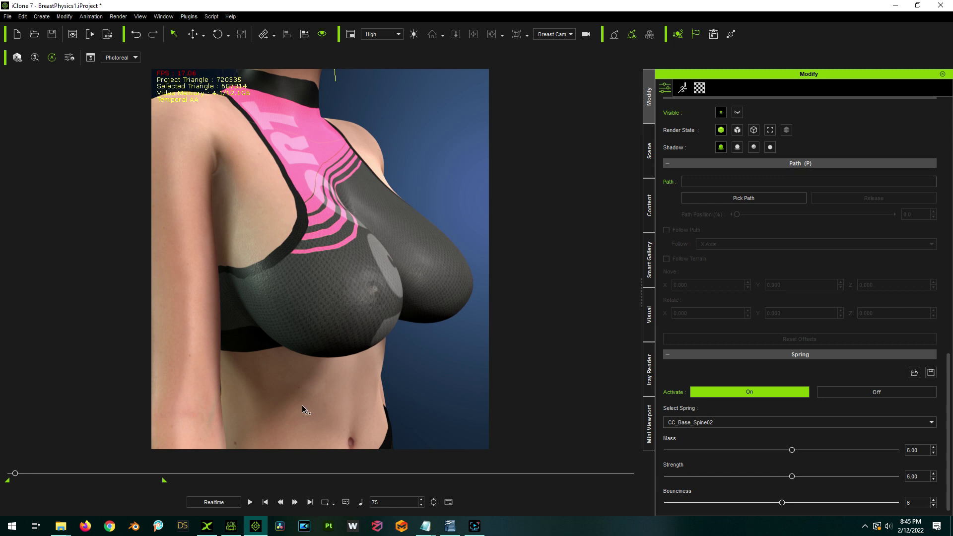
pyautogui.click(266, 503)
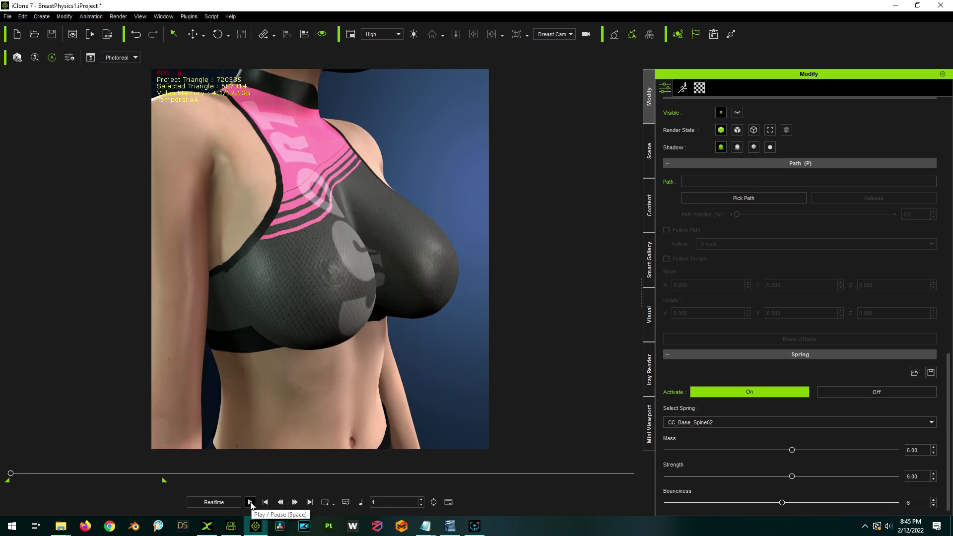
pyautogui.click(251, 503)
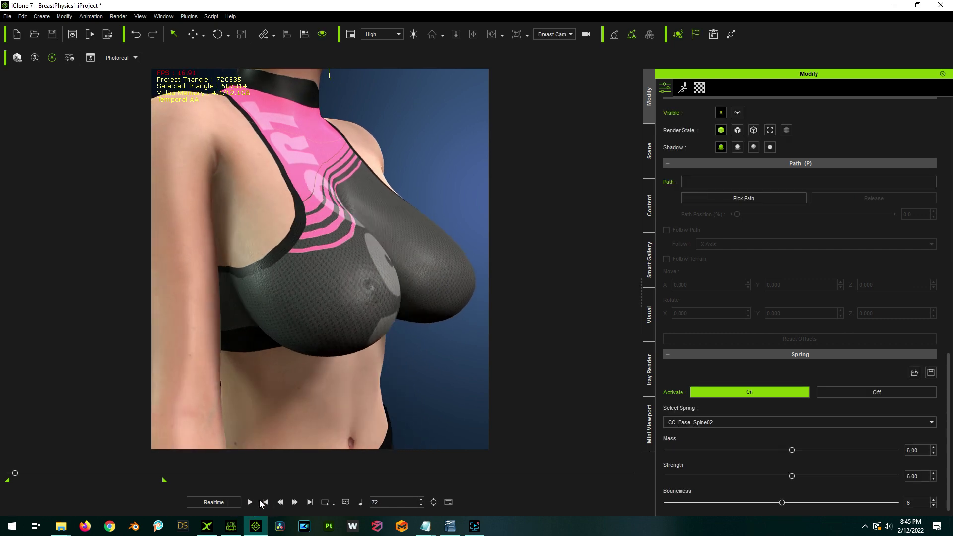
pyautogui.click(251, 503)
# - Switch to the test profile in Notepad, set Gravity to 0.00 for both RibsTwist bones, save the file, and minimize it
pyautogui.moveTo(426, 528)
pyautogui.click(508, 498)
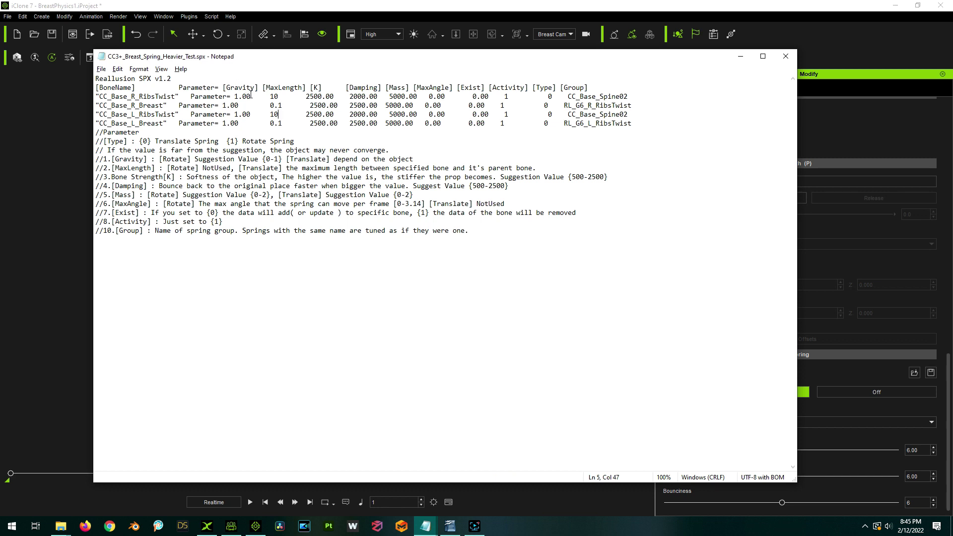
pyautogui.moveTo(250, 96); pyautogui.dragTo(239, 96)
pyautogui.press('Left')
pyautogui.press('BackSpace')
pyautogui.write('0')
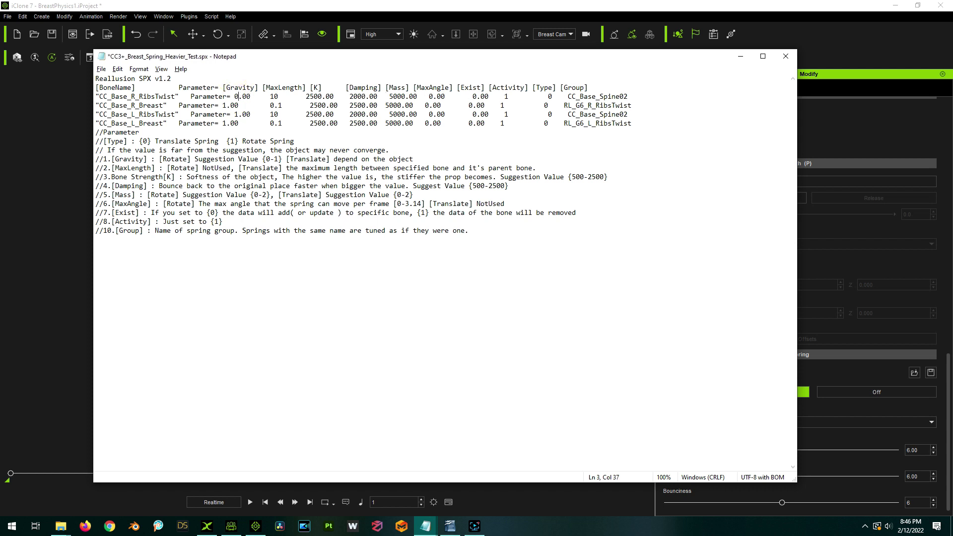
pyautogui.press('BackSpace')
pyautogui.write('0')
pyautogui.hotkey('ctrl', 's')
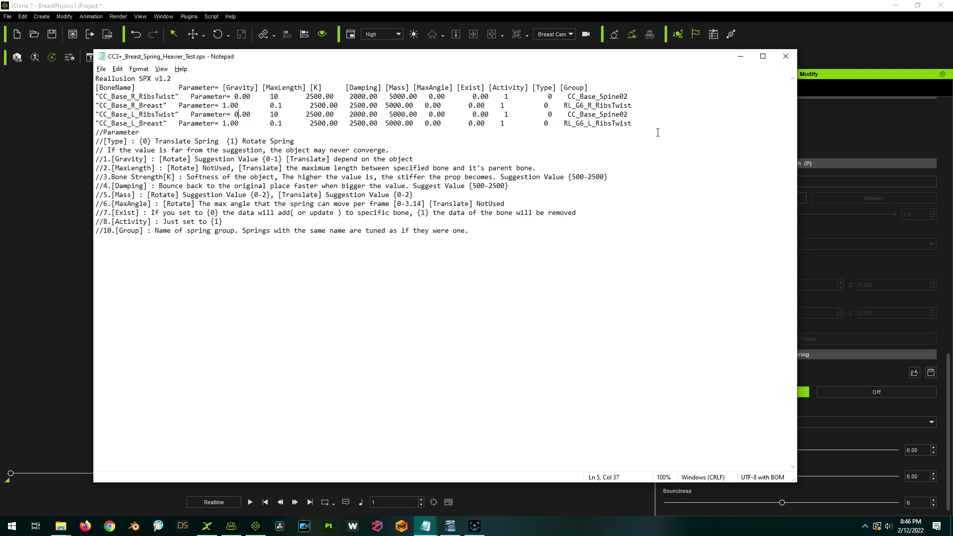
pyautogui.click(746, 56)
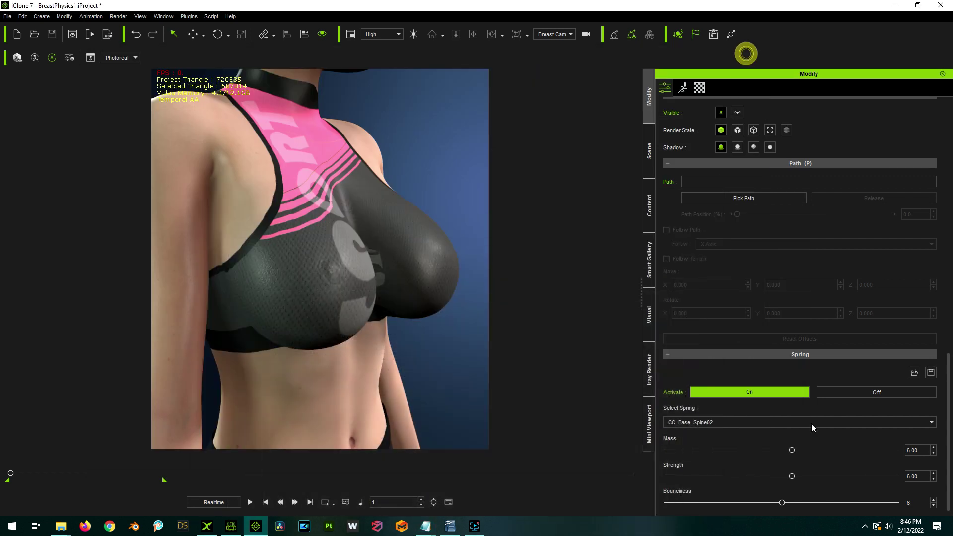
# - Reload CC3+_Breast_Spring_Heavier_Test.spx in the avatar's Spring settings in iClone and play the animation to check the chest motion
pyautogui.click(913, 373)
pyautogui.doubleClick(221, 94)
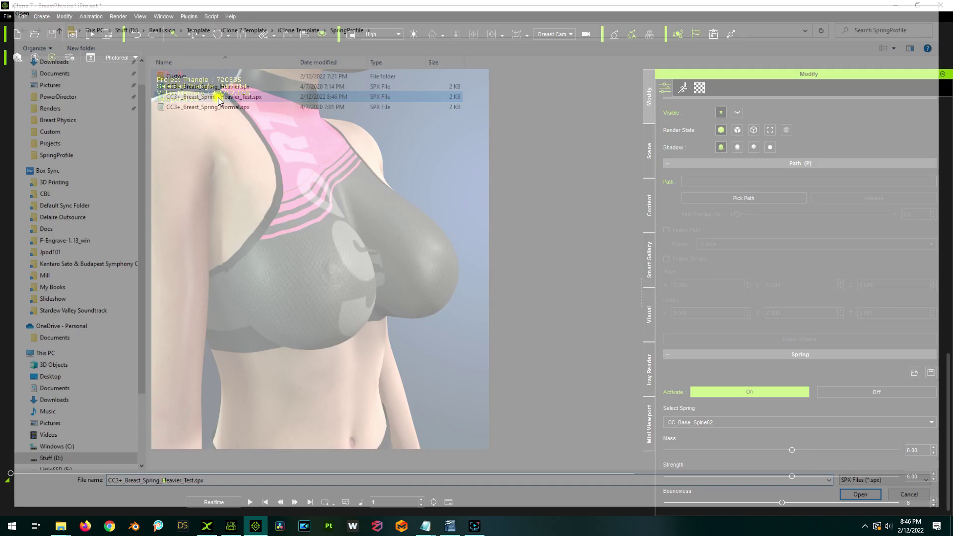
pyautogui.click(250, 503)
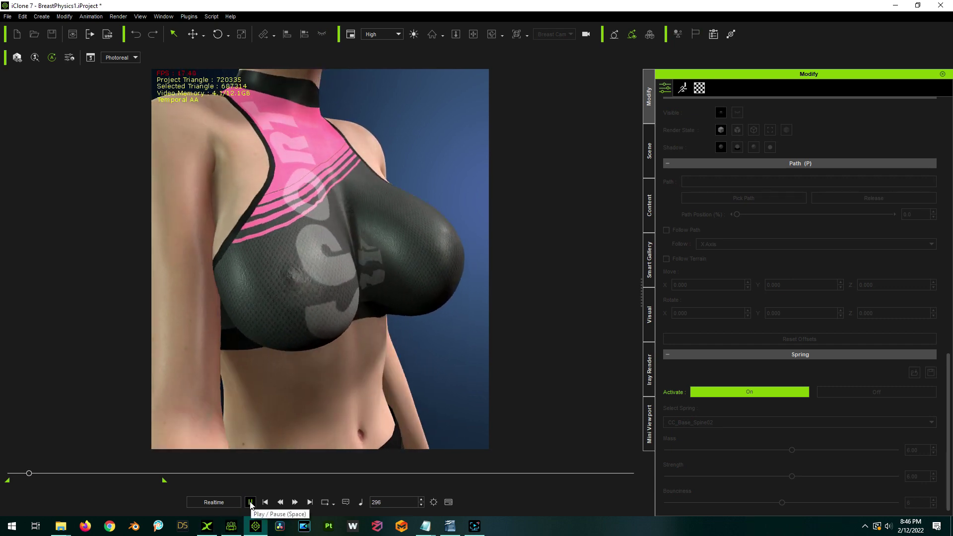
pyautogui.click(250, 503)
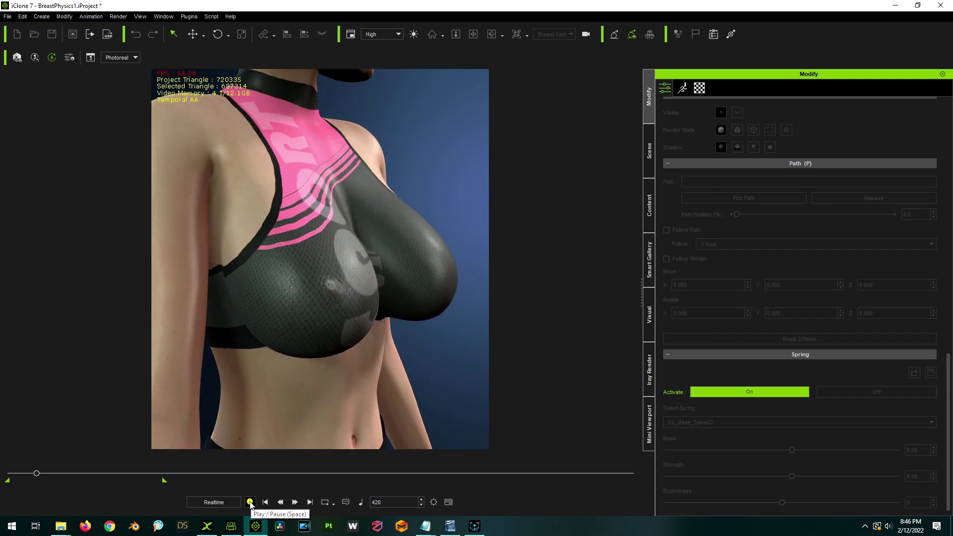
# - Change the view to Main Cam and play the animation up to frame 1370
pyautogui.click(545, 37)
pyautogui.click(547, 58)
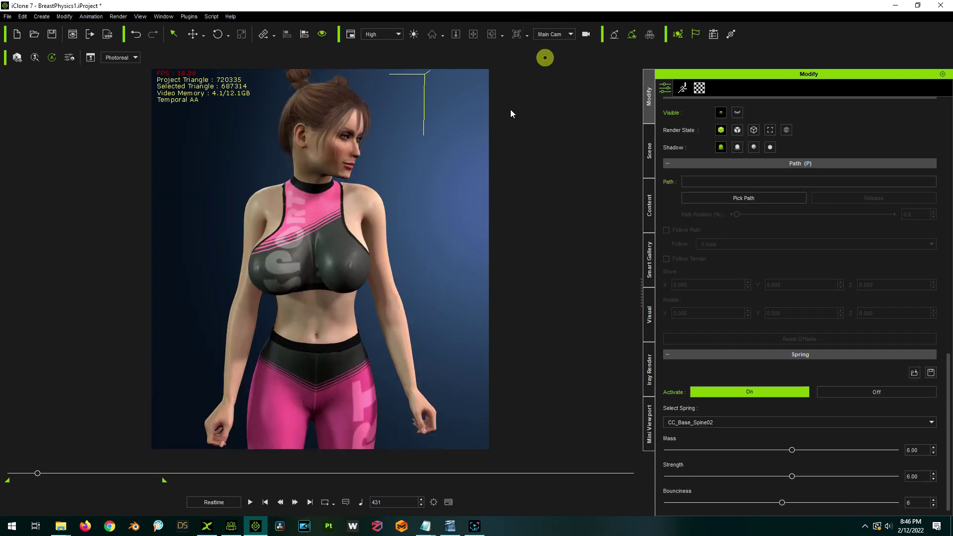
pyautogui.click(251, 501)
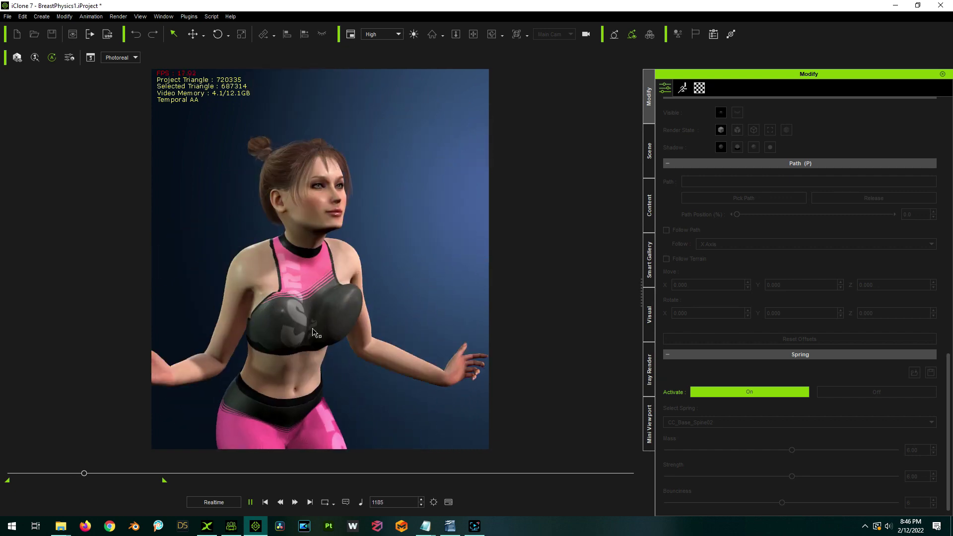
pyautogui.click(250, 503)
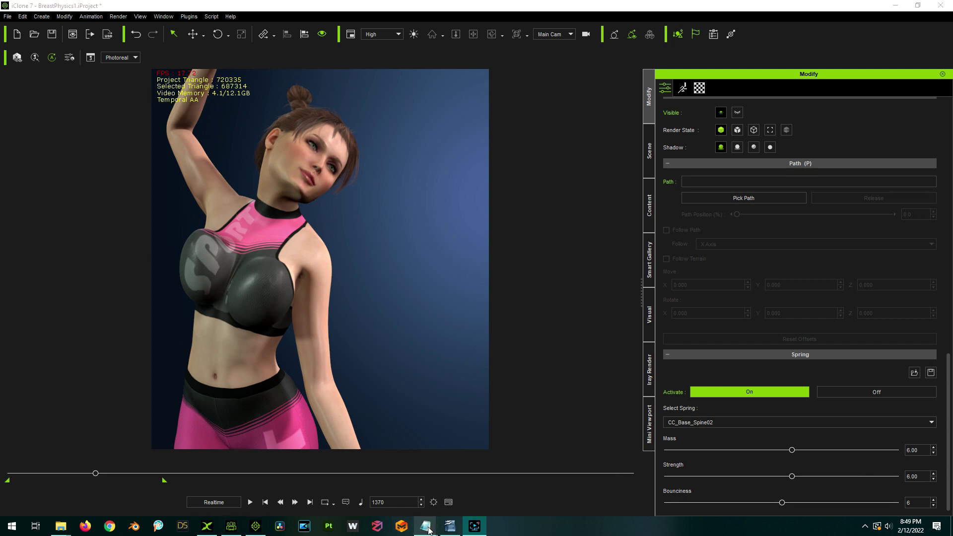
# - Review the Gravity and MaxLength values of the test profile in Notepad and return to iClone
pyautogui.moveTo(426, 527)
pyautogui.click(505, 498)
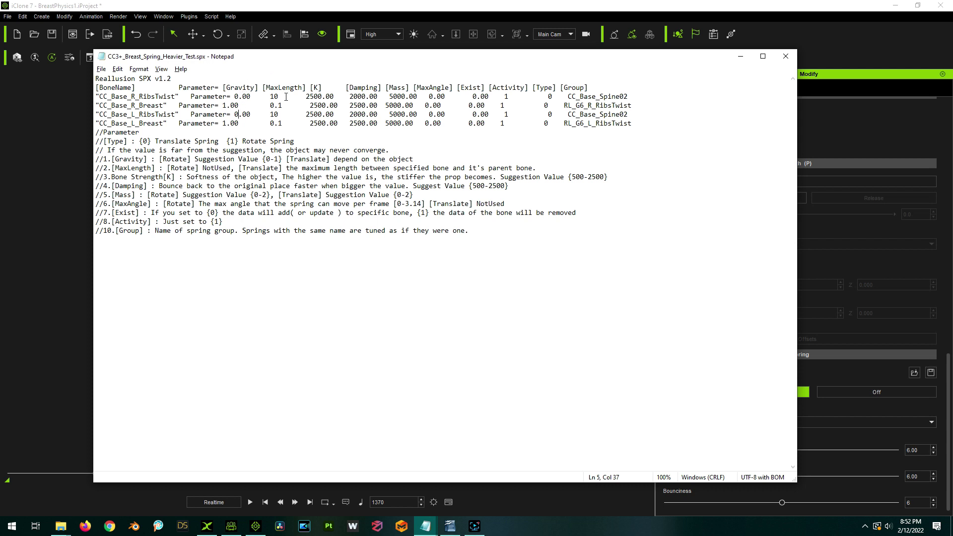
pyautogui.hotkey('alt', 'Tab')
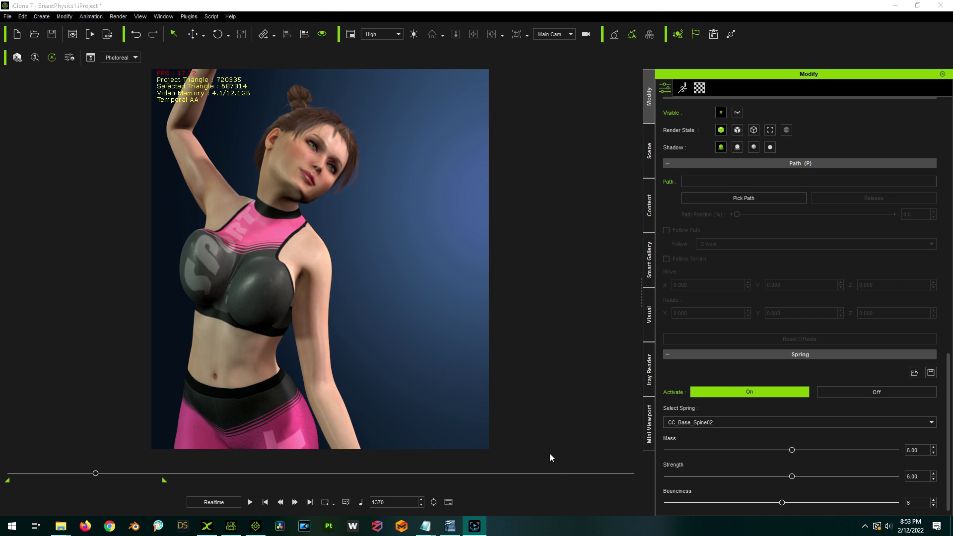
pyautogui.moveTo(430, 532)
pyautogui.click(511, 502)
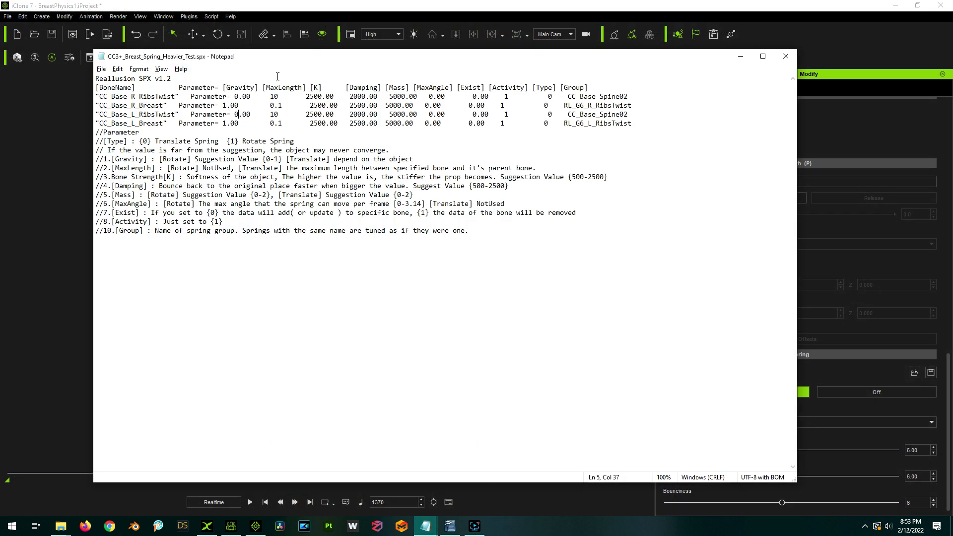
pyautogui.click(740, 56)
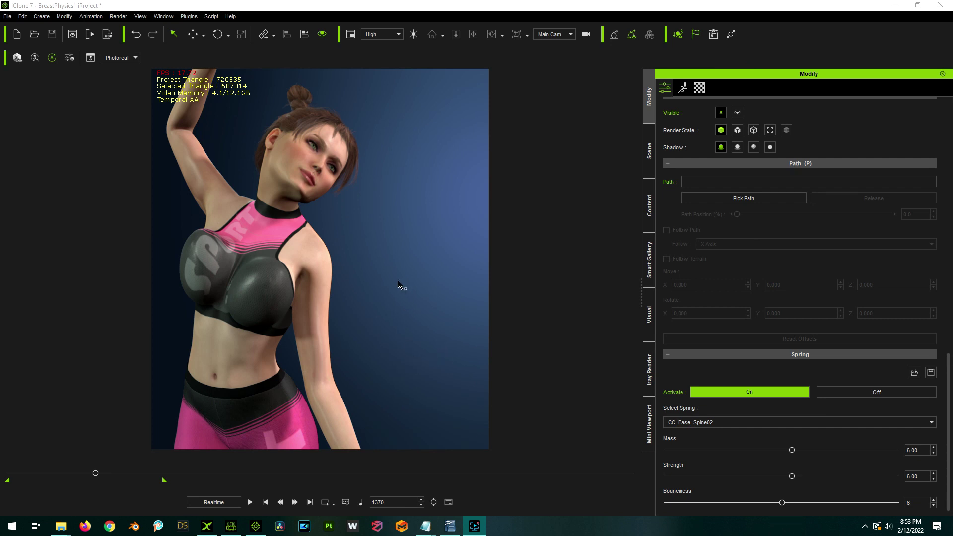
# - Return to the first frame and compare the Breast Cam and Main Cam views
pyautogui.press('Home')
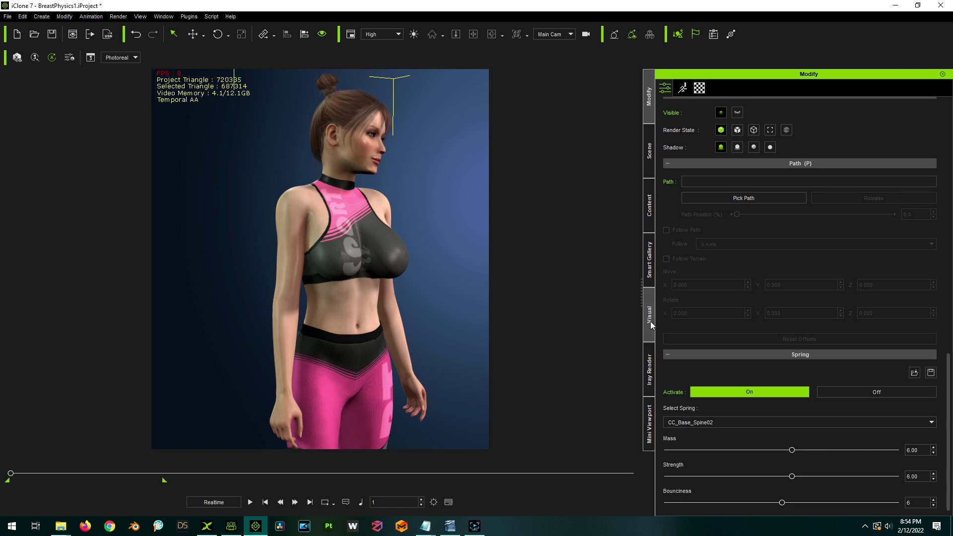
pyautogui.click(561, 34)
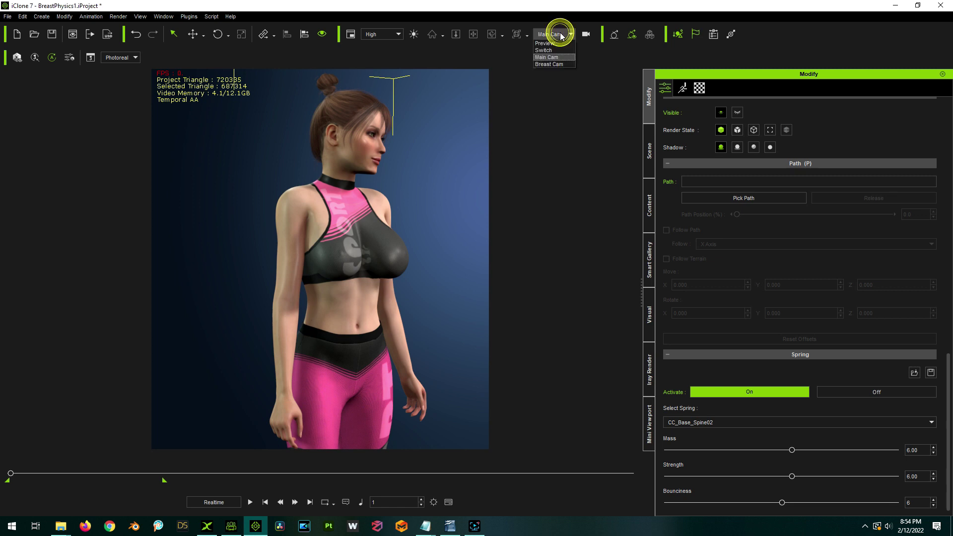
pyautogui.click(551, 63)
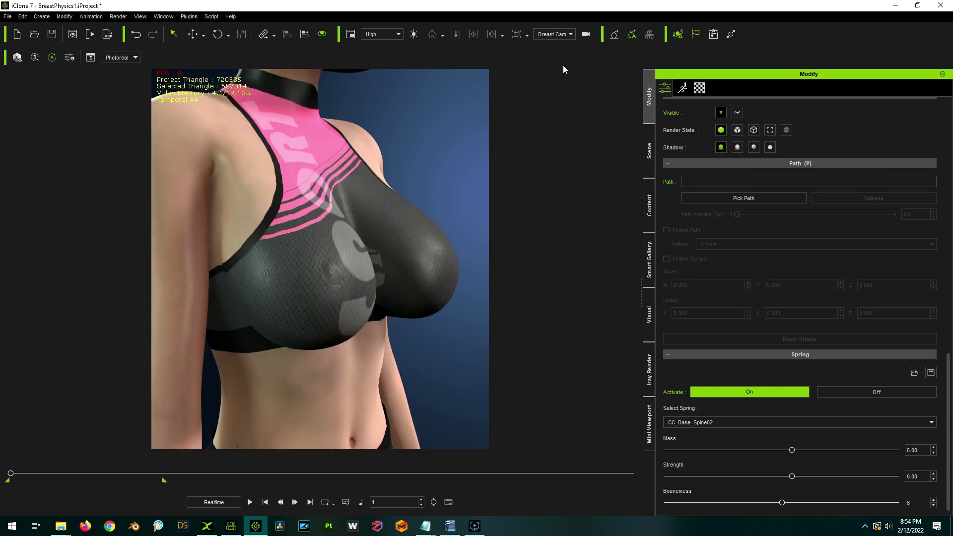
pyautogui.click(558, 34)
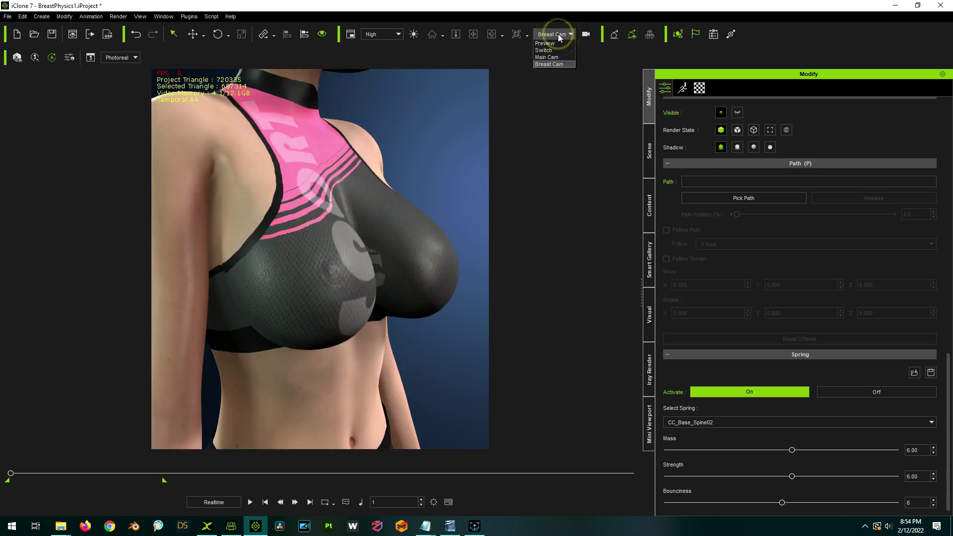
pyautogui.click(546, 57)
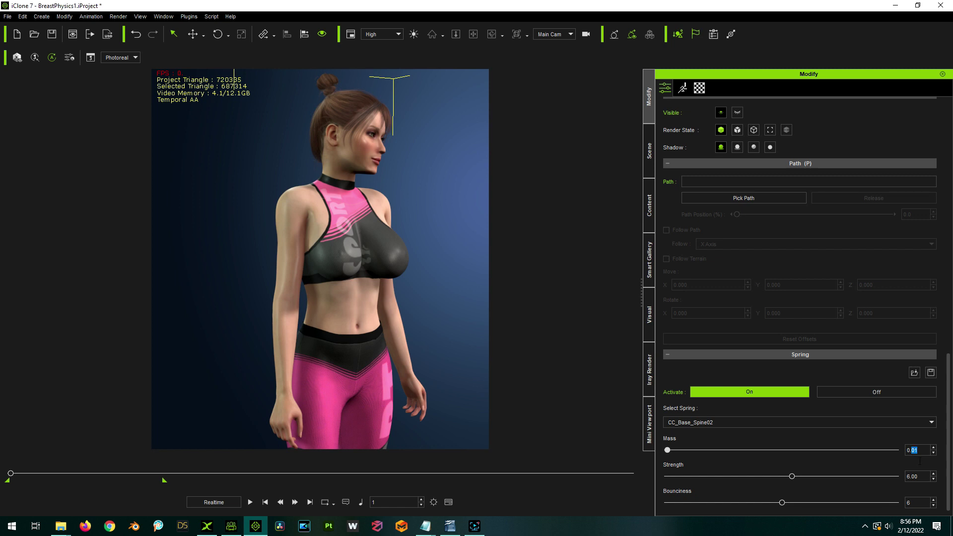
# - Try a Mass of 11 on the CC_Base_Spine02 spring and restore it to 6
pyautogui.click(762, 441)
pyautogui.moveTo(924, 451); pyautogui.dragTo(890, 450)
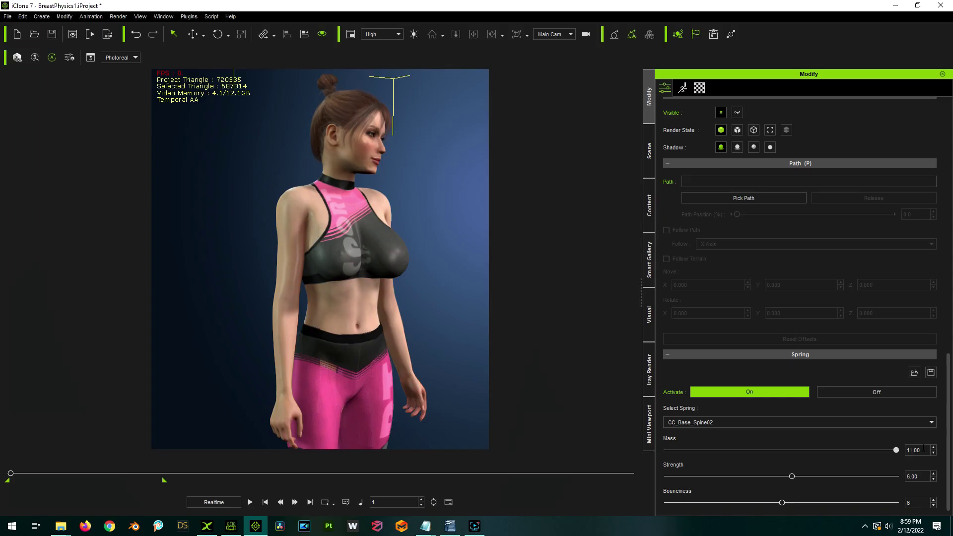
pyautogui.press('Return')
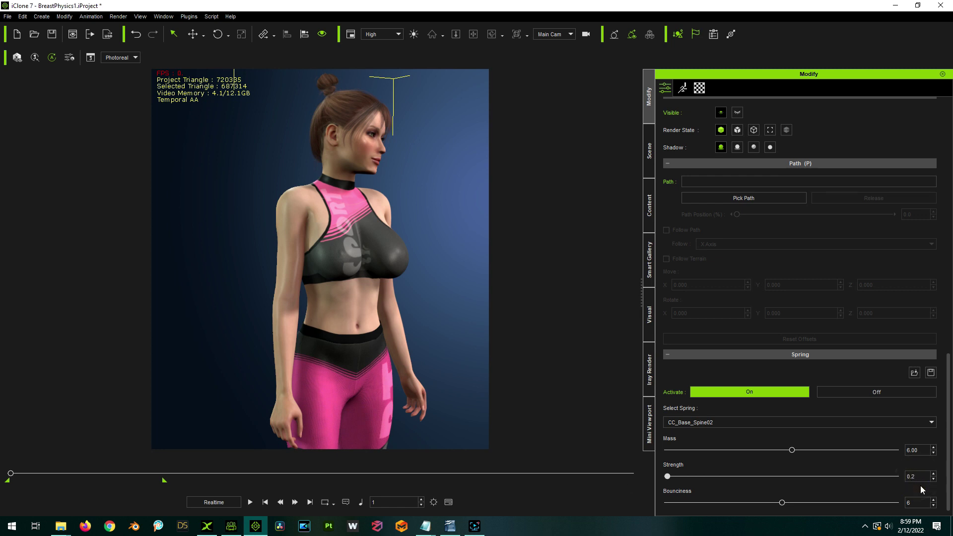
# - Set the CC_Base_Spine02 spring's Strength to 6 and play the animation
pyautogui.click(767, 468)
pyautogui.write('6')
pyautogui.press('Return')
pyautogui.click(250, 502)
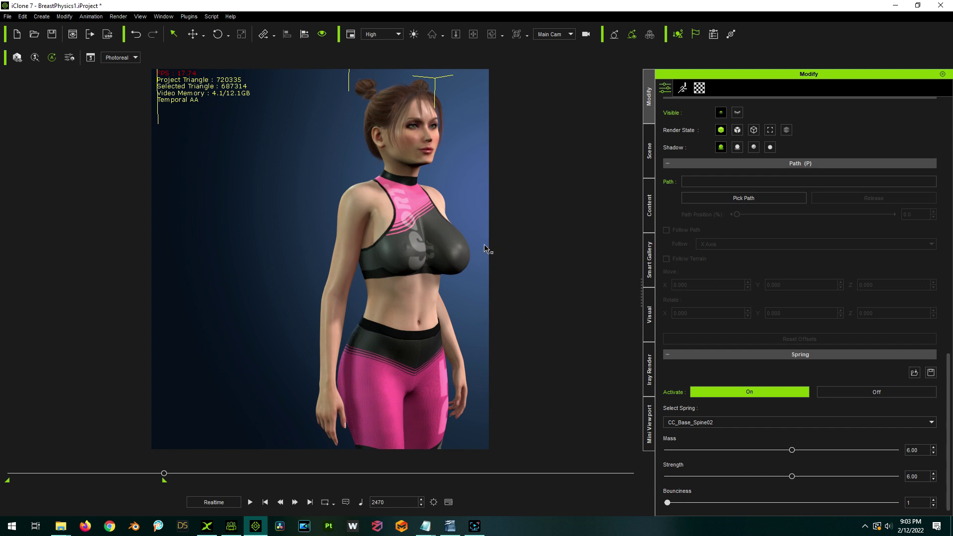
# - Review the values of CC3+_Breast_Spring_Heavier_Test.spx in Notepad and return to iClone
pyautogui.click(263, 504)
pyautogui.hotkey('alt', 'Tab')
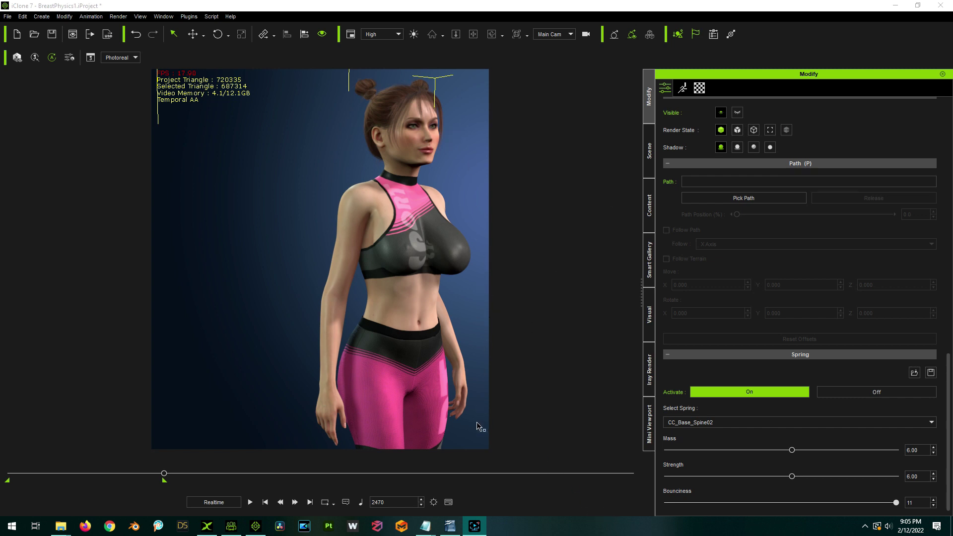
pyautogui.moveTo(424, 531)
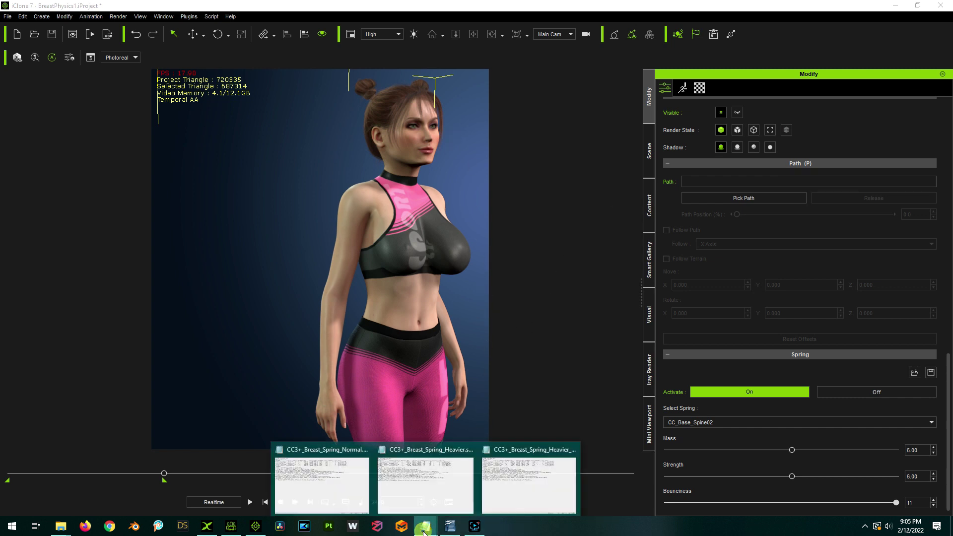
pyautogui.click(521, 502)
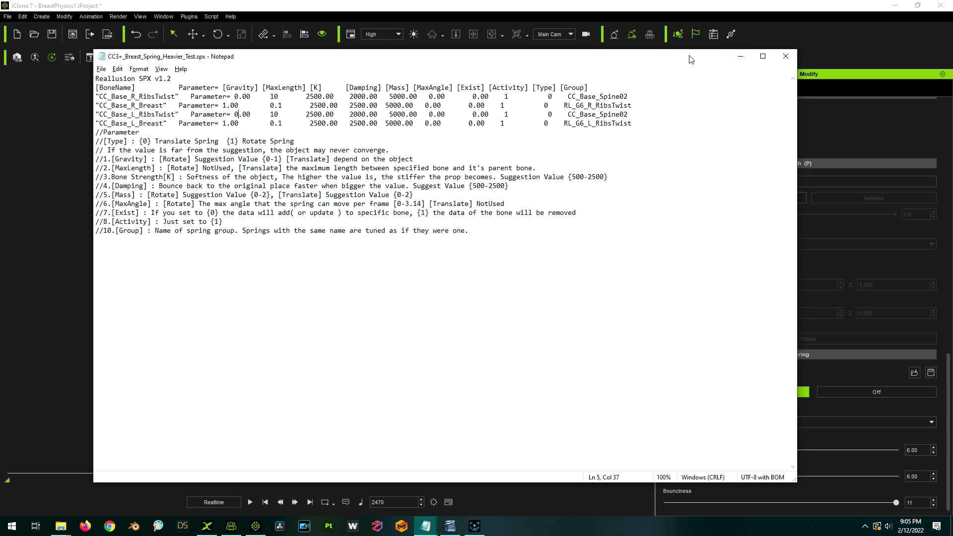
pyautogui.click(741, 56)
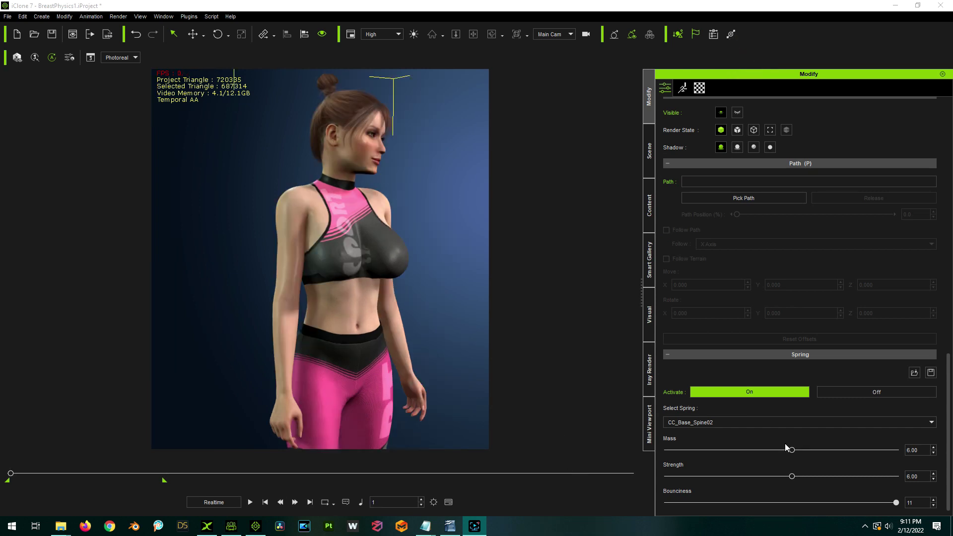
# - Set the CC_Base_Spine02 spring's Mass to 0.20 and Strength to 8, and play the animation
pyautogui.doubleClick(919, 449)
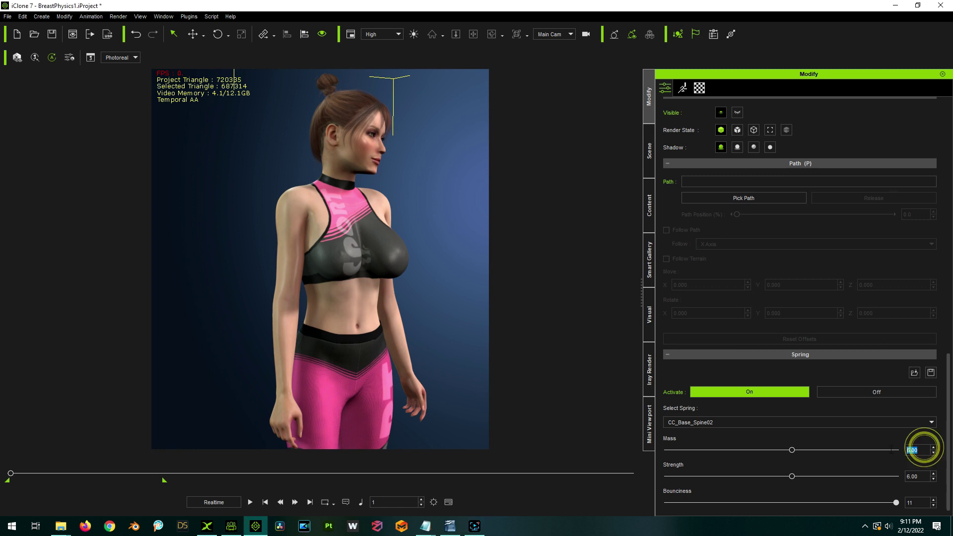
pyautogui.press('Return')
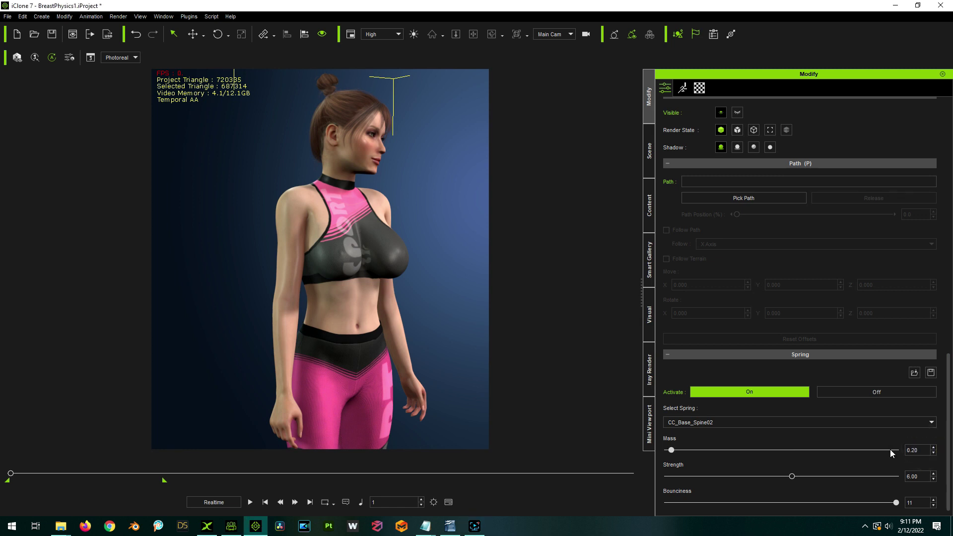
pyautogui.doubleClick(919, 477)
pyautogui.write('8')
pyautogui.click(916, 504)
pyautogui.click(250, 504)
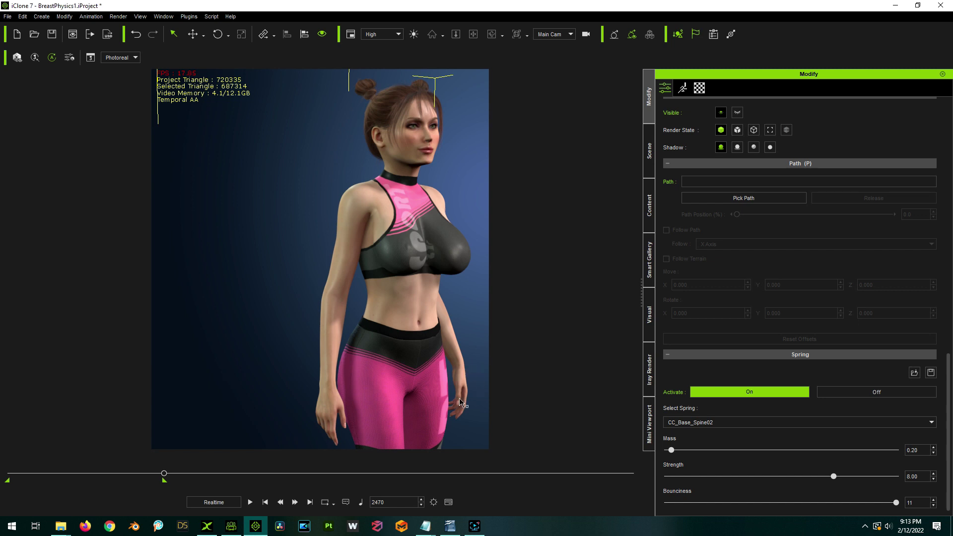
# - In Notepad, set MaxLength to 5 for both RibsTwist bones in CC3+_Breast_Spring_Heavier_Test.spx and save the file
pyautogui.moveTo(425, 526)
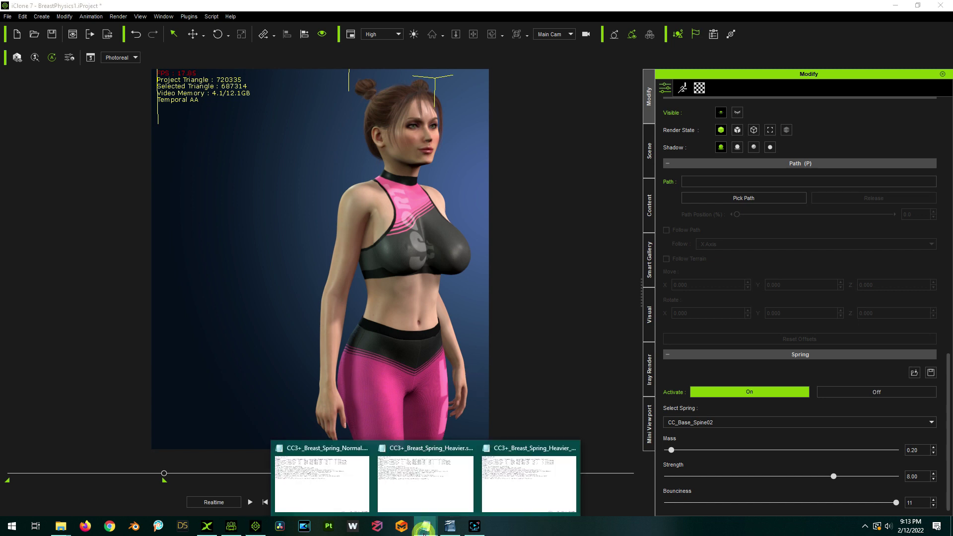
pyautogui.click(536, 482)
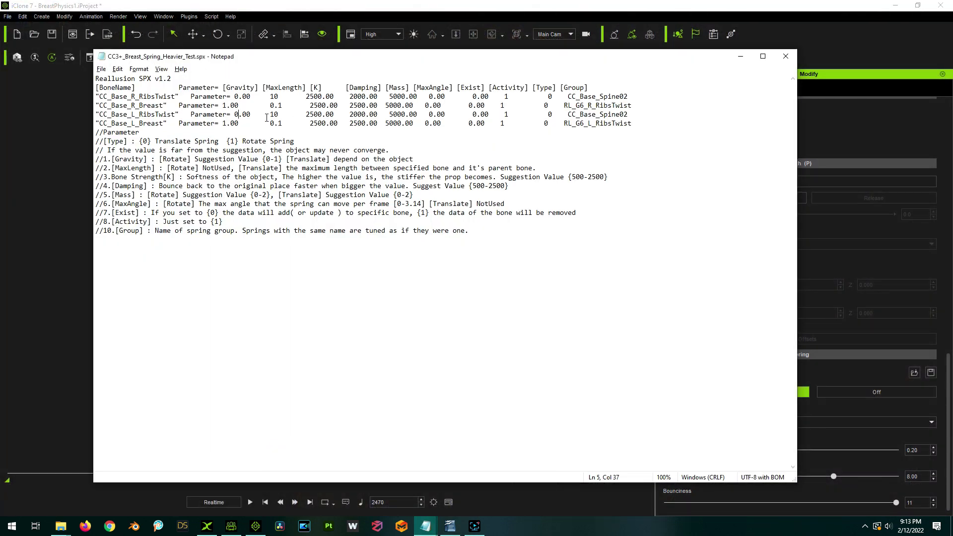
pyautogui.doubleClick(272, 97)
pyautogui.write('5')
pyautogui.doubleClick(275, 115)
pyautogui.write('5')
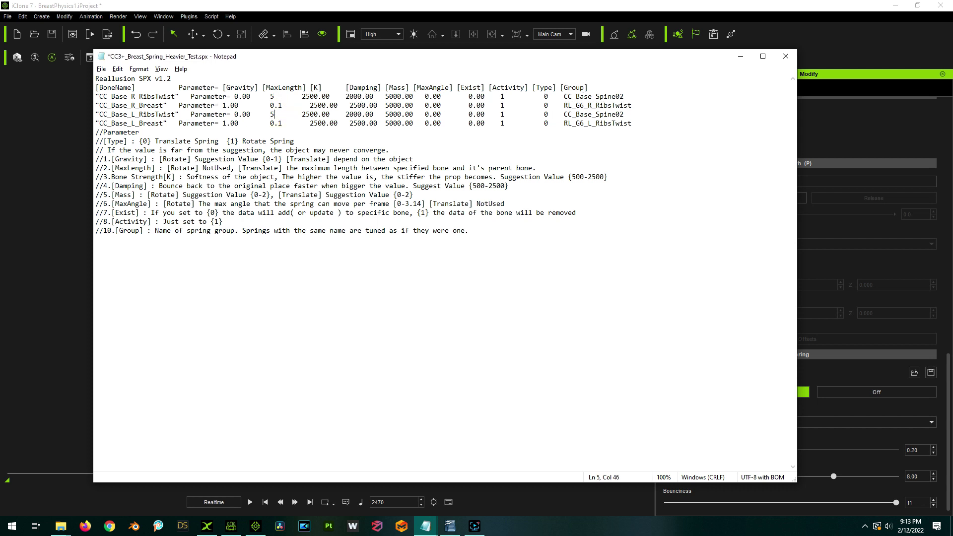
pyautogui.click(283, 123)
pyautogui.hotkey('ctrl', 's')
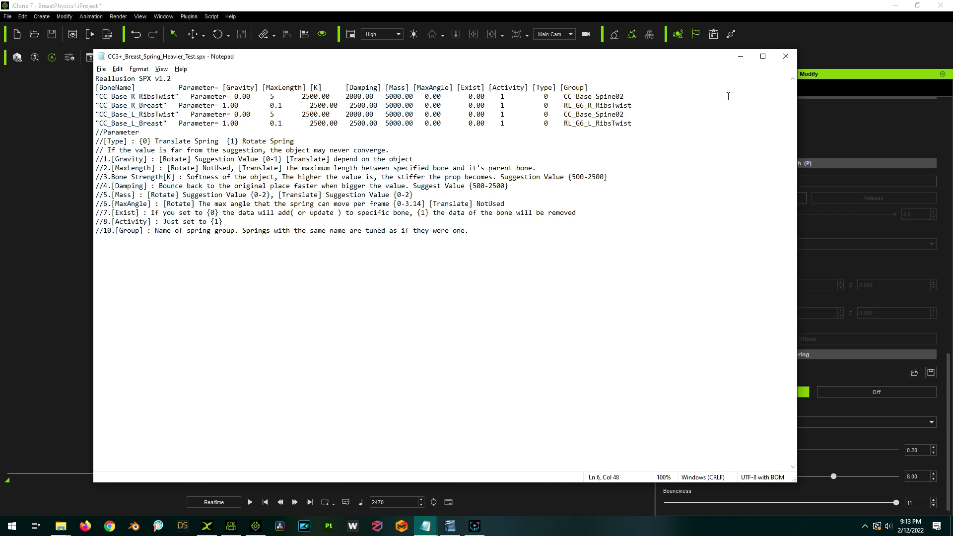
# - Back in iClone, load the CC3+_Breast_Spring_Heavier_Test.spx spring profile and return to the first frame
pyautogui.click(740, 56)
pyautogui.click(915, 373)
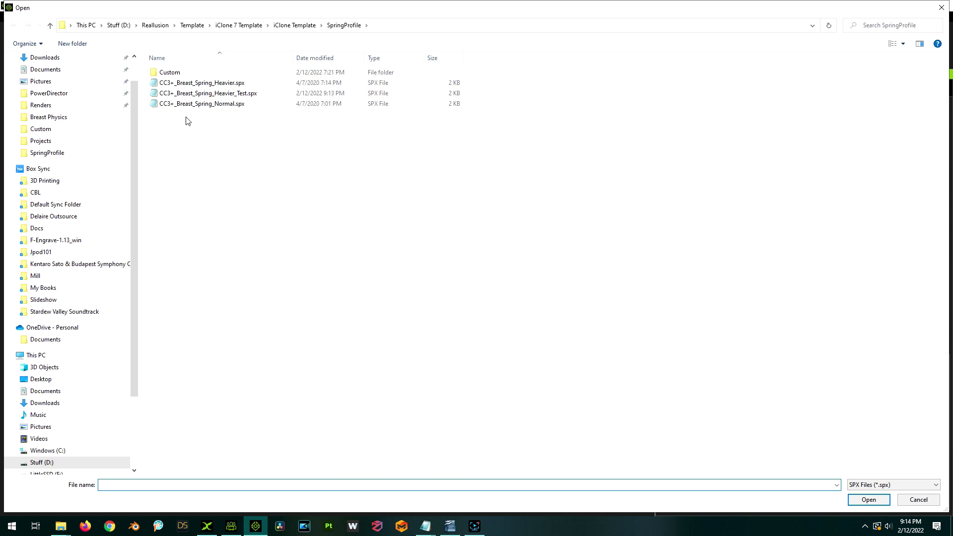
pyautogui.doubleClick(216, 93)
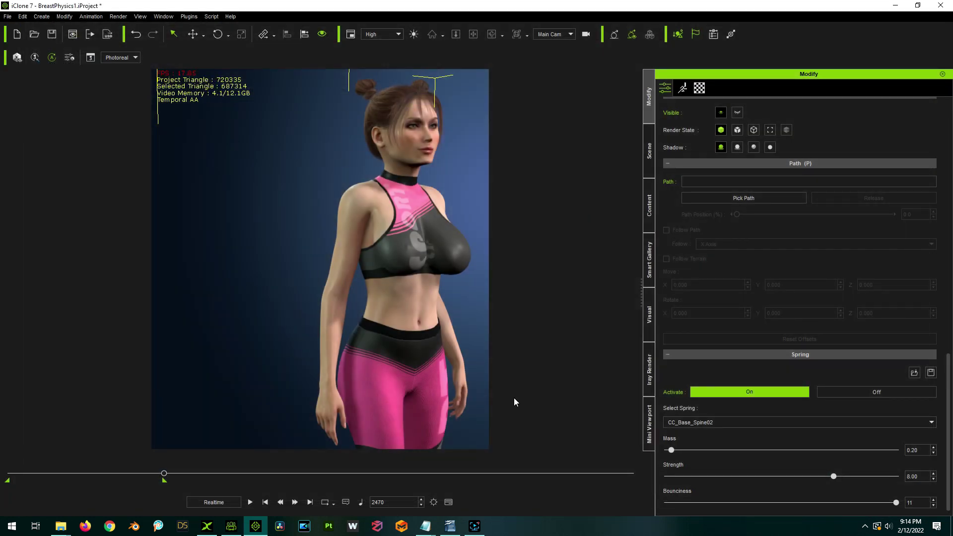
pyautogui.click(265, 502)
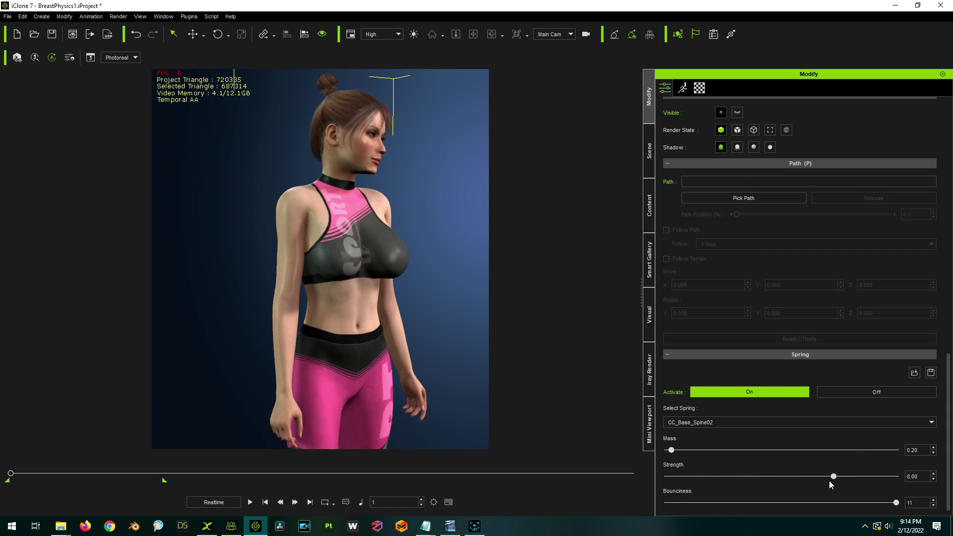
# - Set the CC_Base_Spine02 spring's Mass to 0.5 and Strength to 6, and play the animation
pyautogui.click(922, 450)
pyautogui.write('.5')
pyautogui.press('Tab')
pyautogui.write('6')
pyautogui.press('Return')
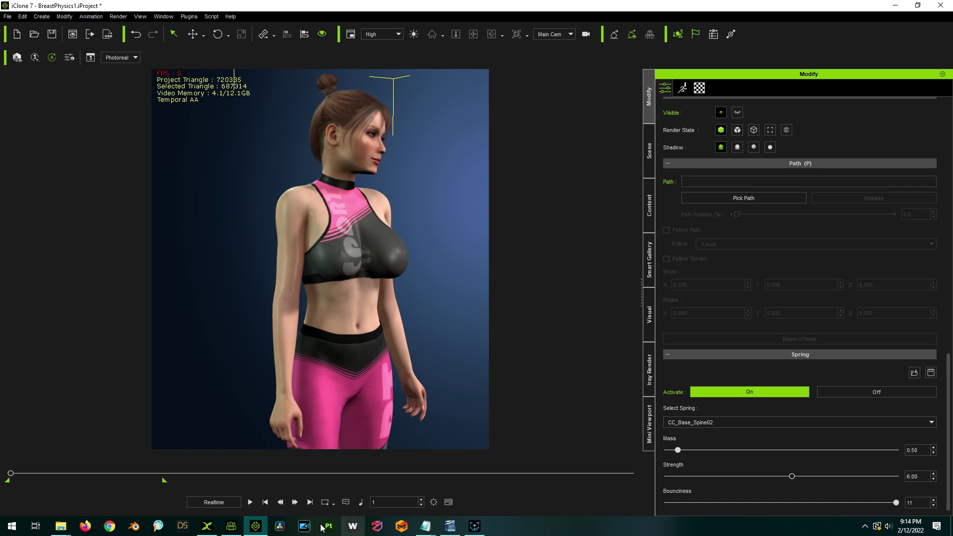
pyautogui.click(250, 502)
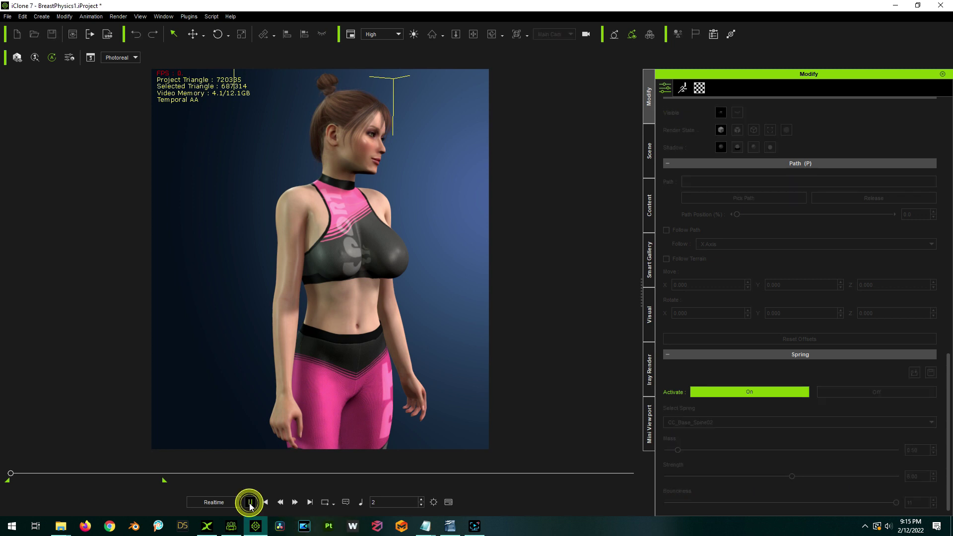